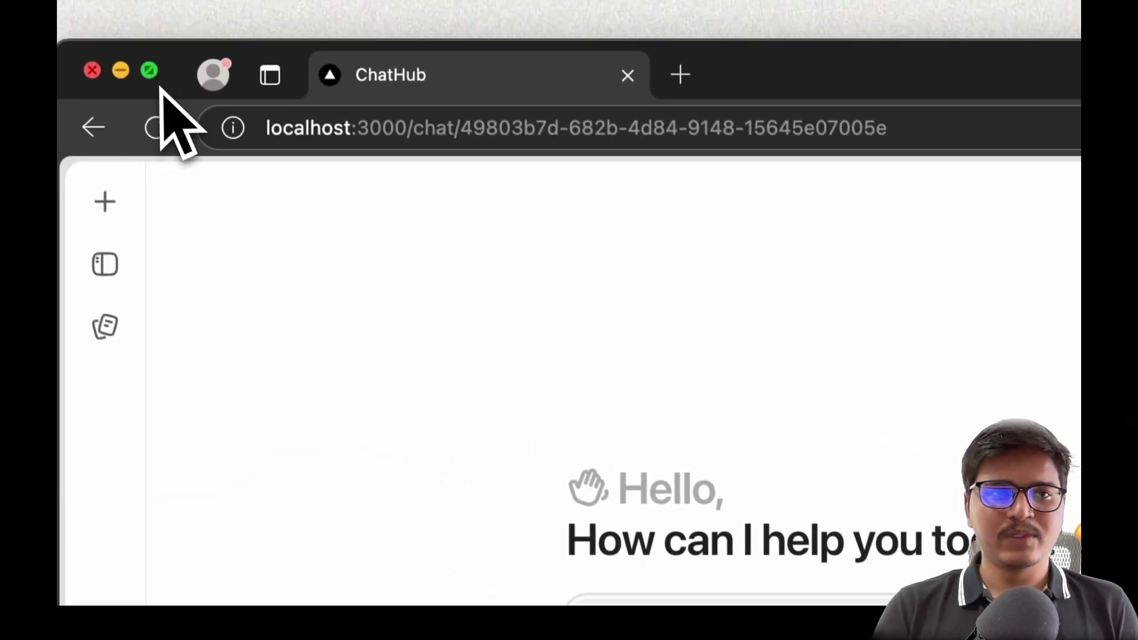
- Switch the browser to full screen so the ChatHub new-chat page fills the display
key(ctrl+super+f)
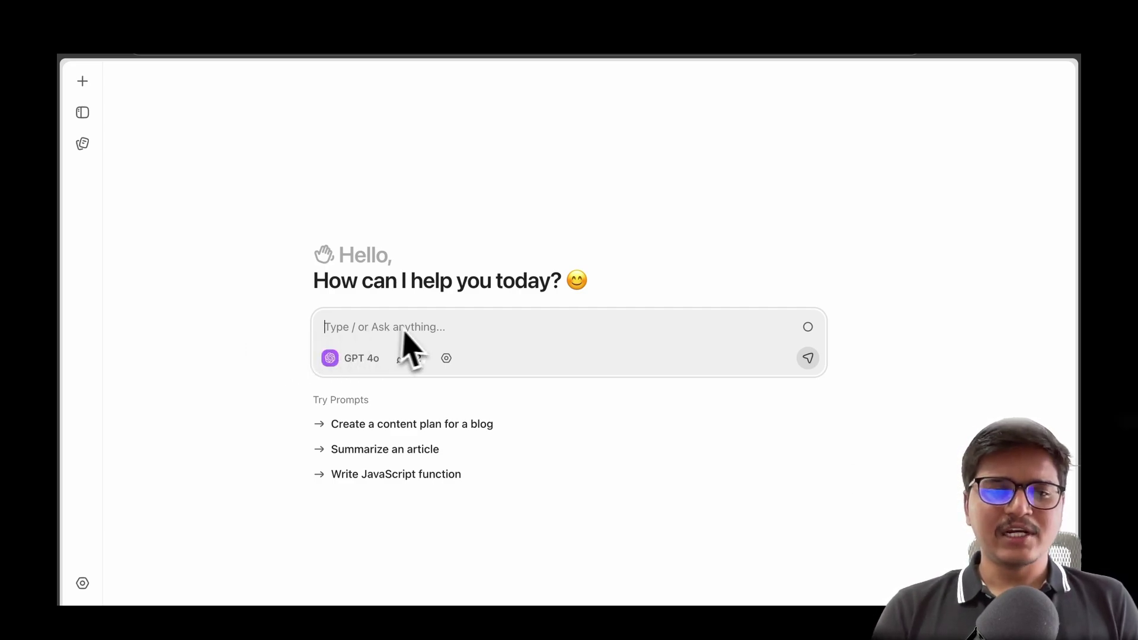
- Browse the assistant and model picker, showing Python Assistant, GPT 4o, GPT4 Turbo and GPT4
click(363, 358)
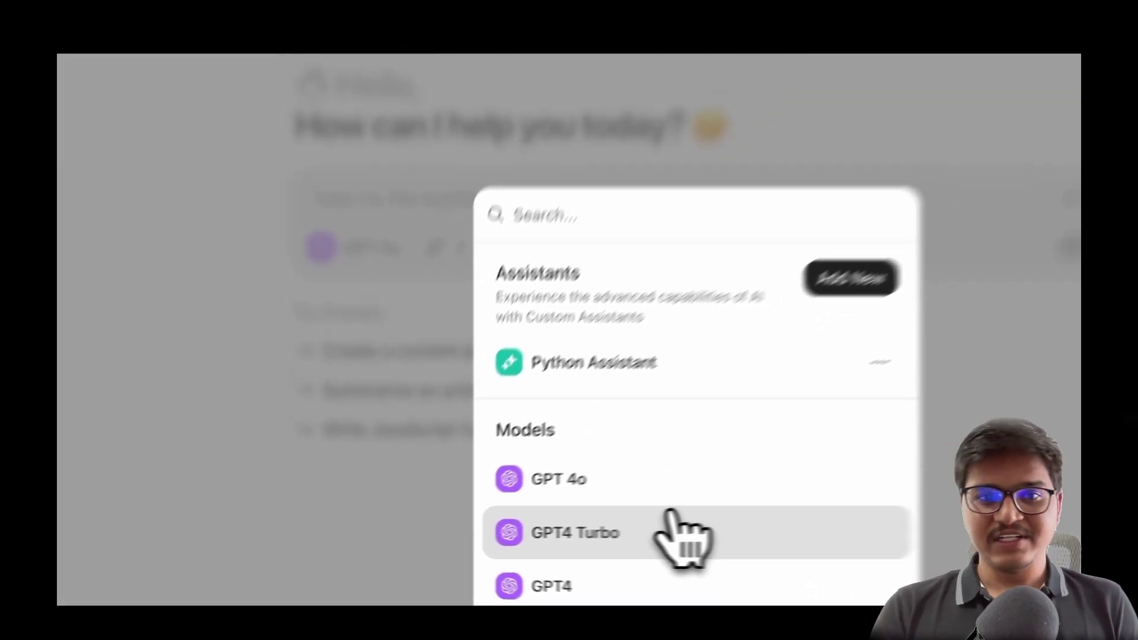
scroll(676, 527, down, 1)
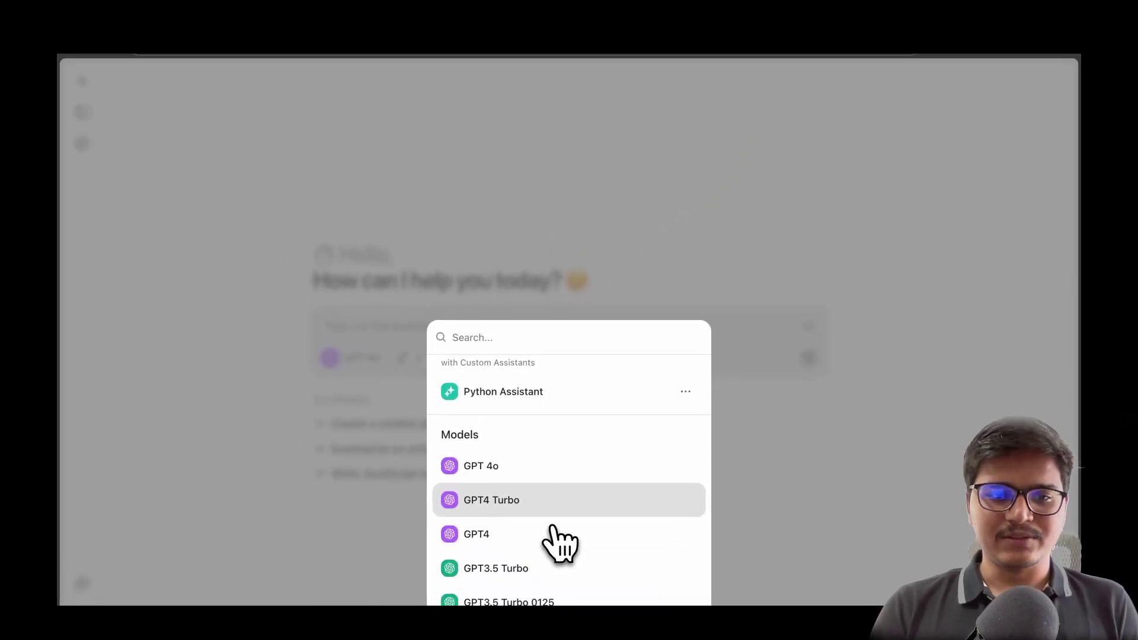
scroll(557, 543, down, 5)
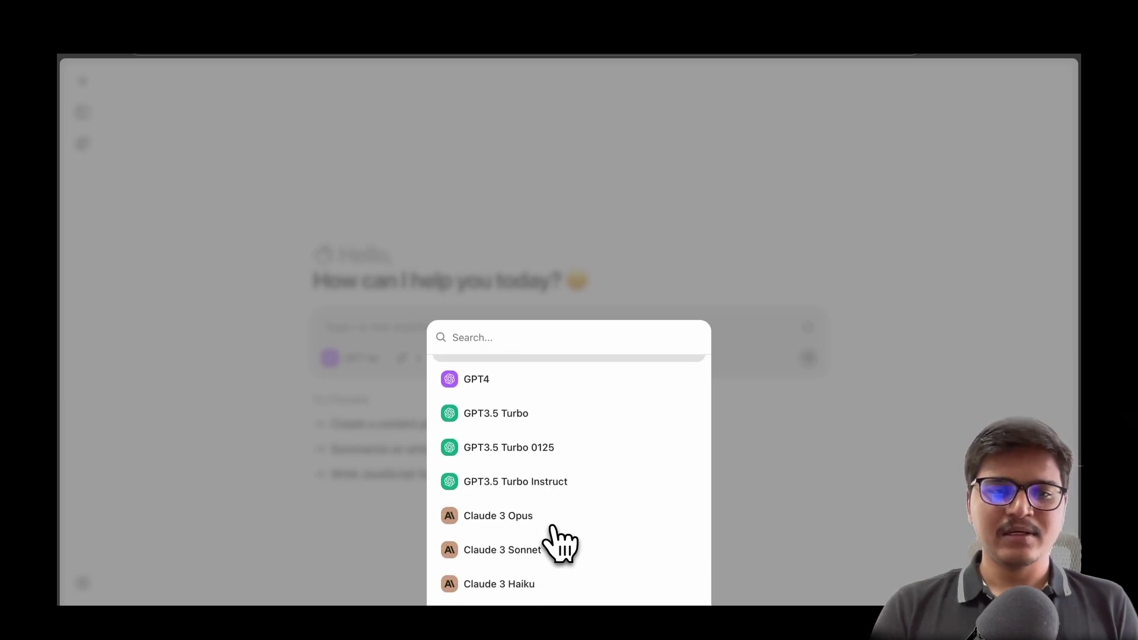
scroll(560, 543, down, 1)
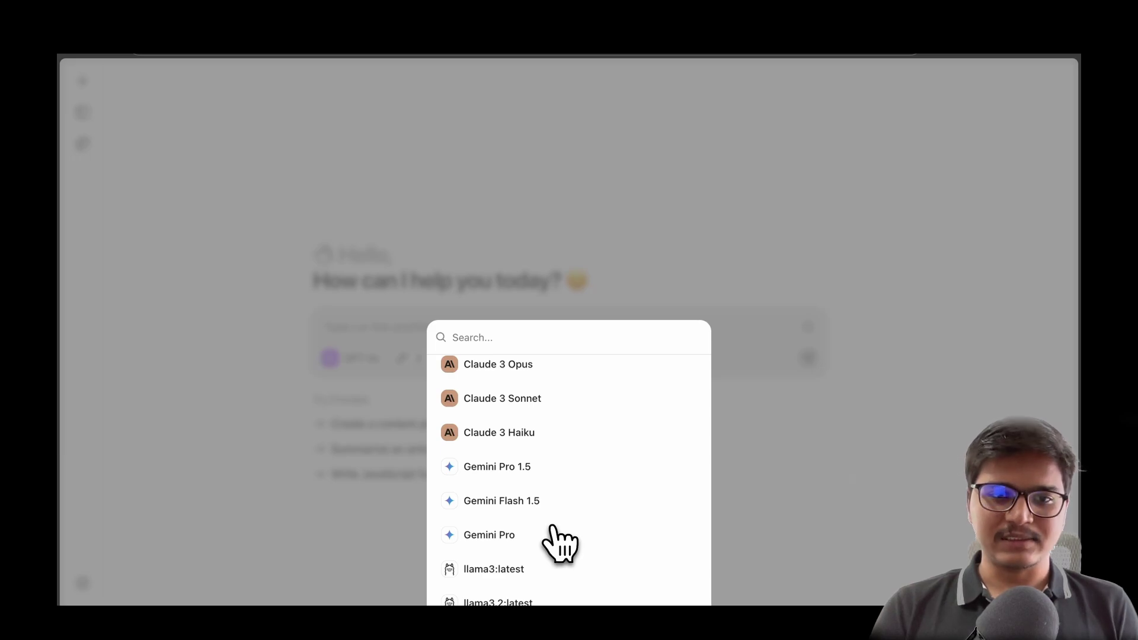
scroll(557, 542, up, 10)
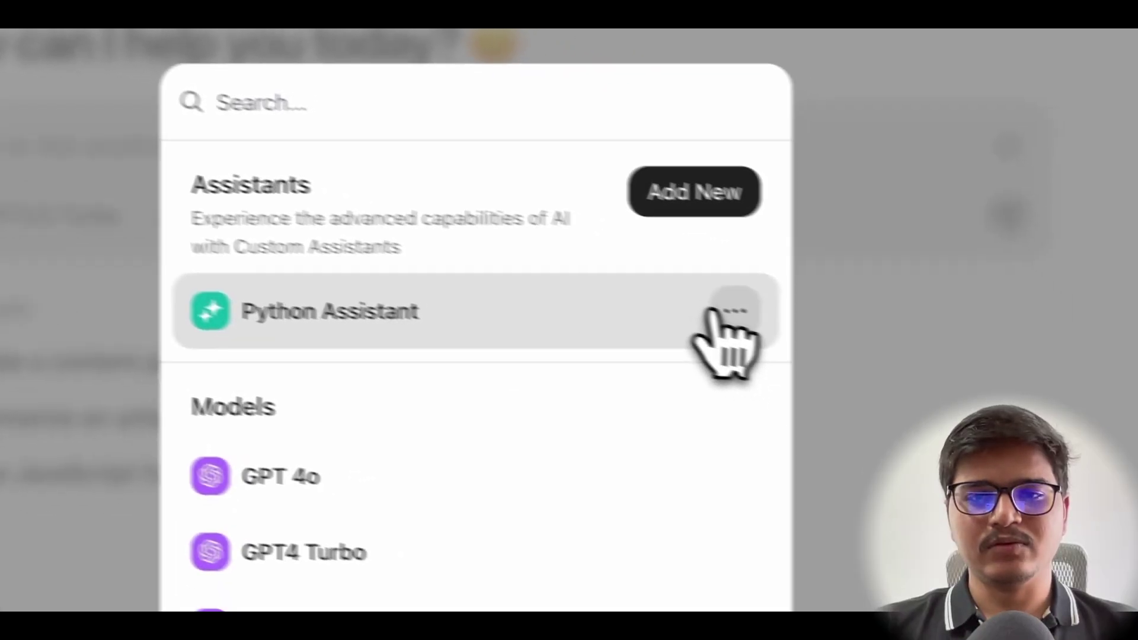
click(686, 431)
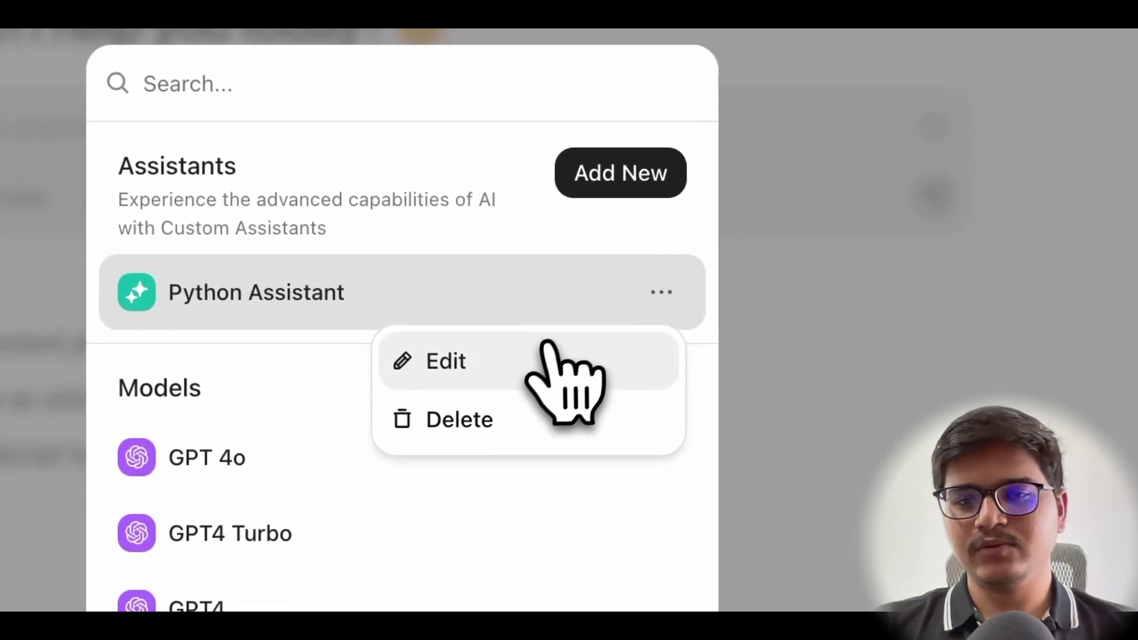
click(536, 359)
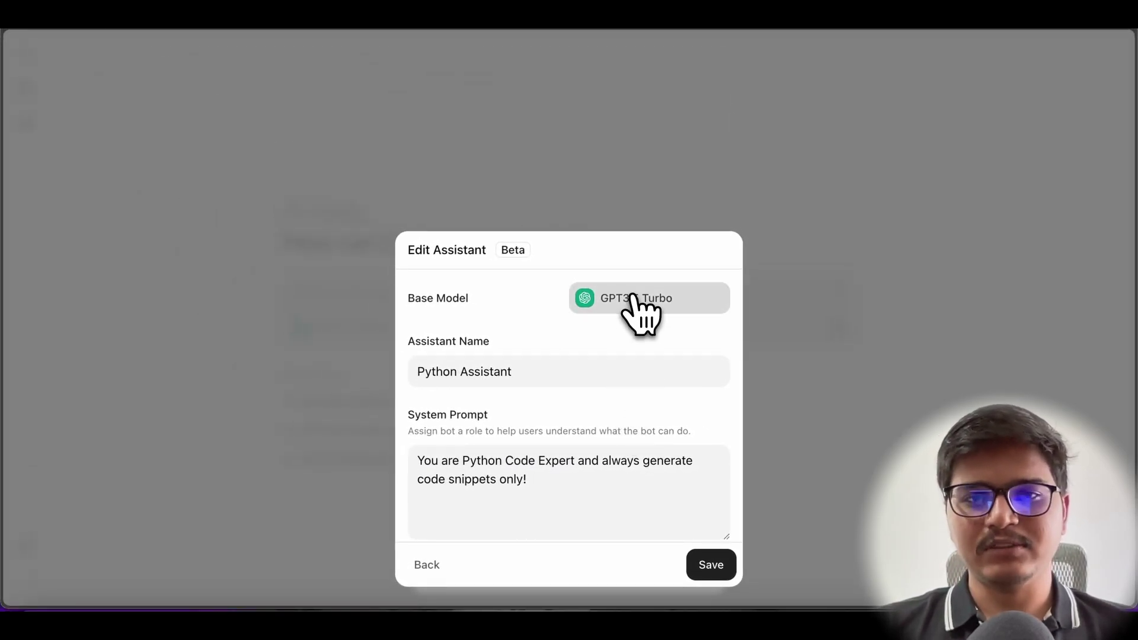
click(632, 297)
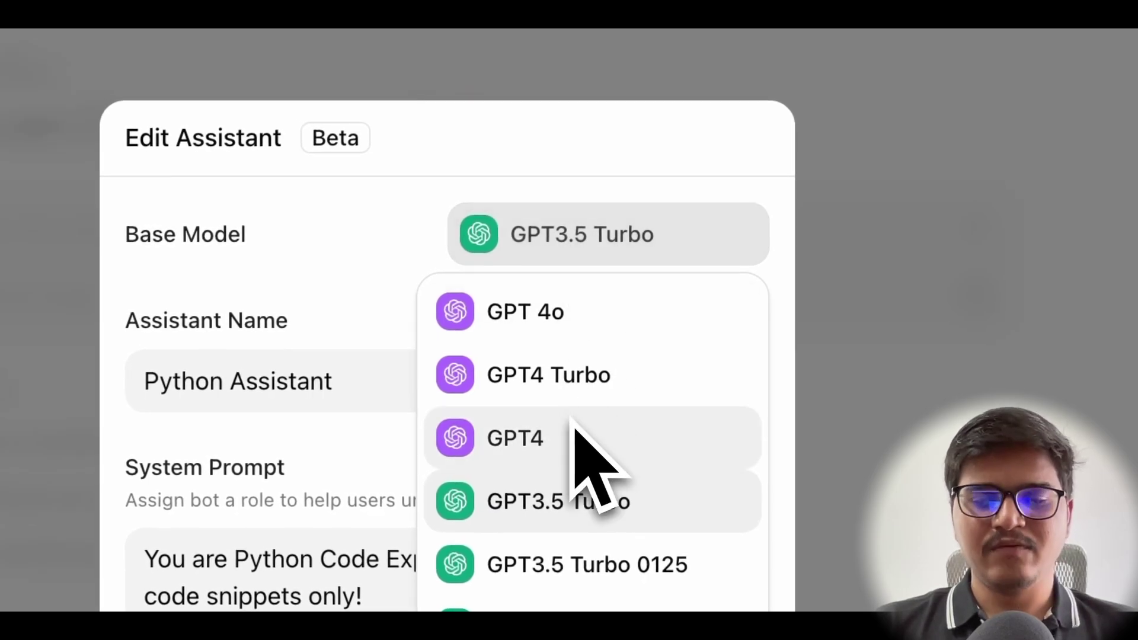
scroll(573, 419, down, 3)
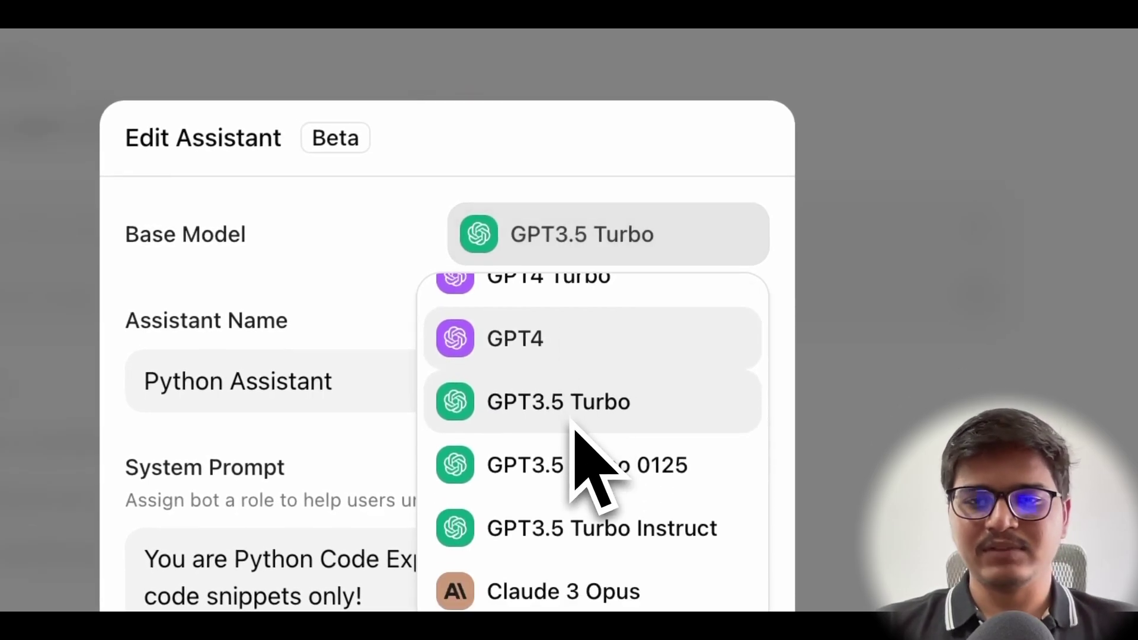
scroll(641, 415, down, 1)
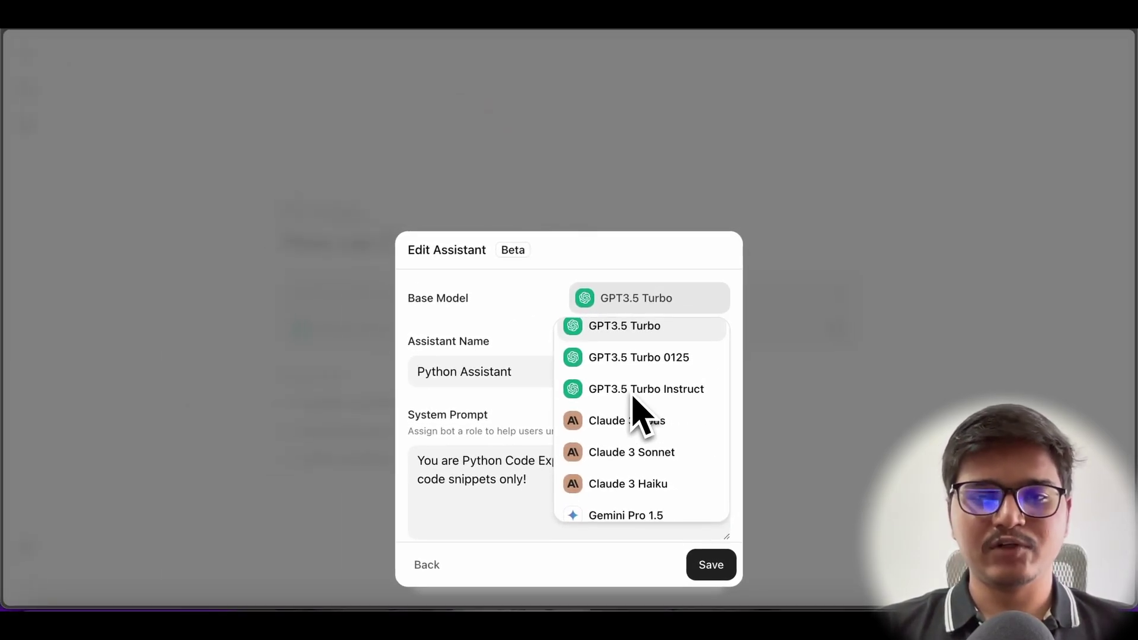
scroll(637, 415, down, 5)
scroll(642, 415, up, 8)
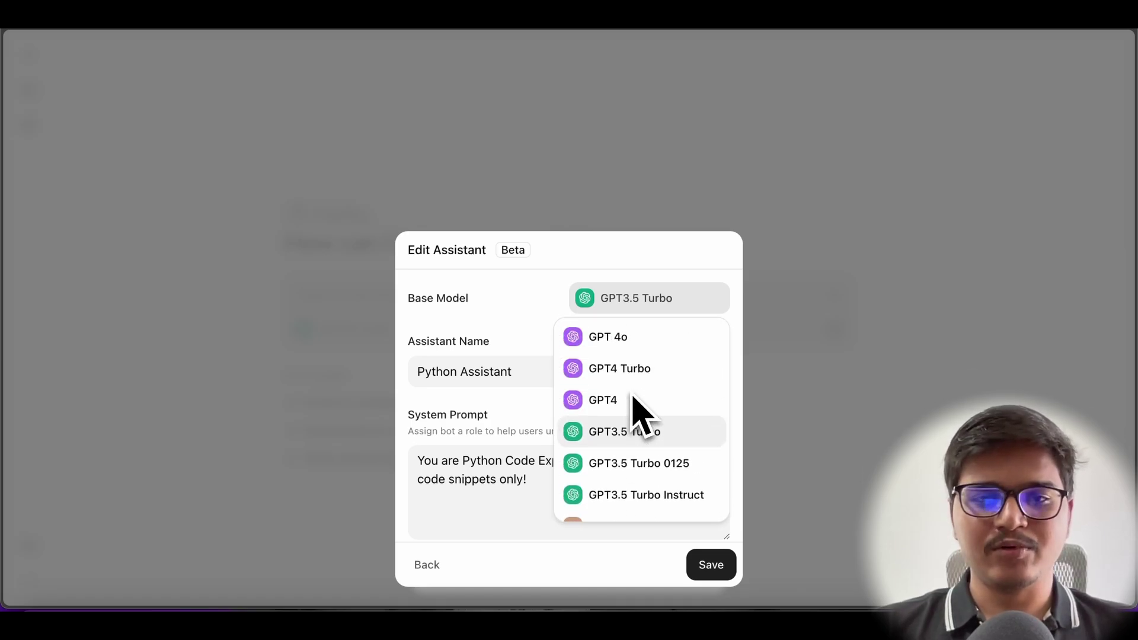
scroll(633, 404, down, 3)
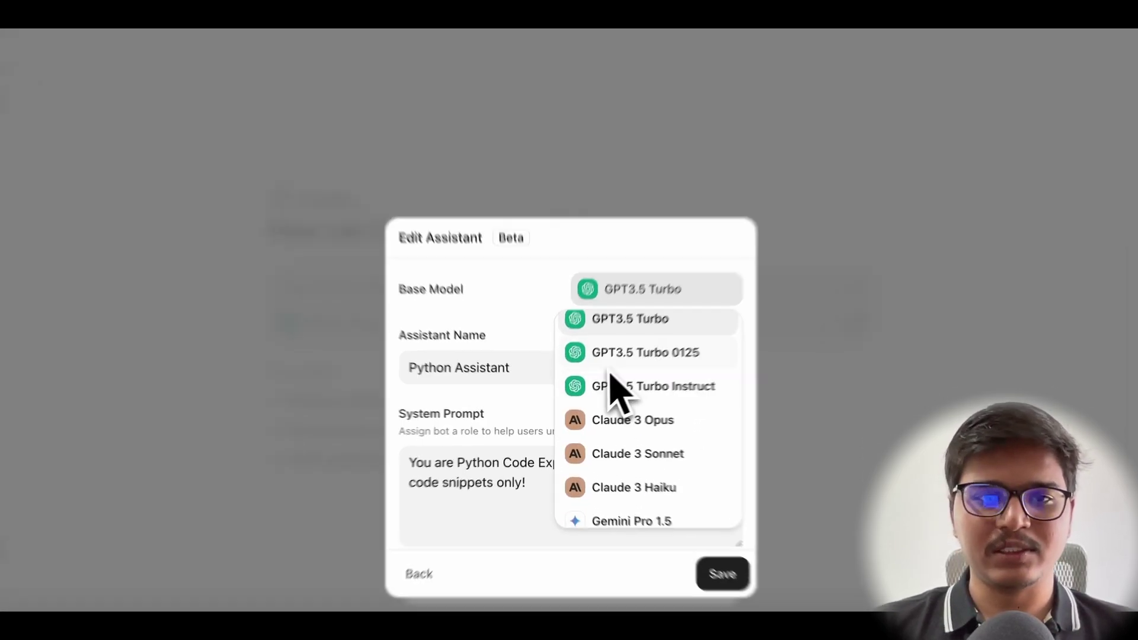
click(537, 308)
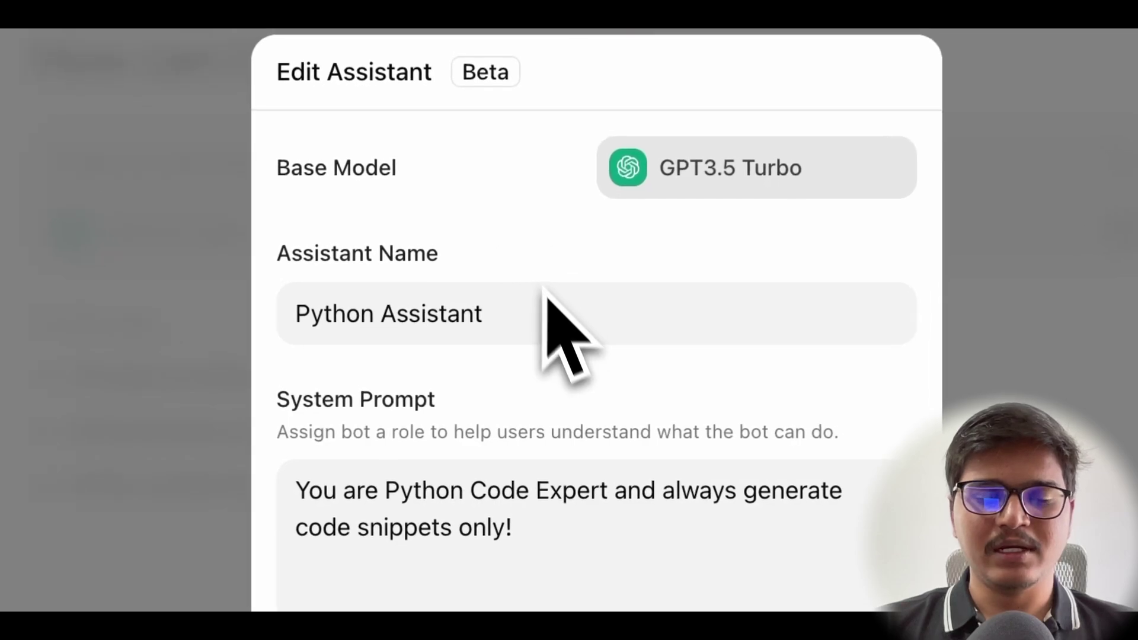
scroll(544, 362, down, 2)
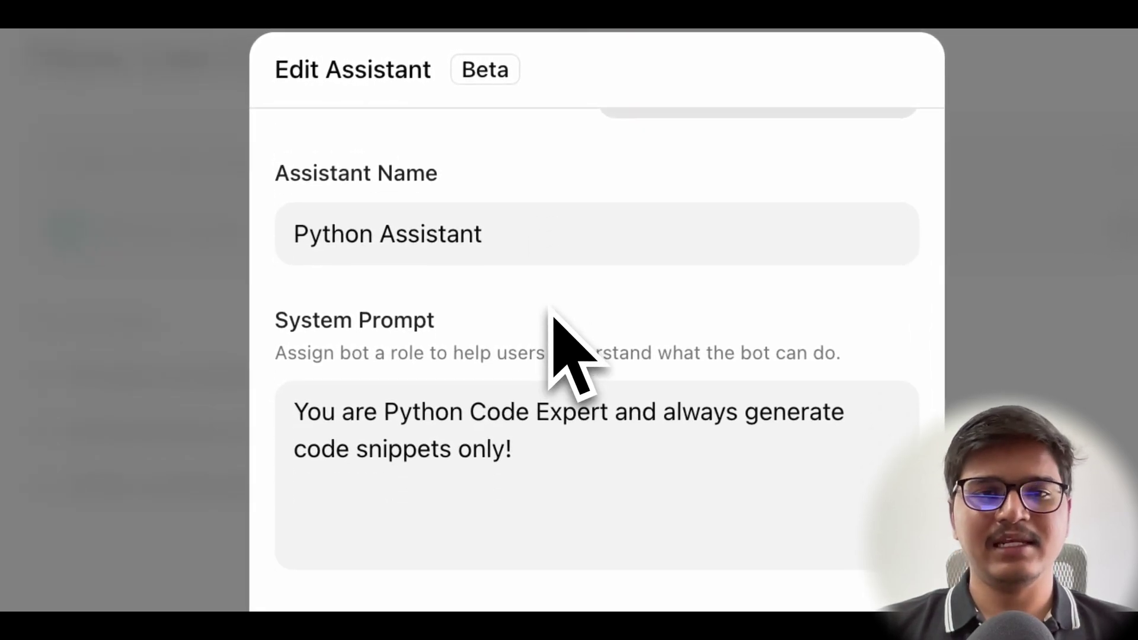
scroll(553, 319, down, 3)
drag(536, 356, 286, 318)
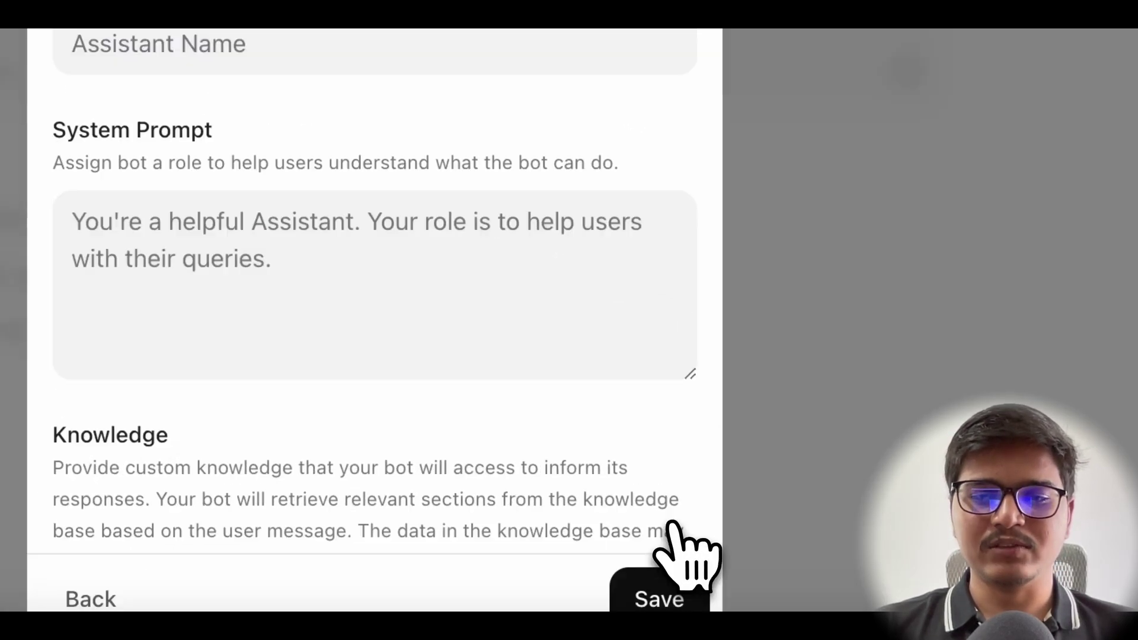
click(673, 528)
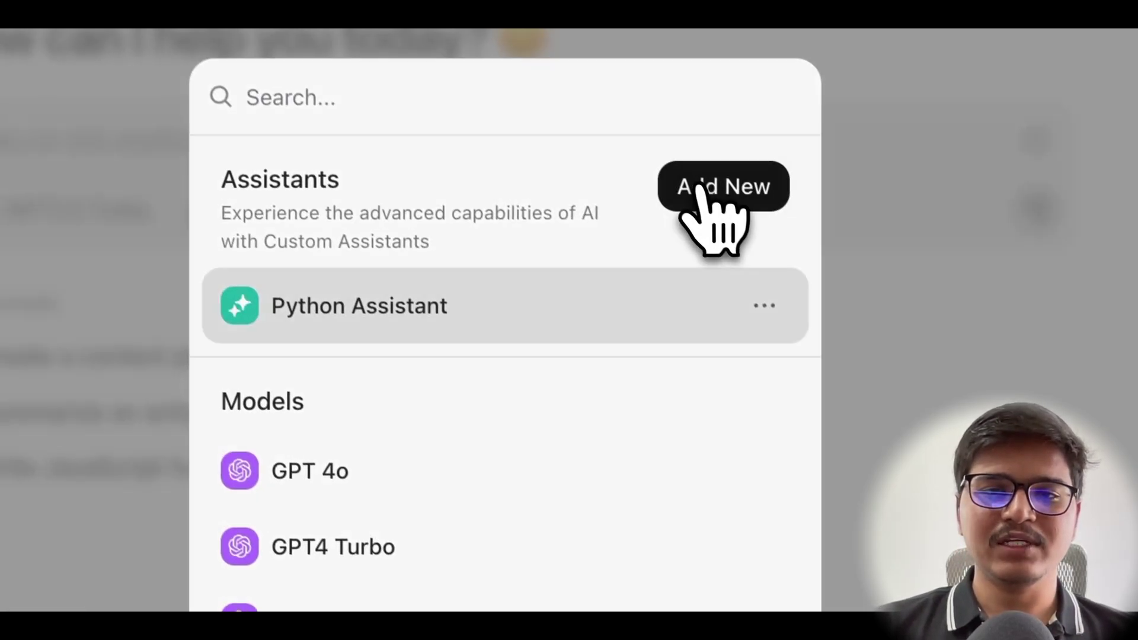
- Start a new custom assistant named 'Goland Assistant'
click(587, 47)
scroll(339, 317, down, 2)
scroll(472, 465, up, 2)
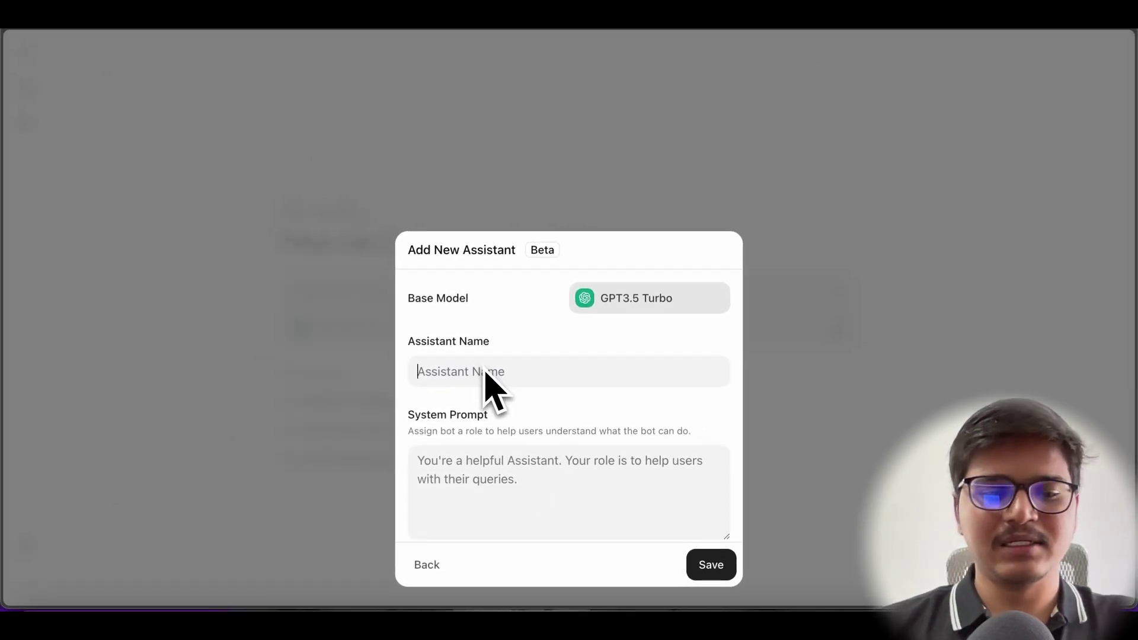
click(485, 372)
text(Goland Assistant)
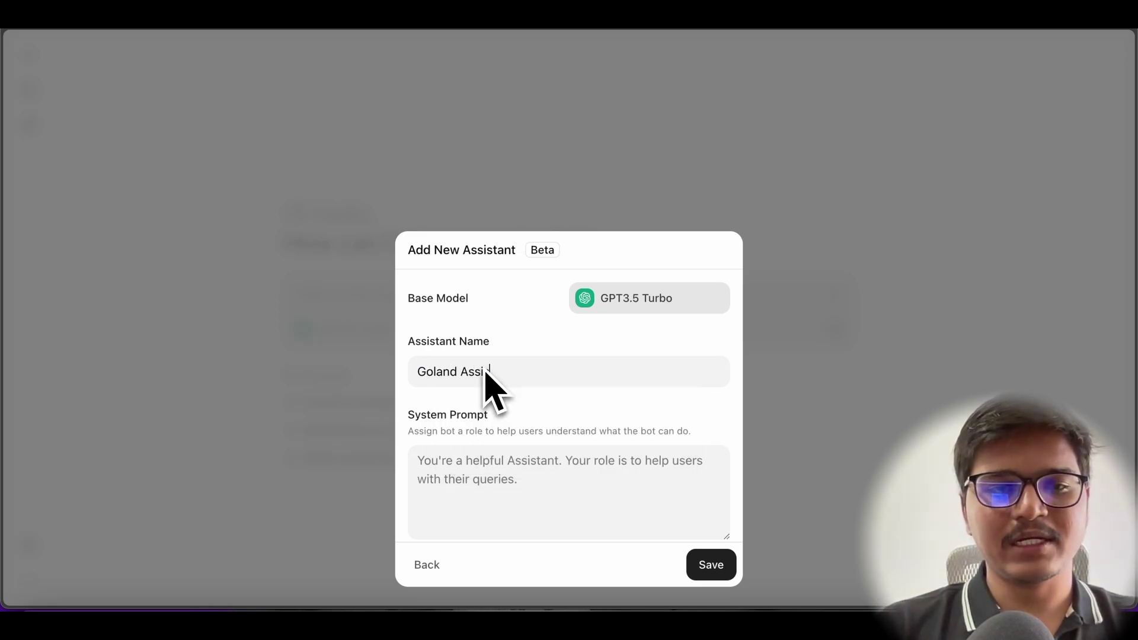
- Give it the system prompt 'You are Golang expert and only return golang' and save it
click(460, 457)
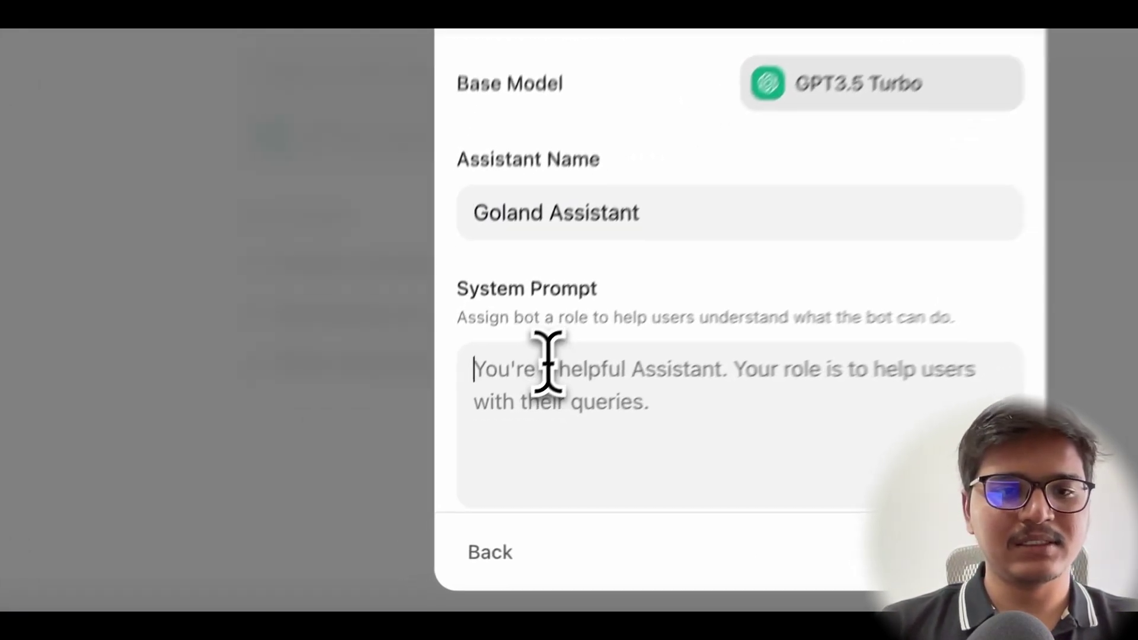
text(You ar)
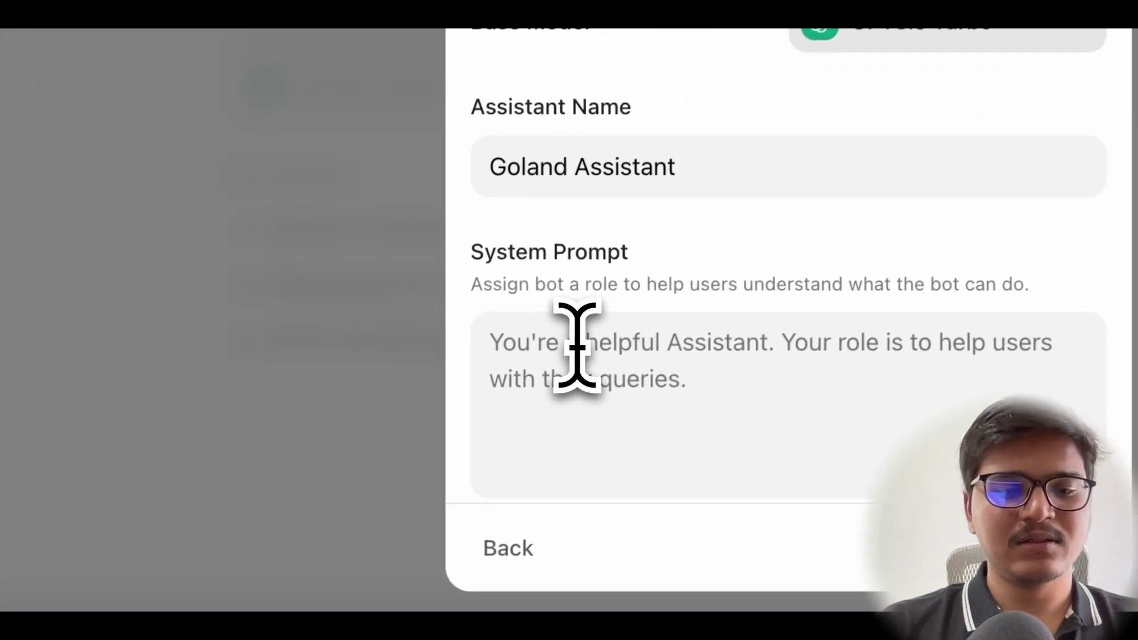
text(e Goland)
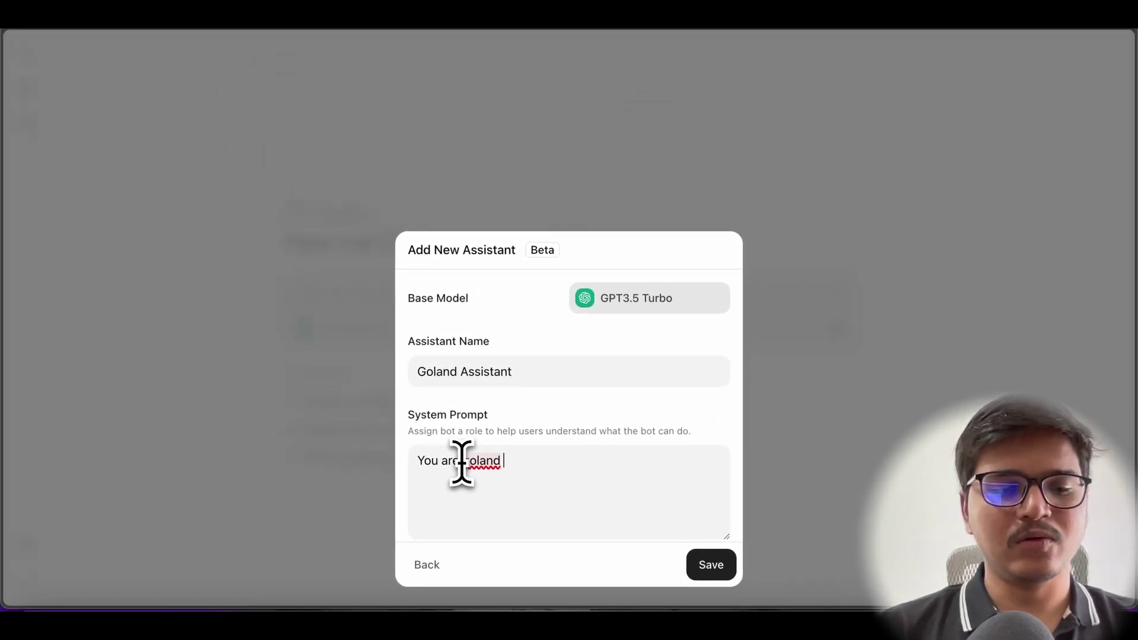
key(BackSpace)
key(BackSpace)
text(g expe)
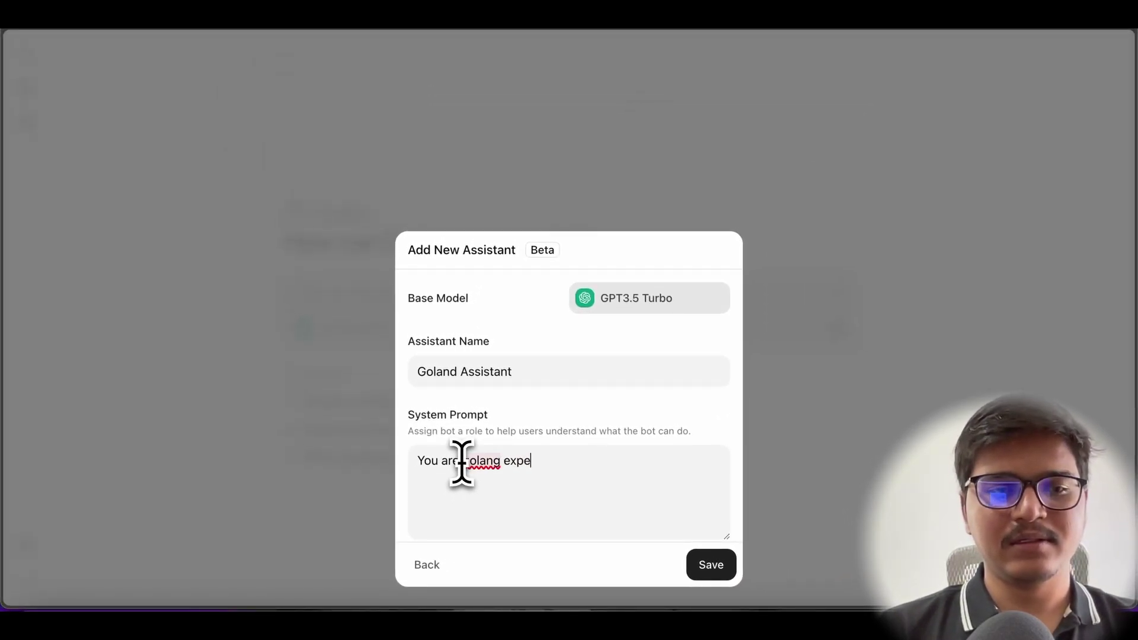
text(rt and )
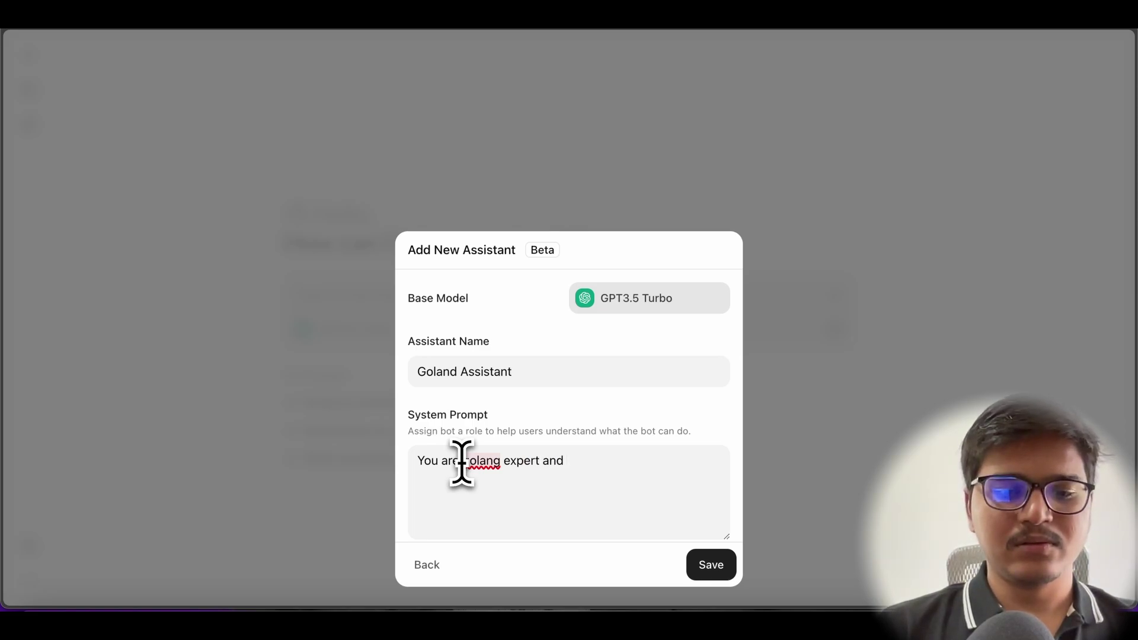
text(ibl)
key(BackSpace)
key(BackSpace)
text(only return)
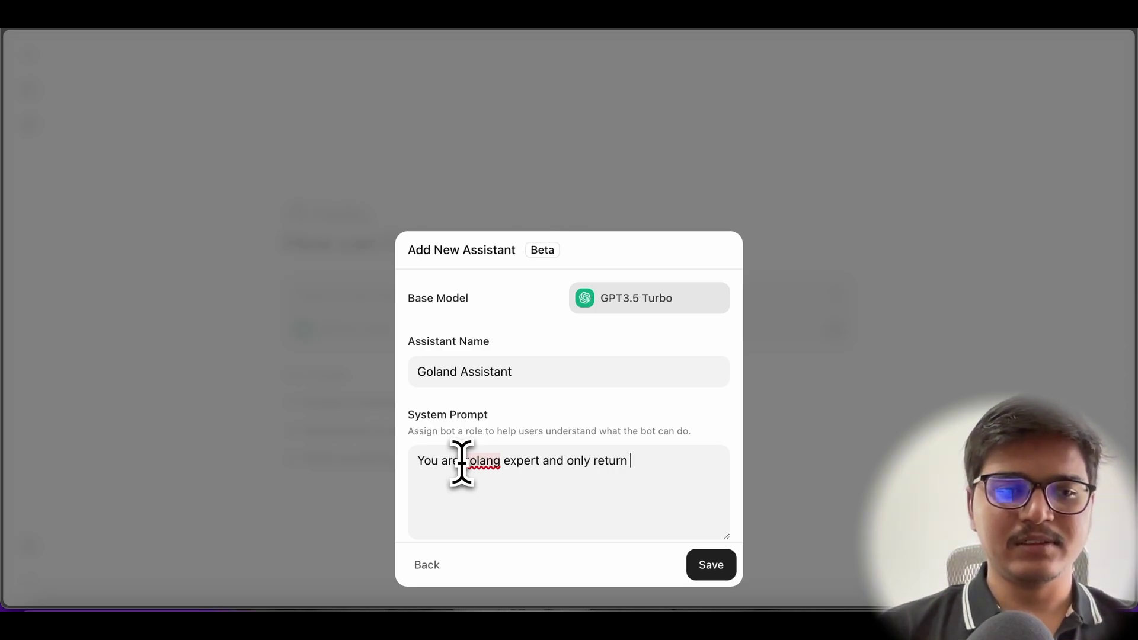
text( goland)
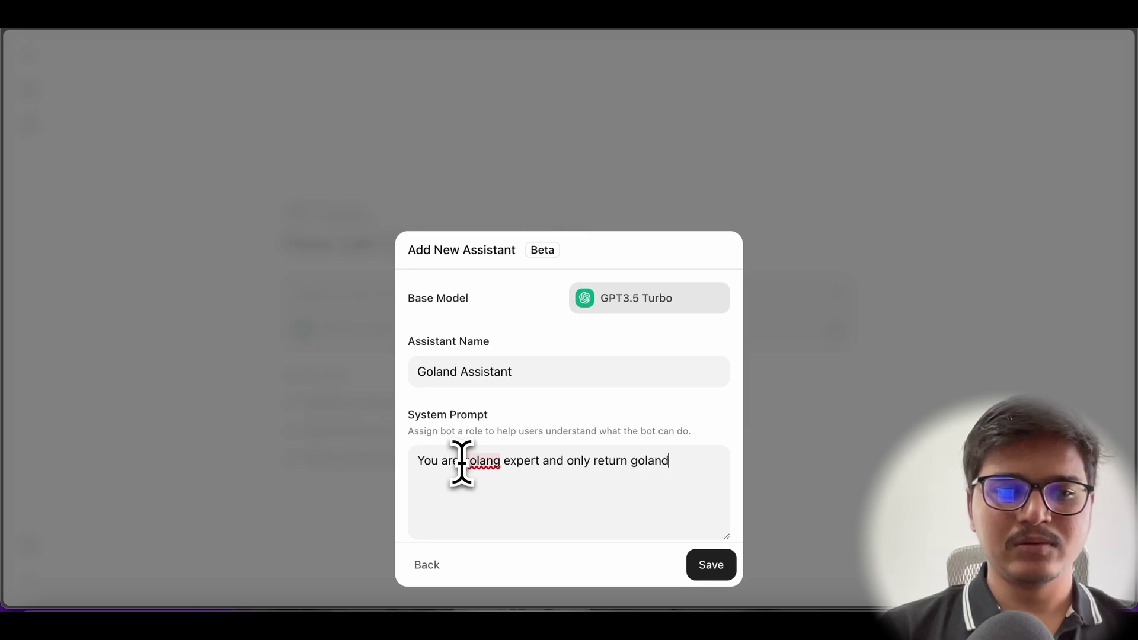
key(BackSpace)
text(g code)
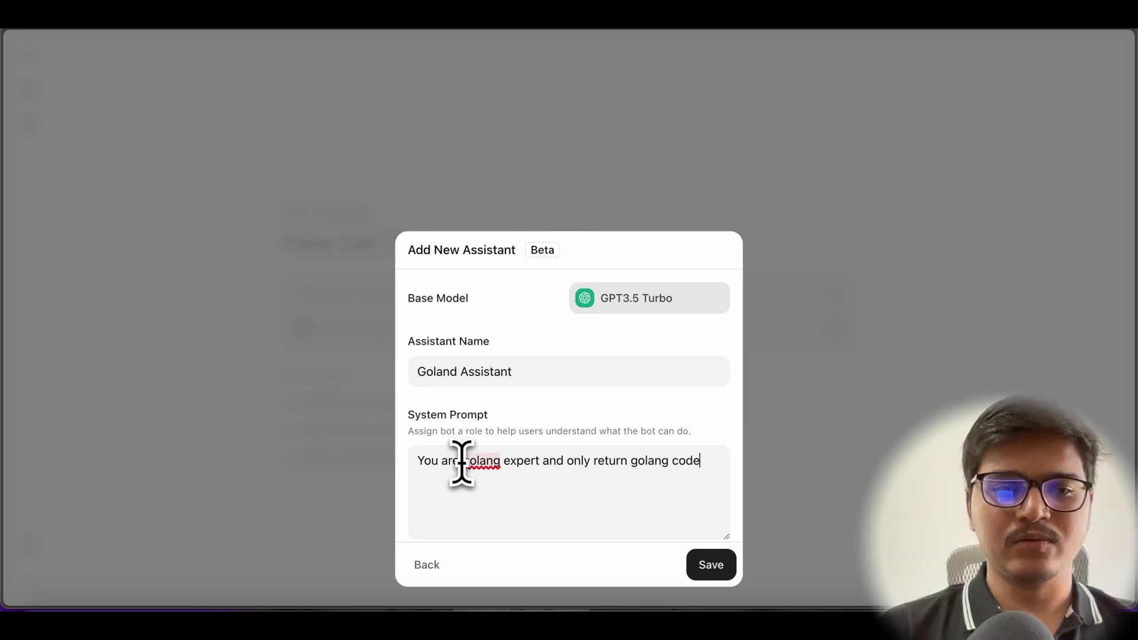
click(711, 565)
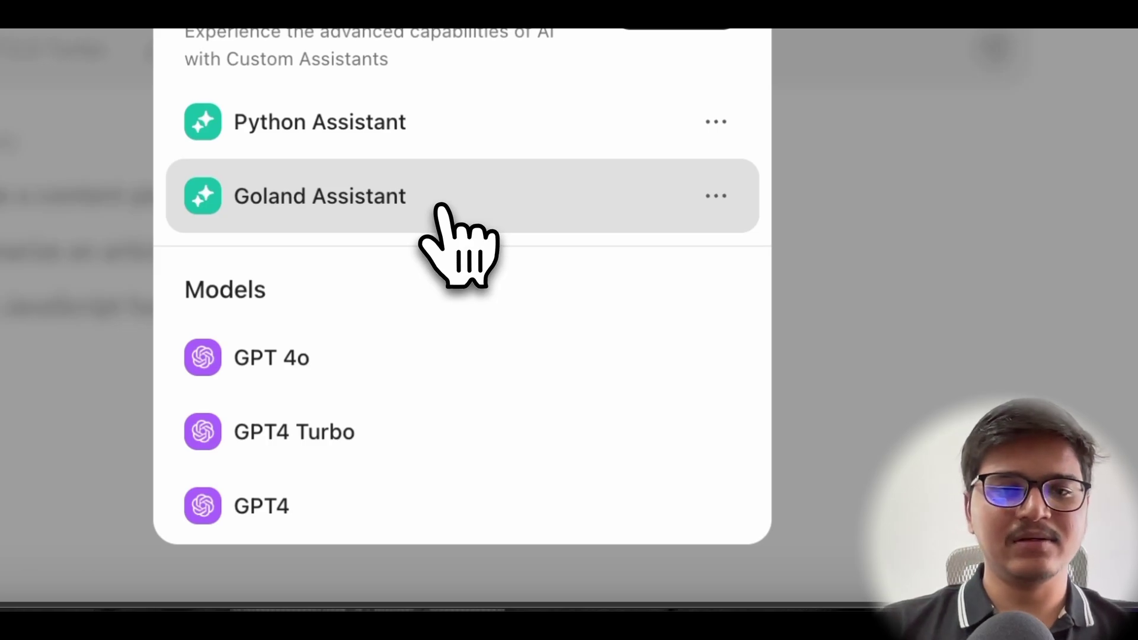
- Edit the assistant to correct its name to 'Golang Assistant' and save
click(716, 196)
click(579, 266)
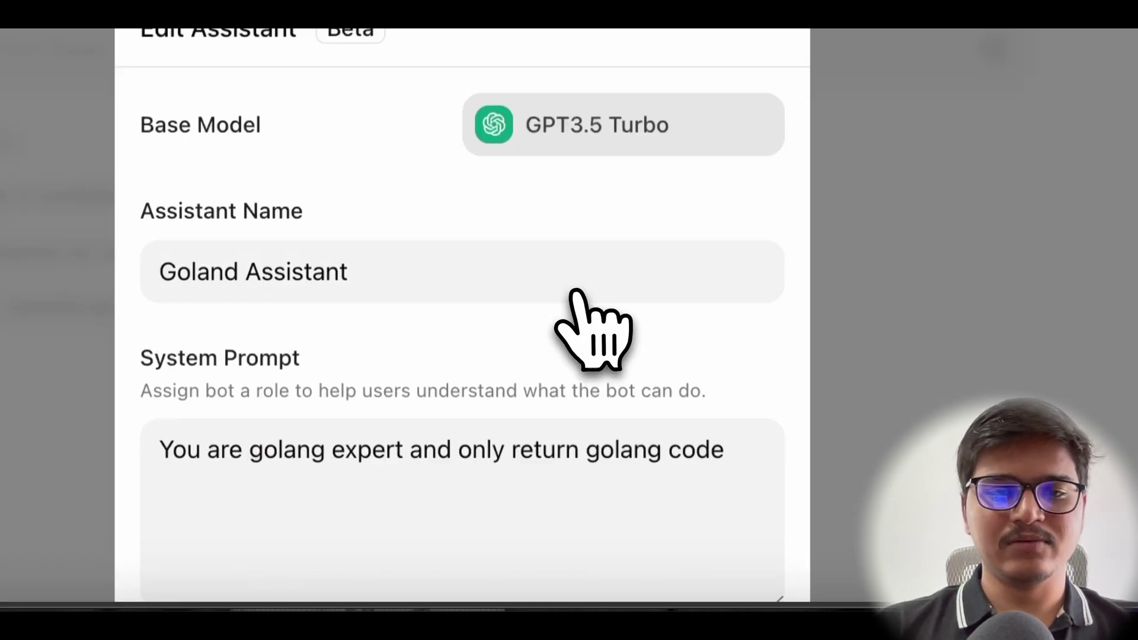
click(238, 268)
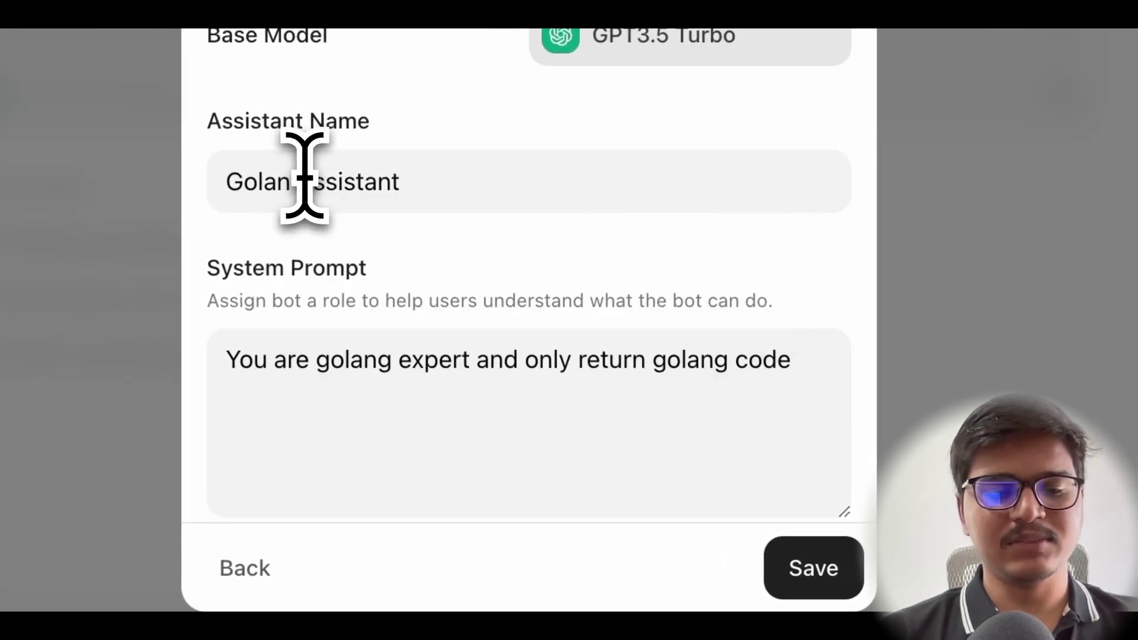
text(g)
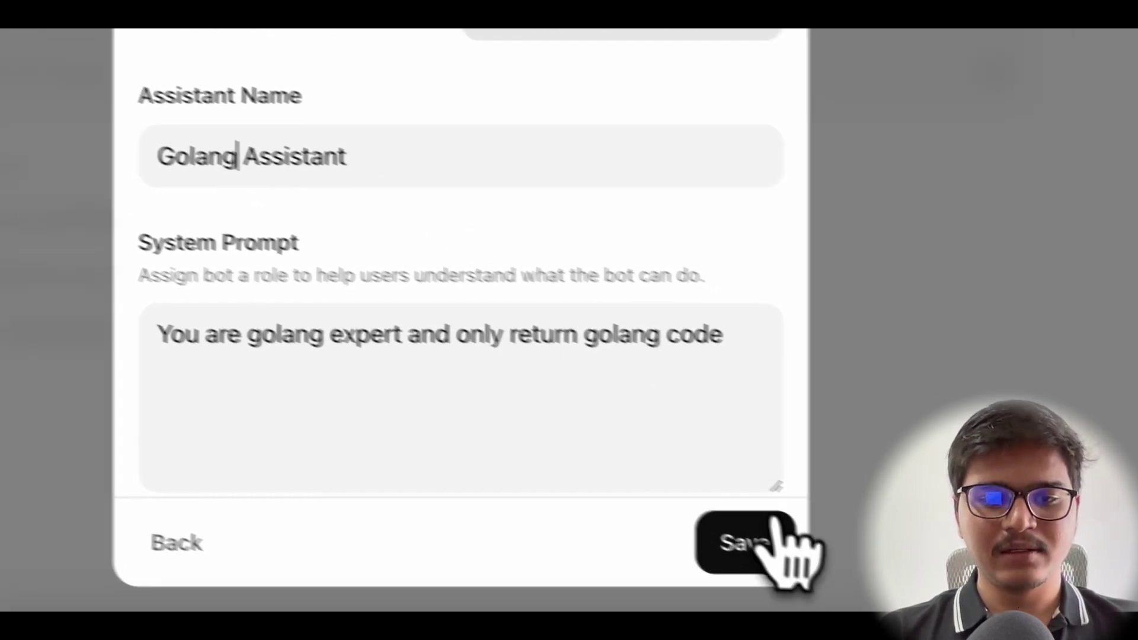
click(818, 571)
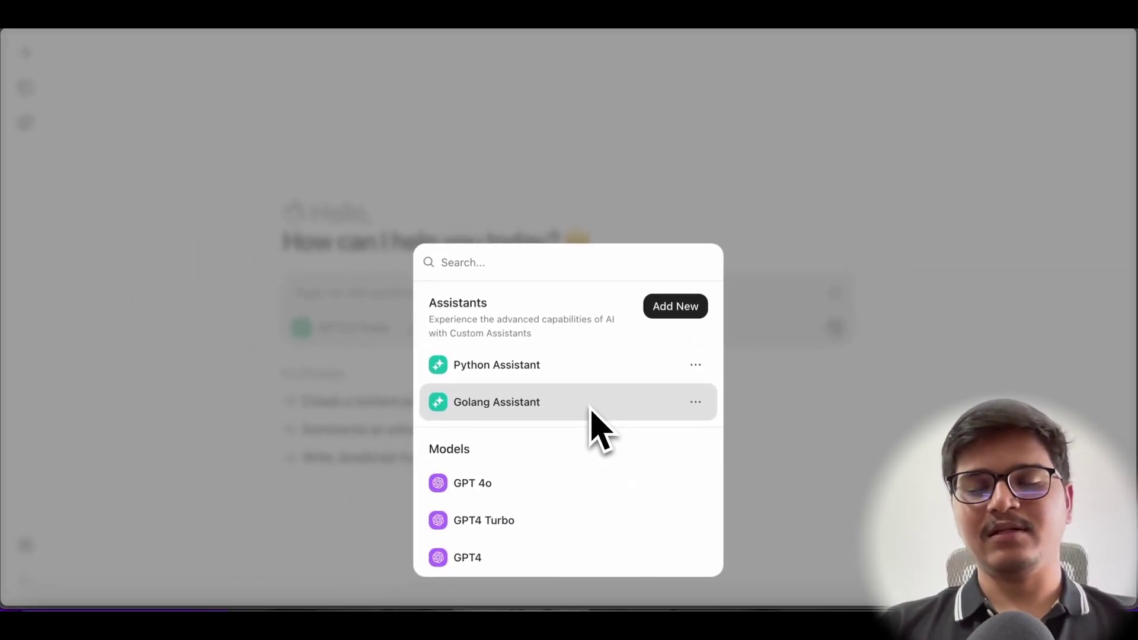
- Keep GPT 4o and type / in the prompt box to browse the saved prompt library
click(519, 488)
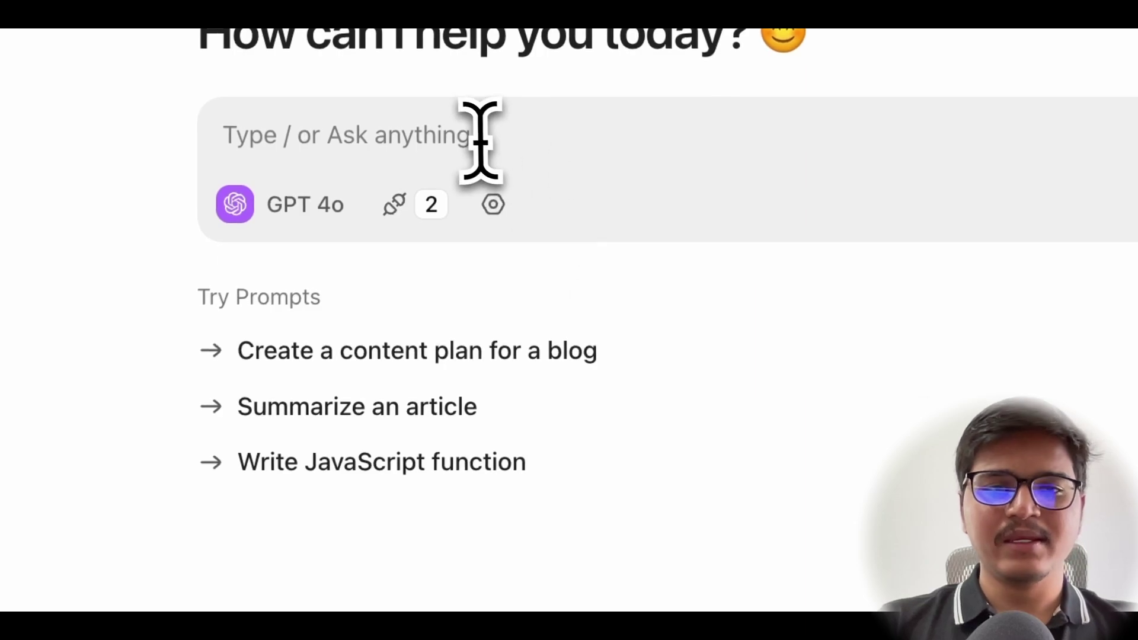
click(476, 140)
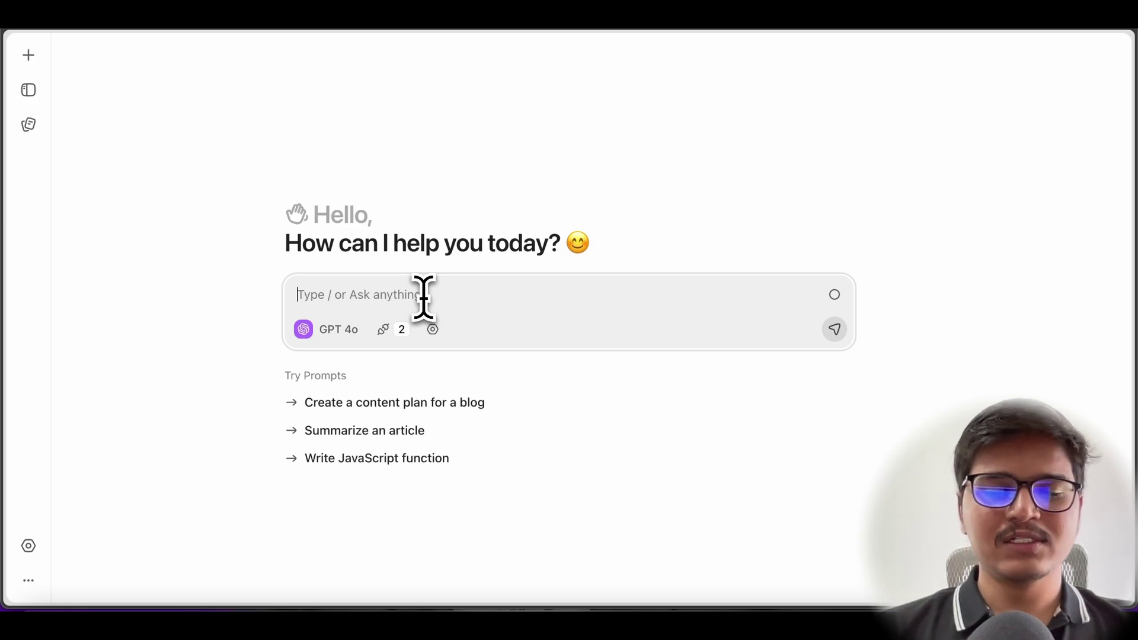
text(/)
key(Down)
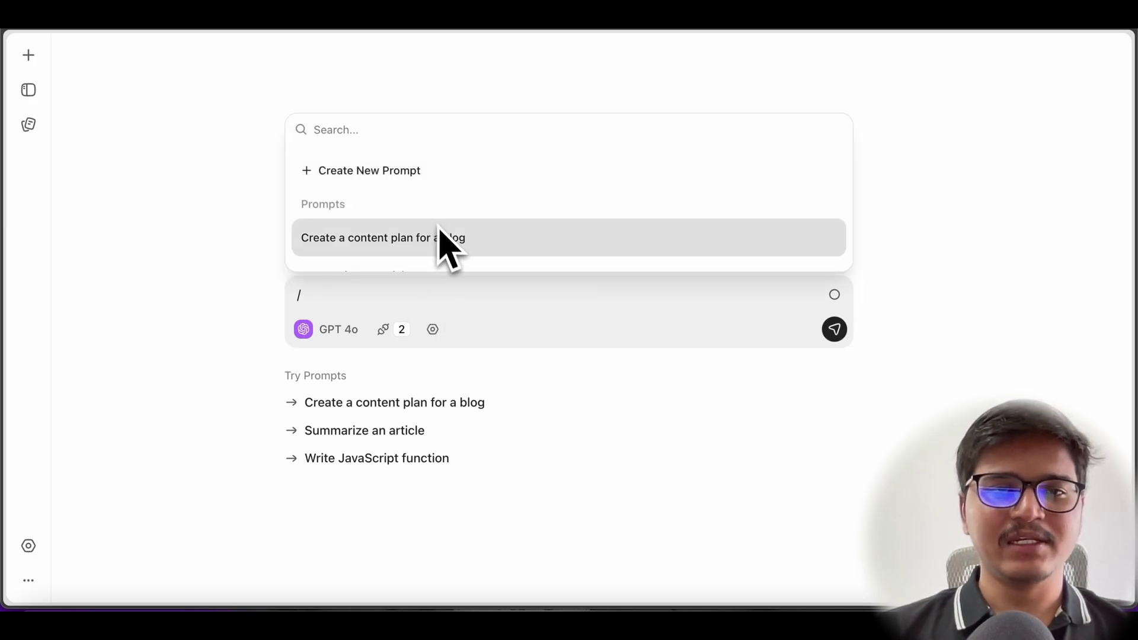
scroll(441, 240, down, 1)
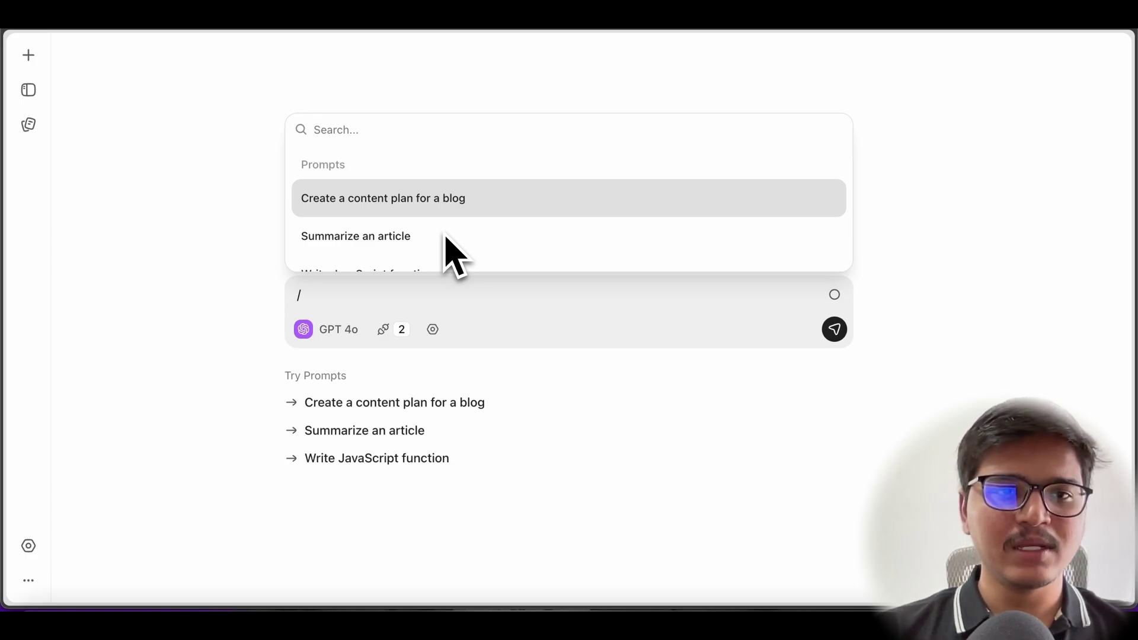
scroll(445, 236, down, 4)
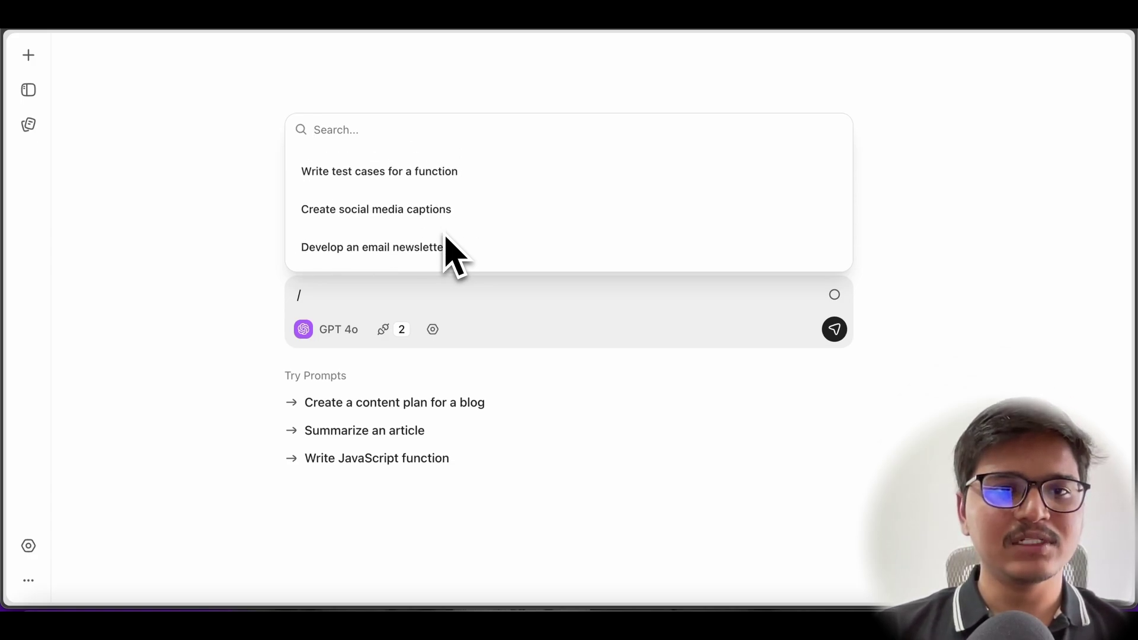
scroll(446, 237, up, 5)
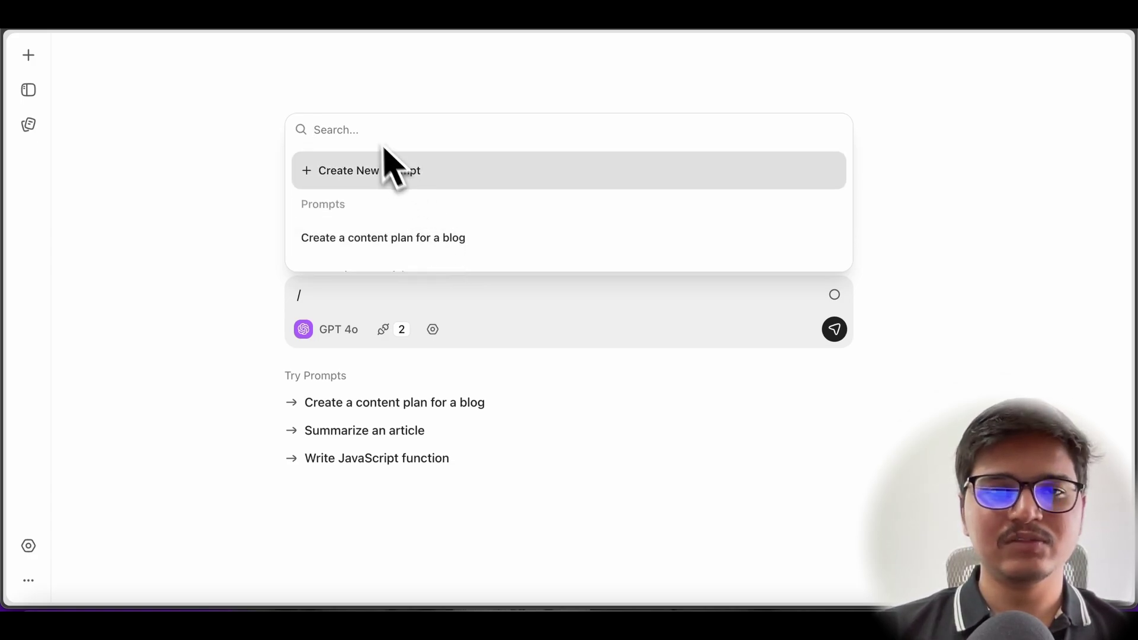
scroll(453, 225, down, 4)
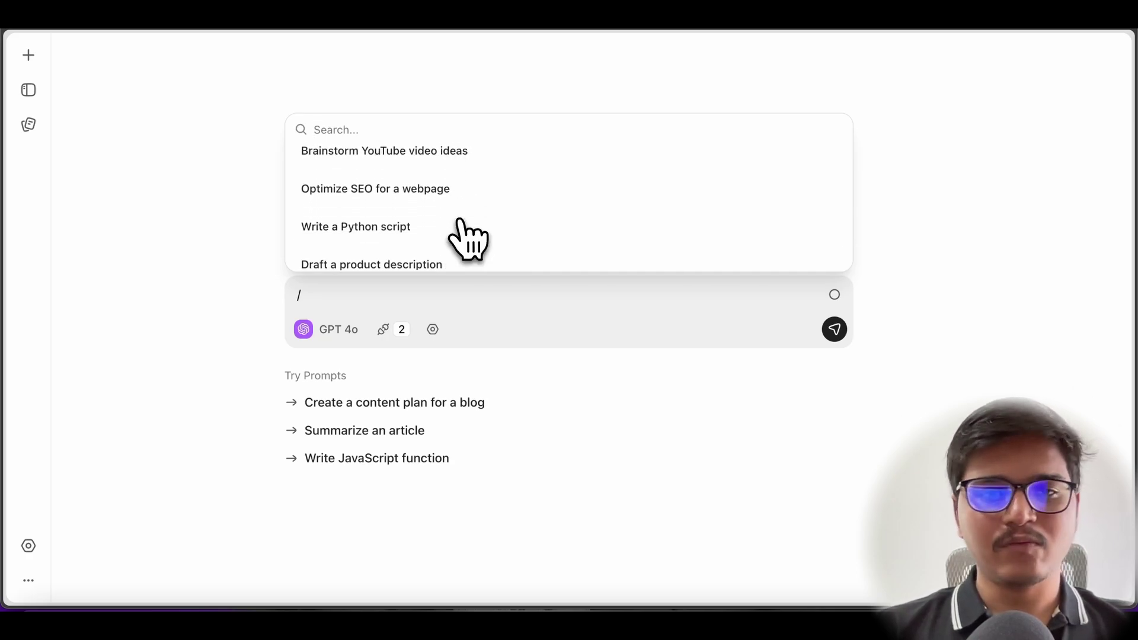
scroll(469, 241, down, 1)
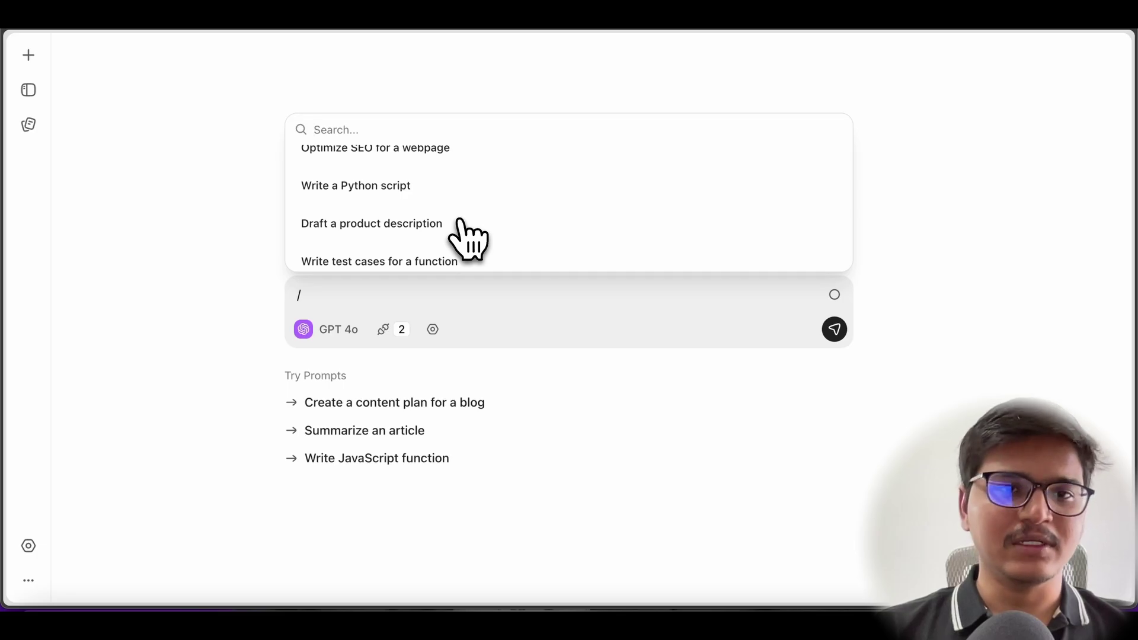
- Insert the 'Write a Python script' prompt, reword its ending to 'transcribe videos', and send it
click(417, 188)
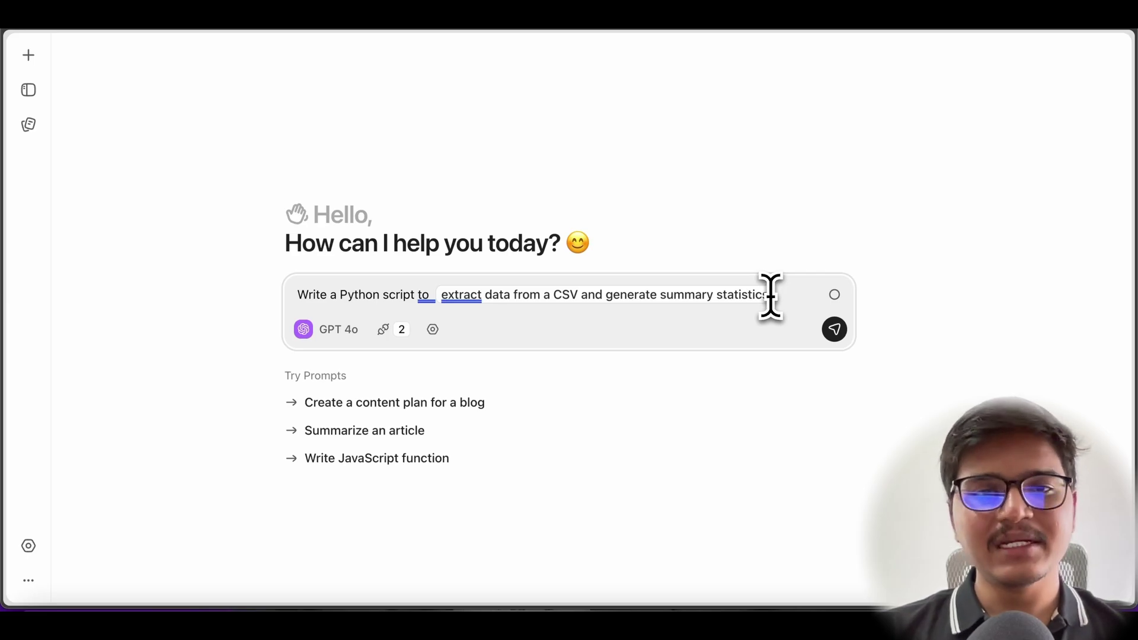
drag(774, 296, 460, 296)
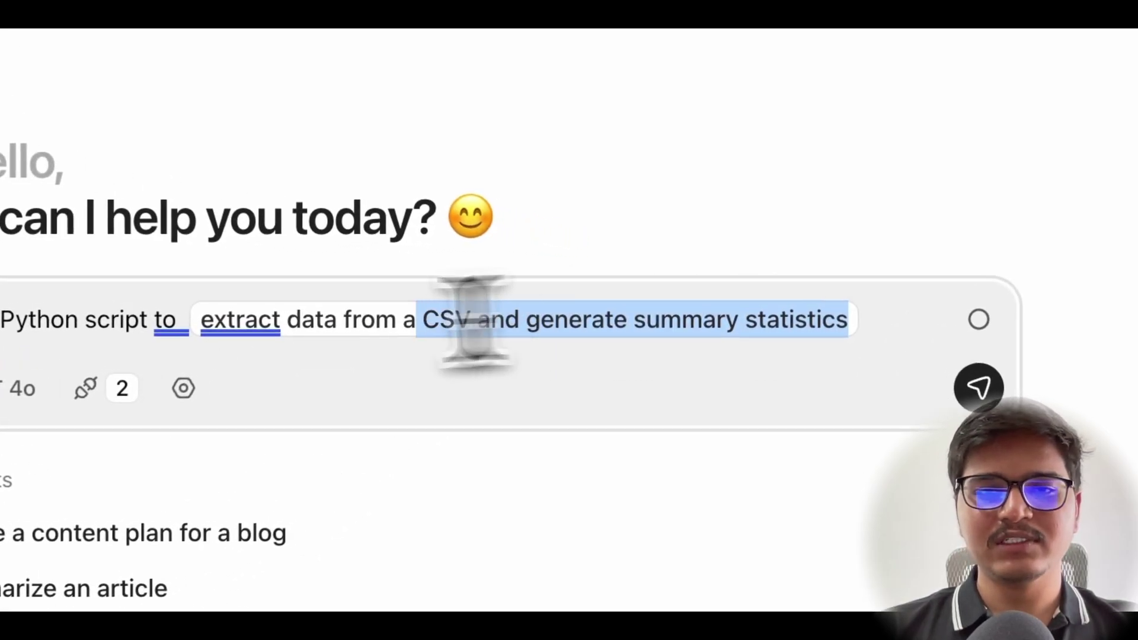
drag(554, 320, 521, 318)
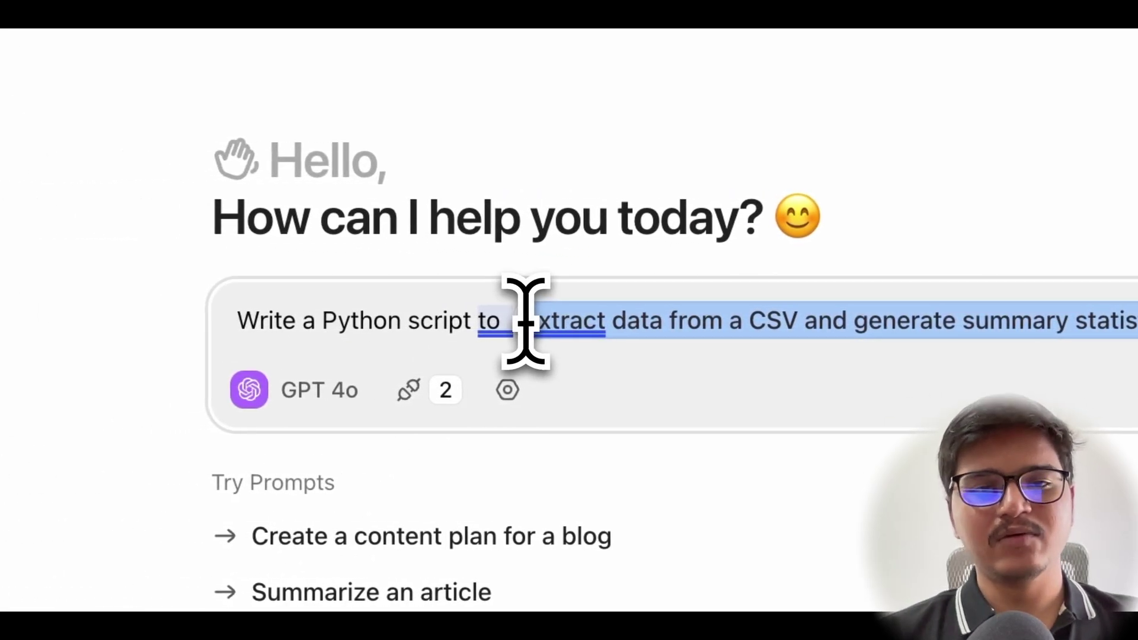
key(BackSpace)
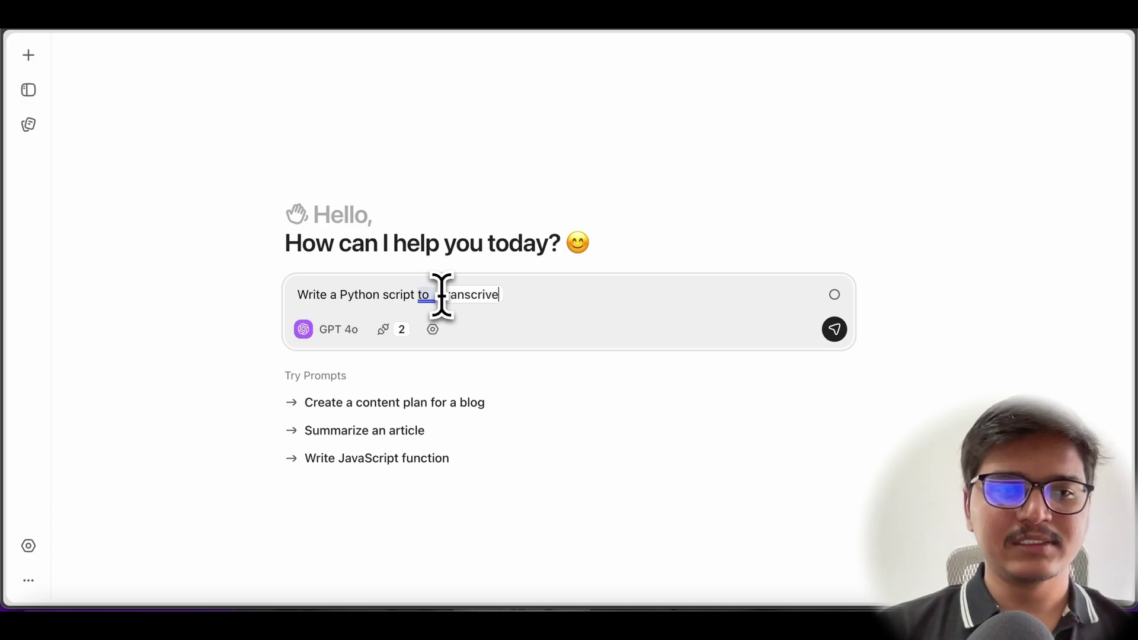
key(BackSpace)
key(BackSpace)
text(be videos)
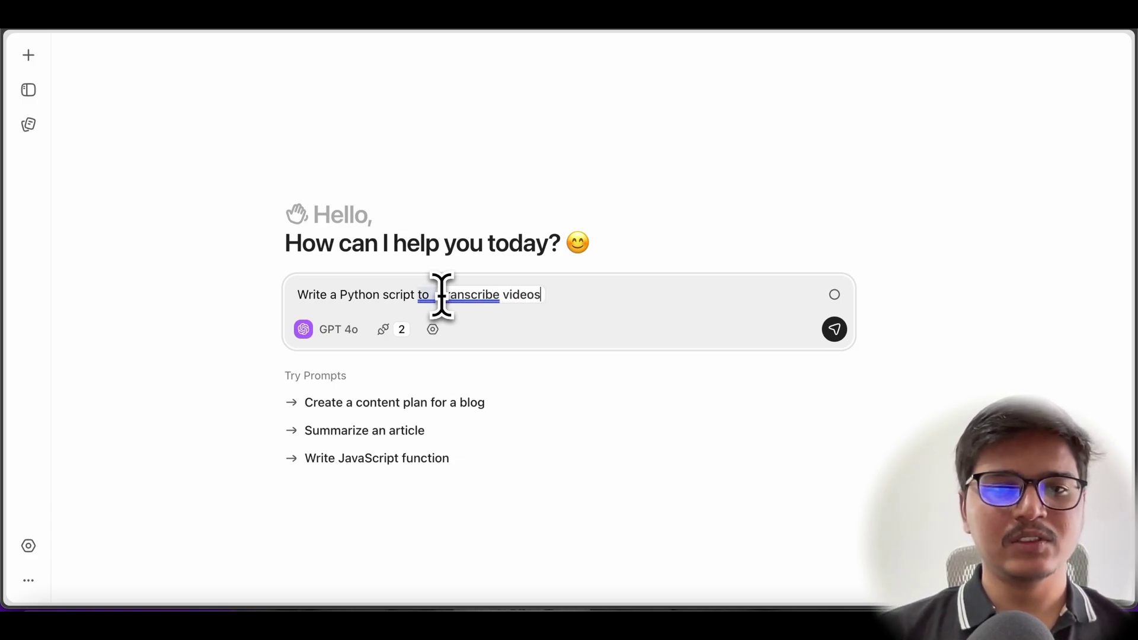
key(Return)
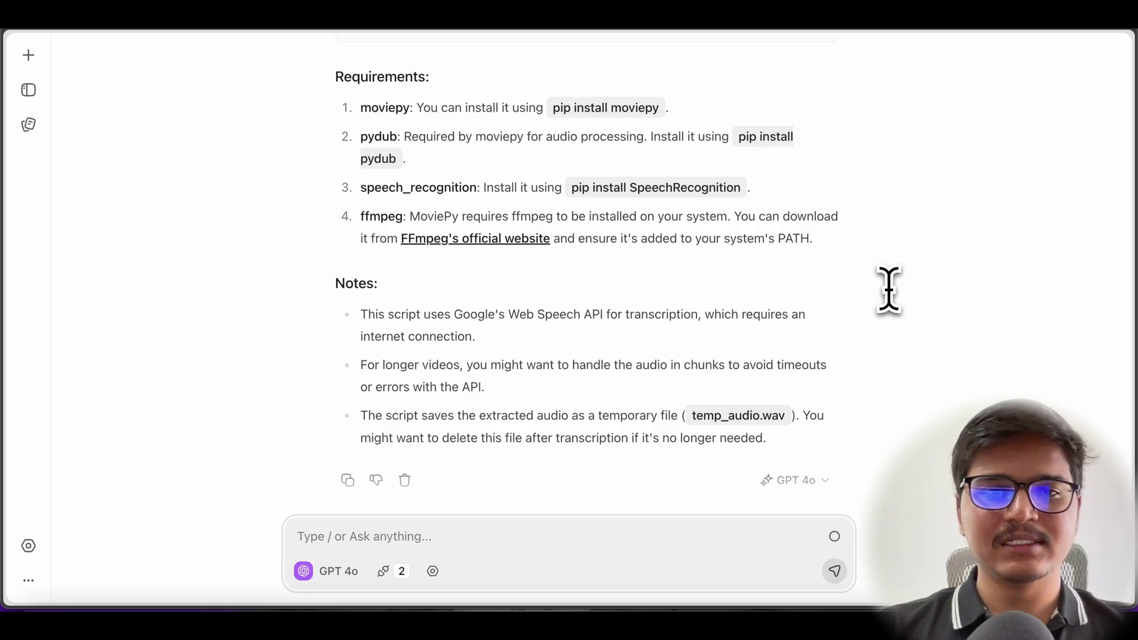
- Copy the transcription script's code block, then read through the Requirements and Notes
scroll(889, 289, up, 10)
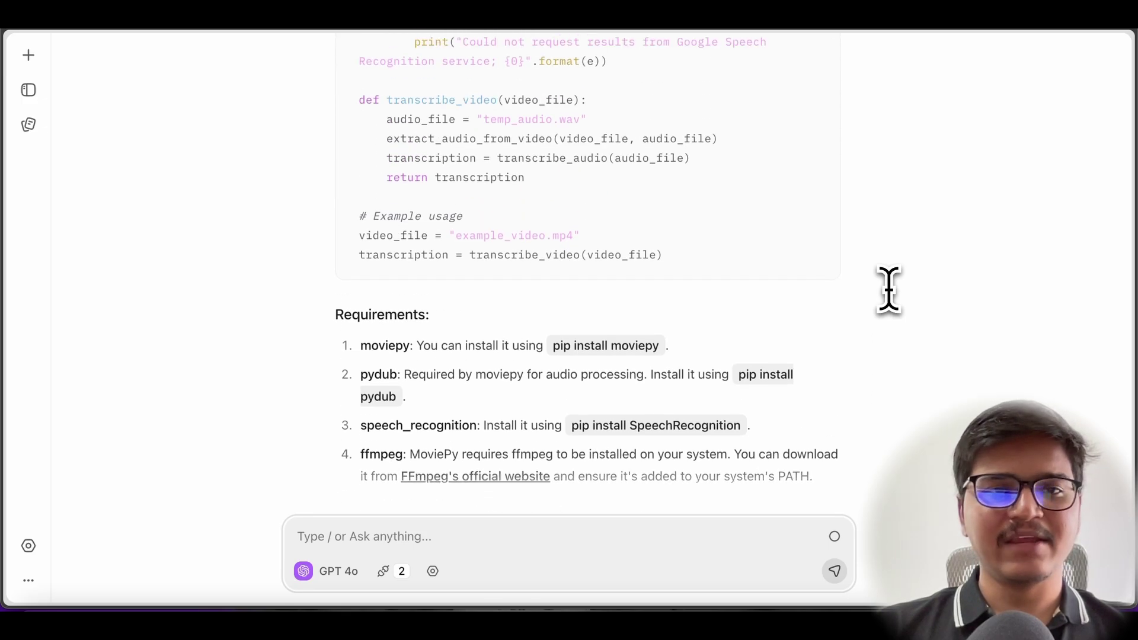
scroll(888, 290, up, 3)
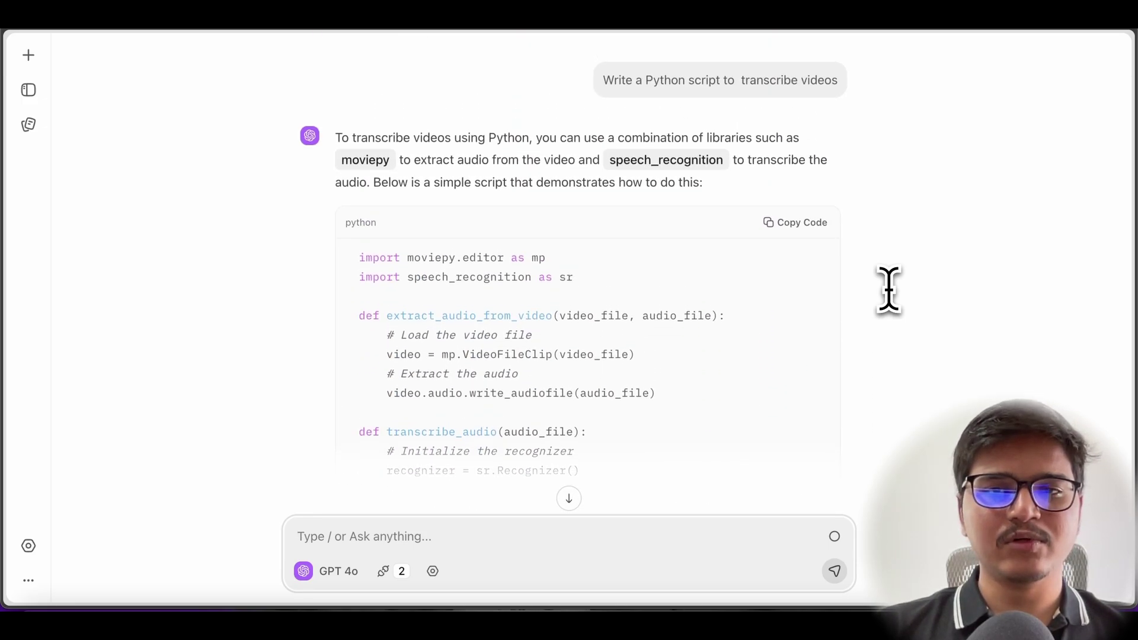
scroll(709, 295, up, 1)
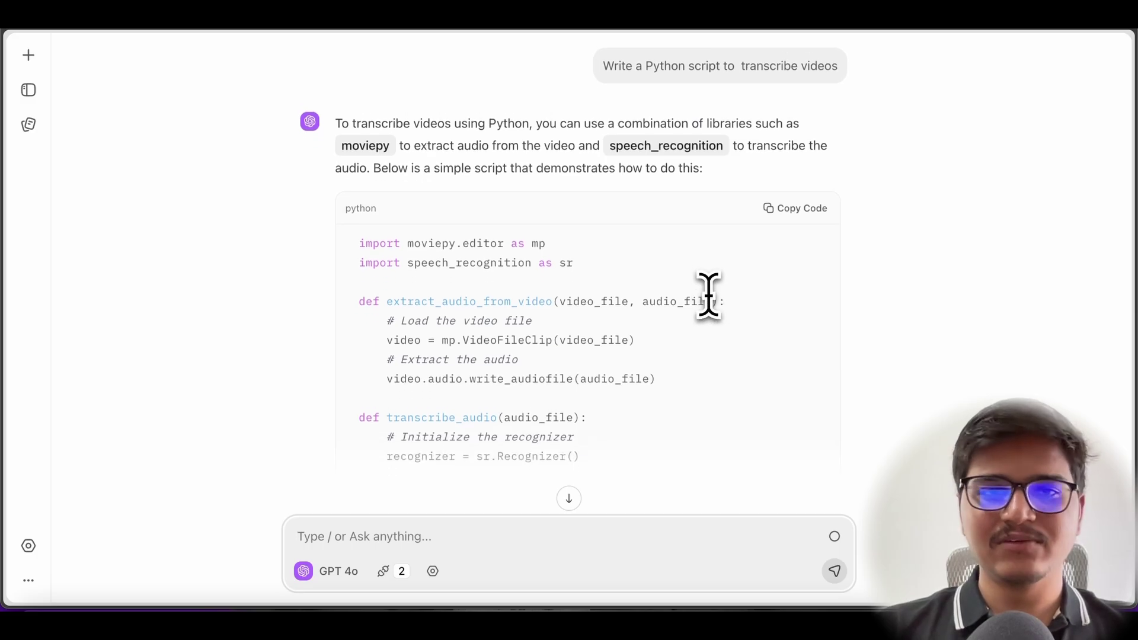
click(795, 208)
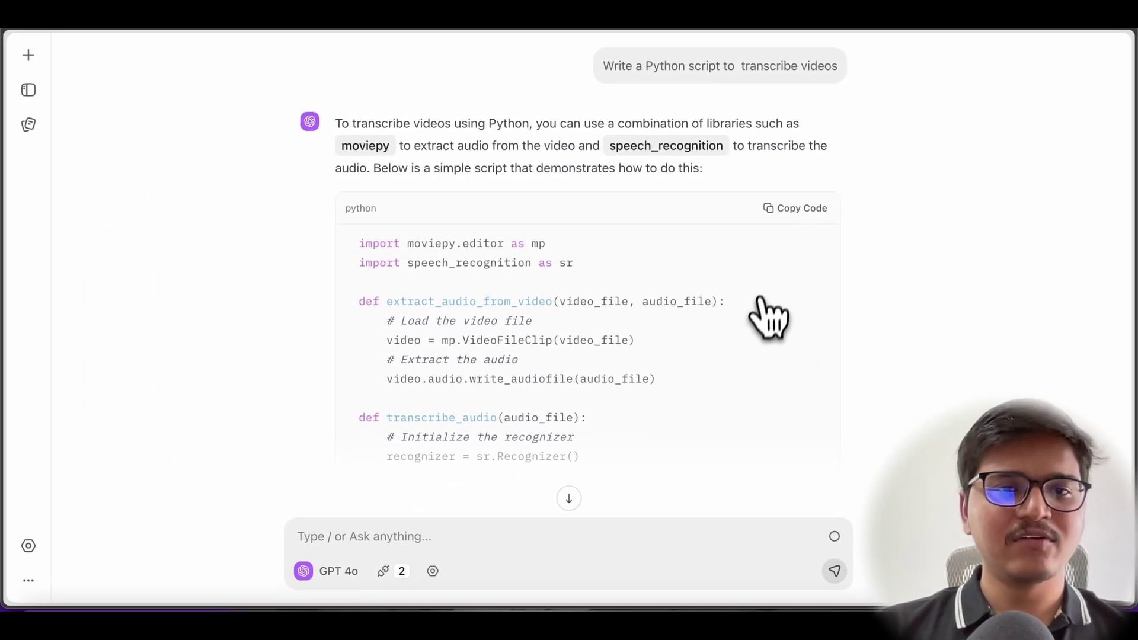
scroll(762, 318, down, 10)
scroll(765, 329, down, 2)
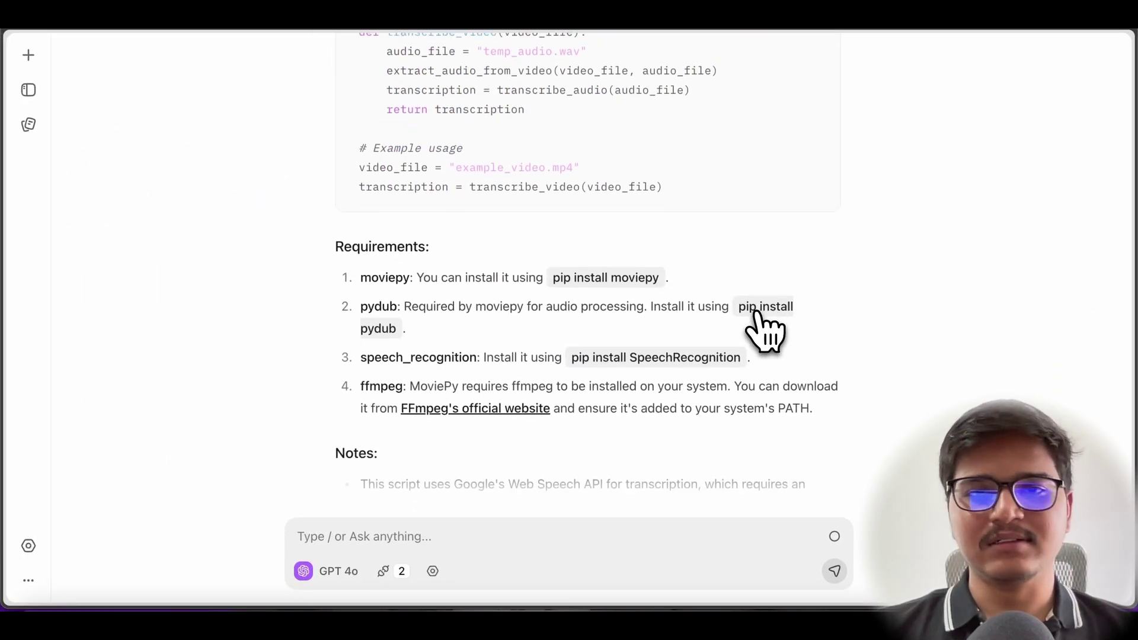
scroll(759, 317, down, 3)
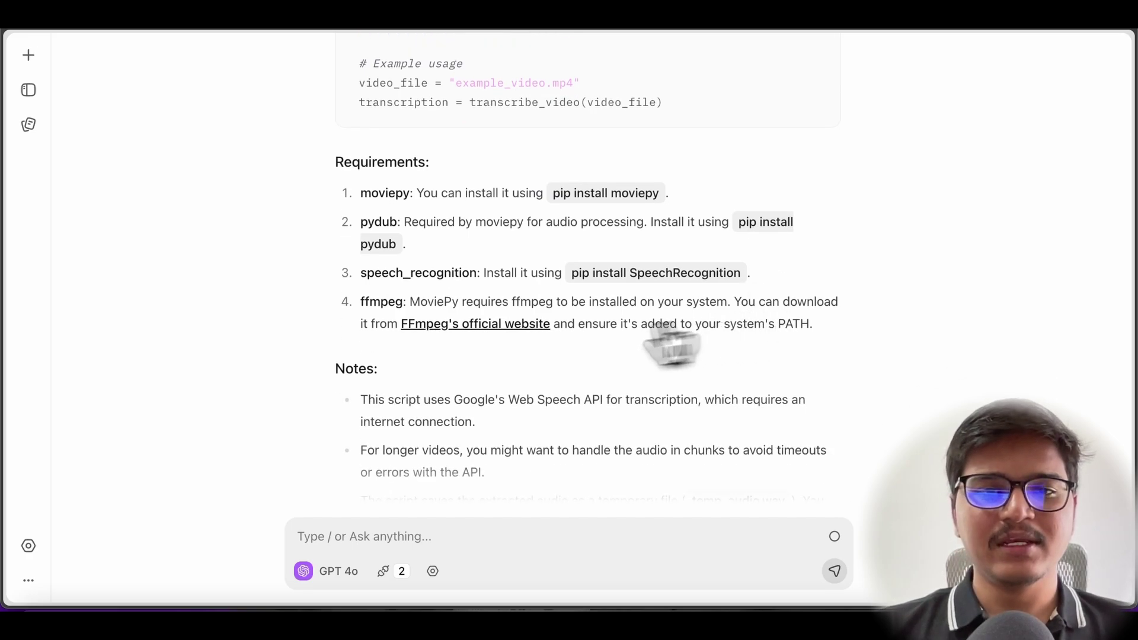
mouse_move(481, 323)
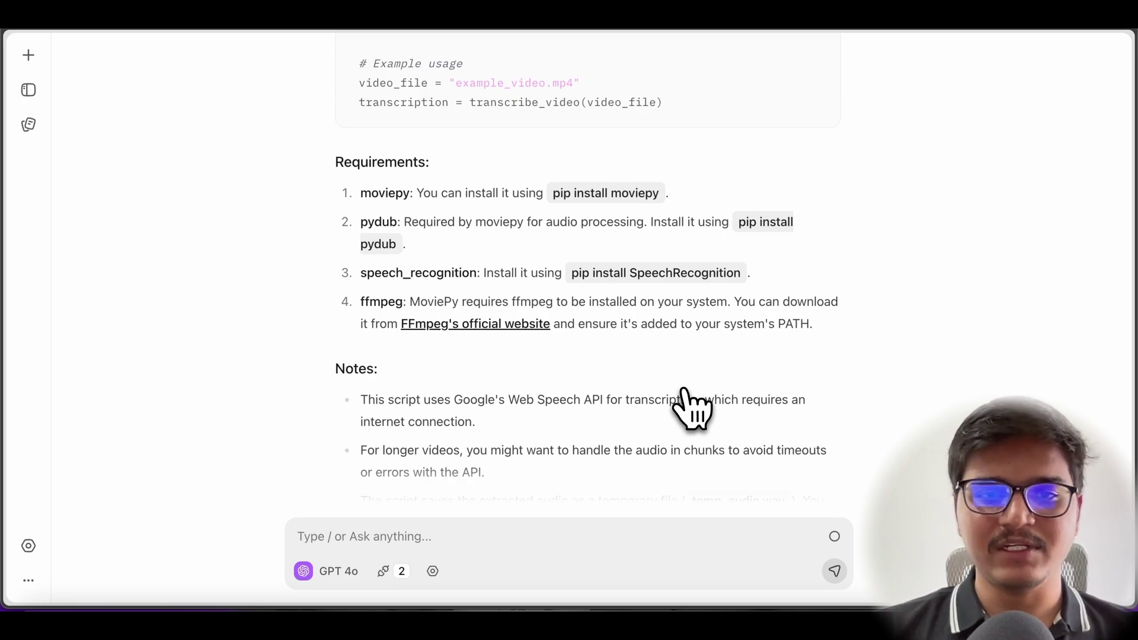
- Copy GPT 4o's entire answer with the copy icon below the response
scroll(688, 403, down, 5)
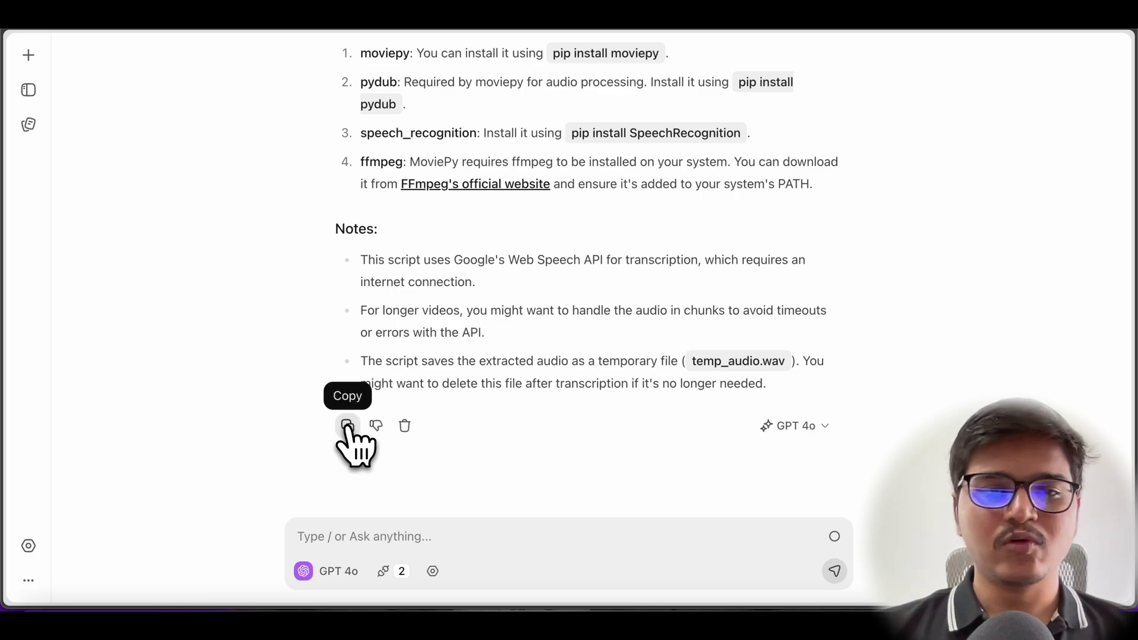
scroll(509, 305, up, 10)
scroll(508, 305, down, 10)
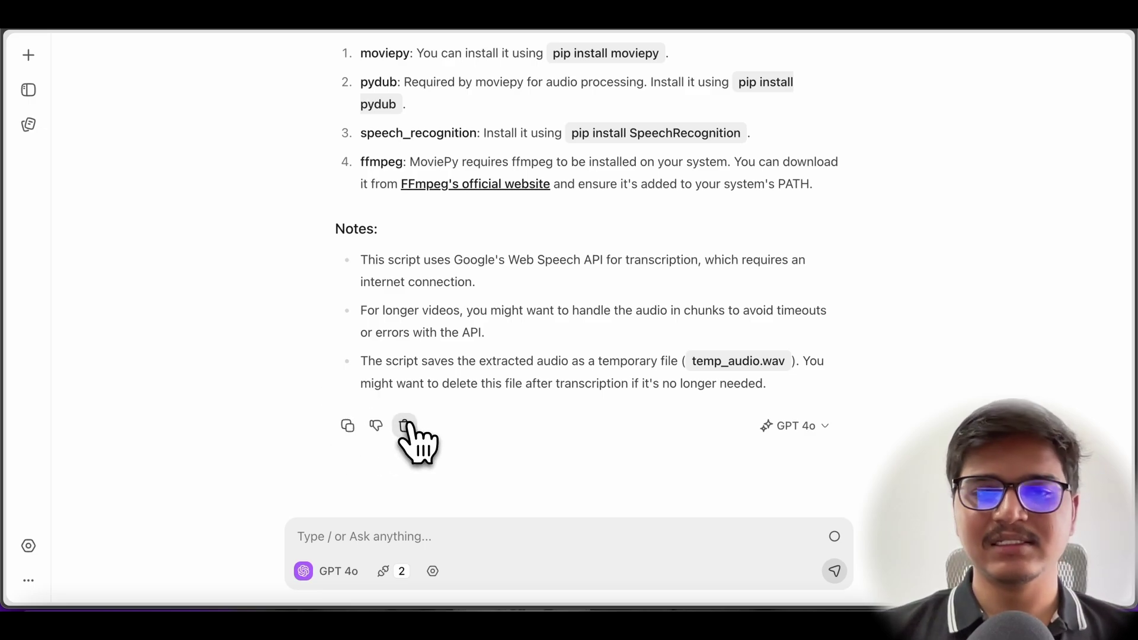
click(347, 426)
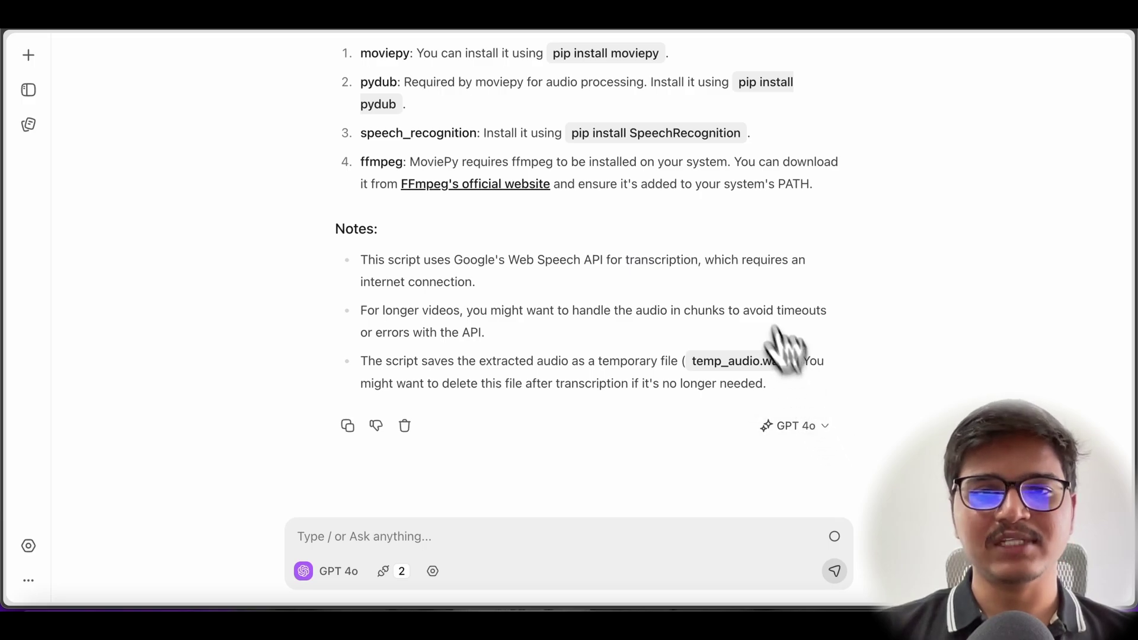
scroll(756, 291, up, 20)
scroll(756, 291, down, 20)
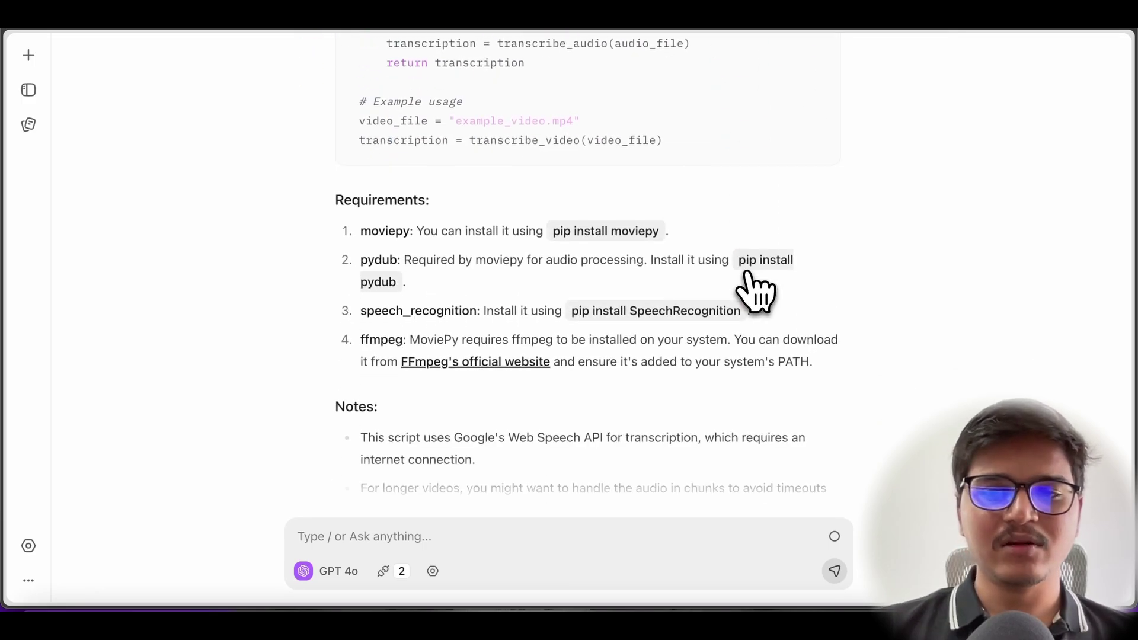
click(815, 424)
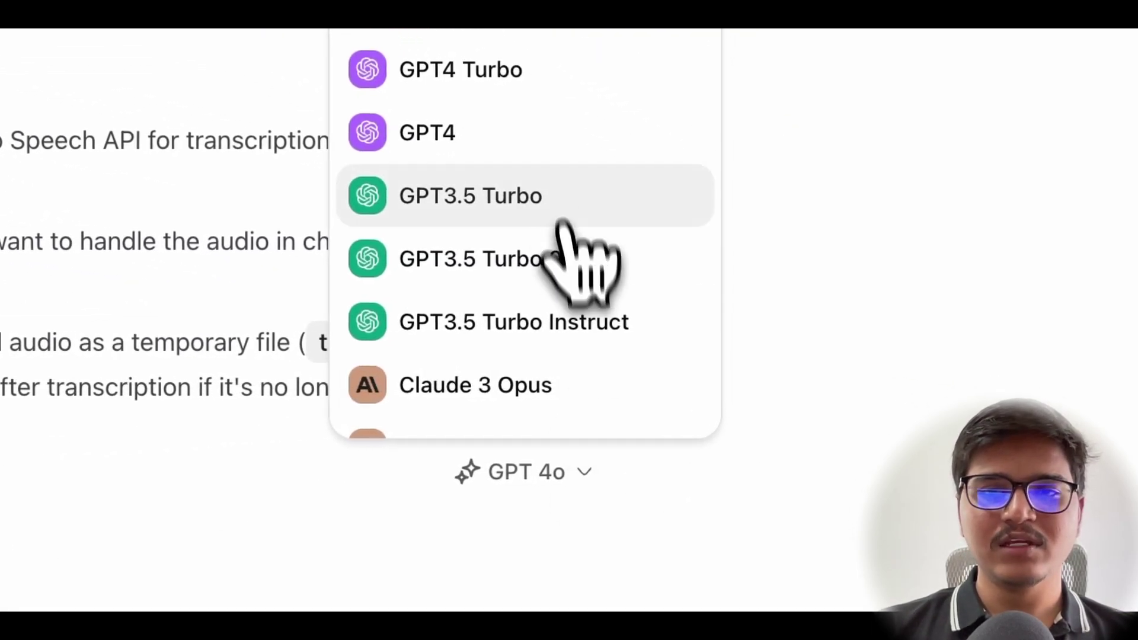
scroll(562, 201, down, 10)
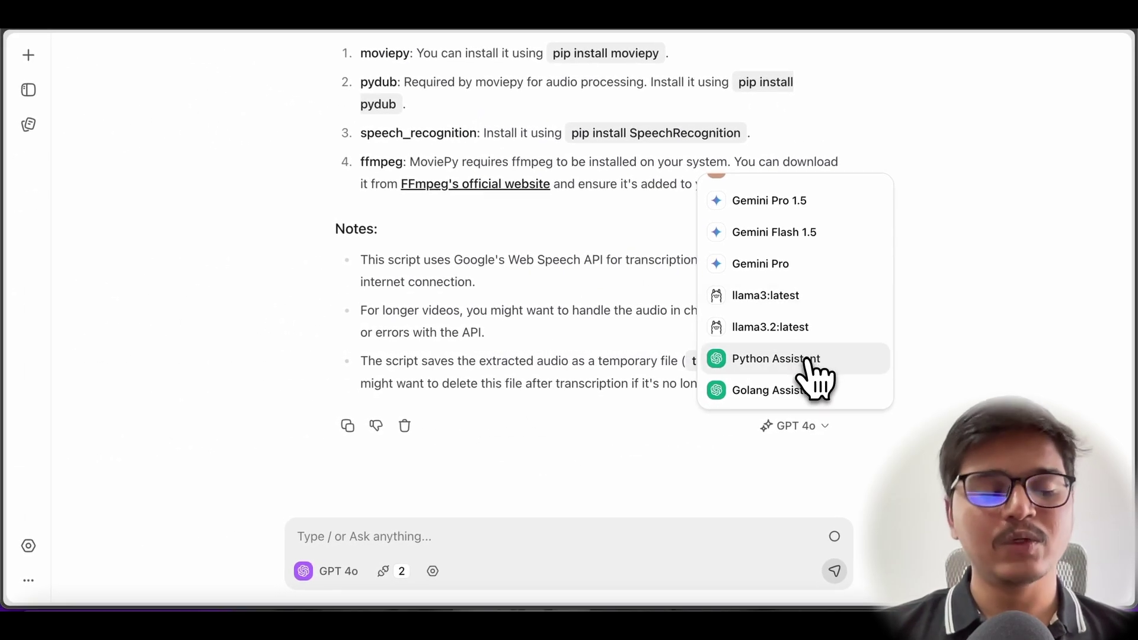
scroll(810, 369, up, 5)
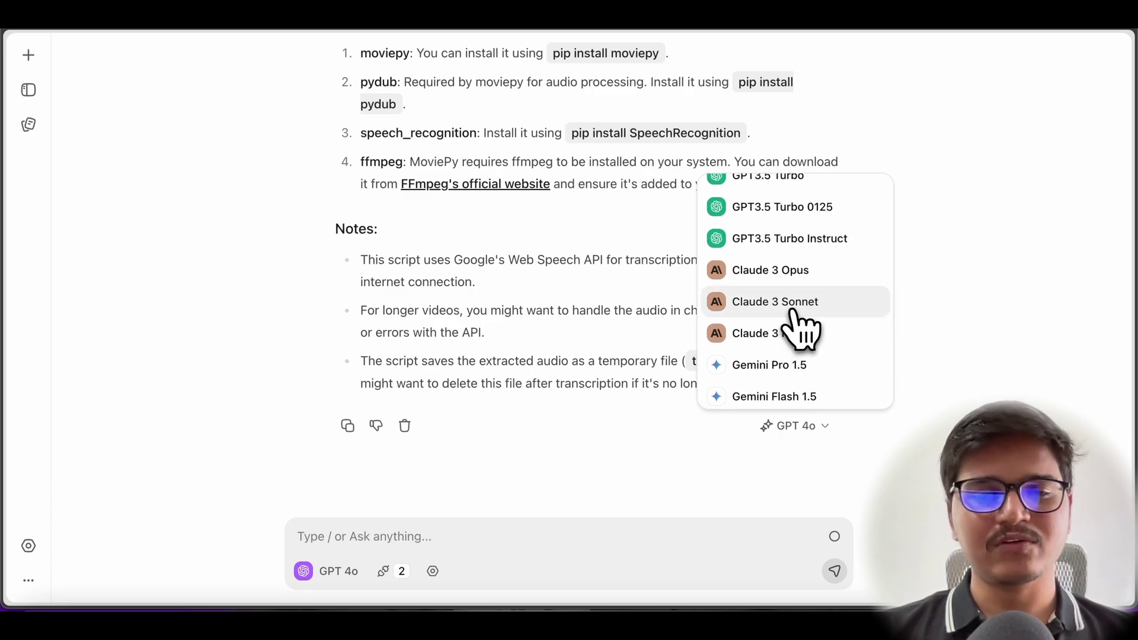
click(794, 305)
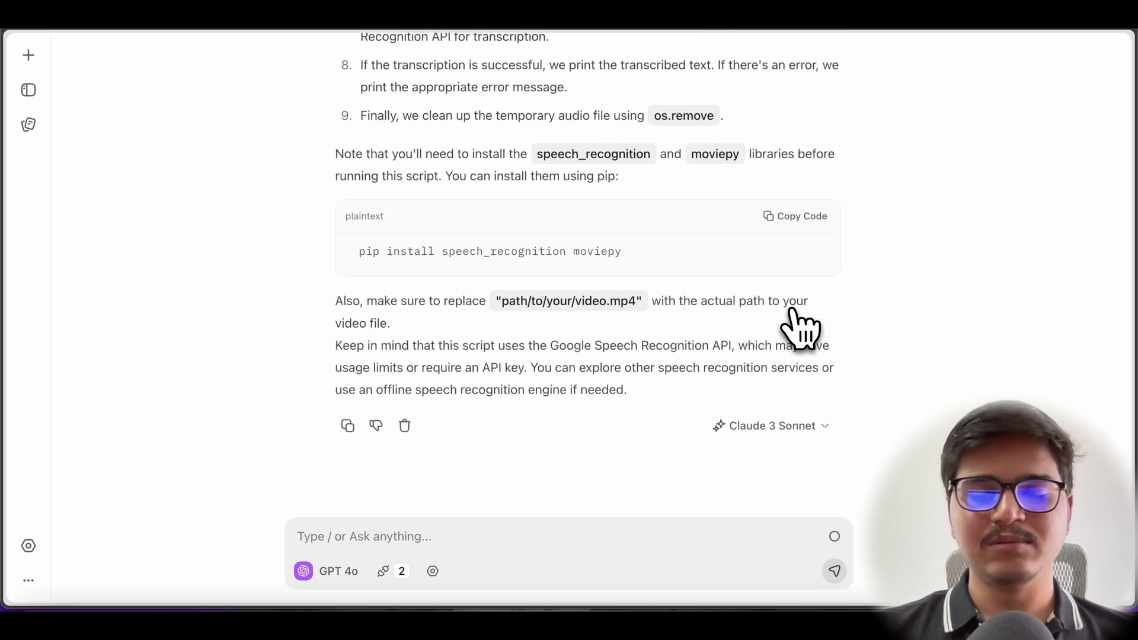
scroll(794, 310, up, 15)
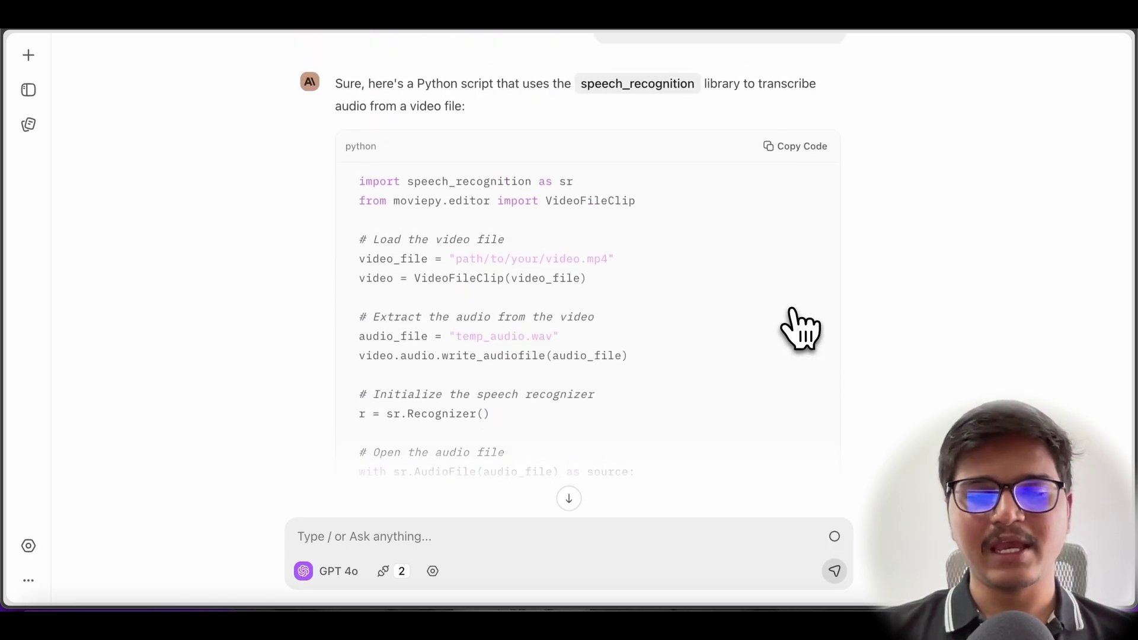
scroll(794, 310, up, 2)
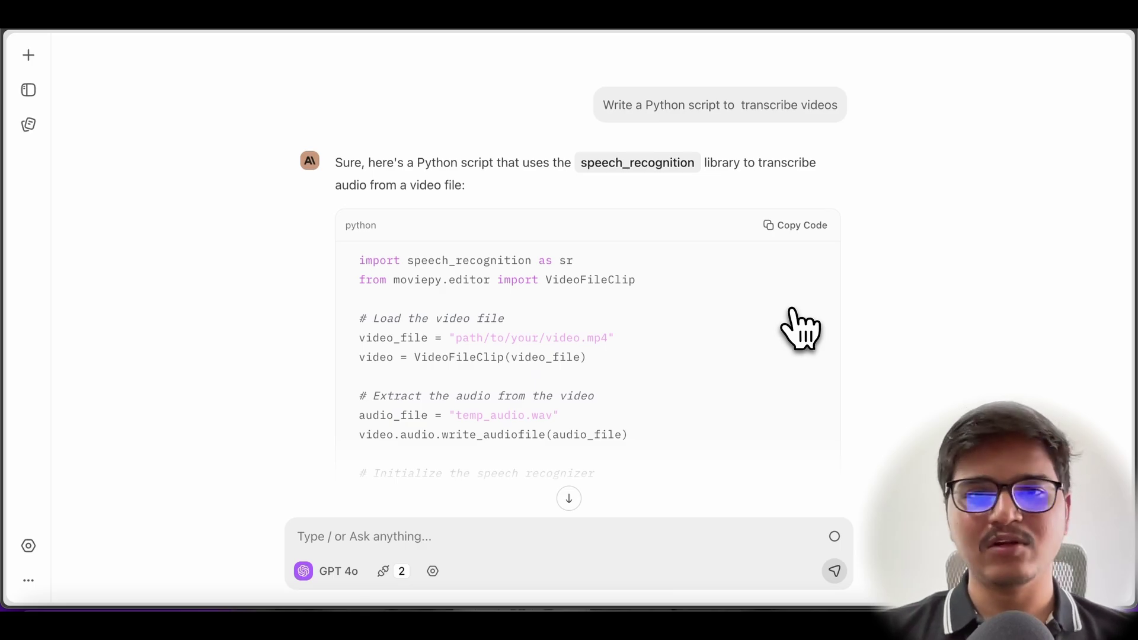
scroll(794, 310, down, 15)
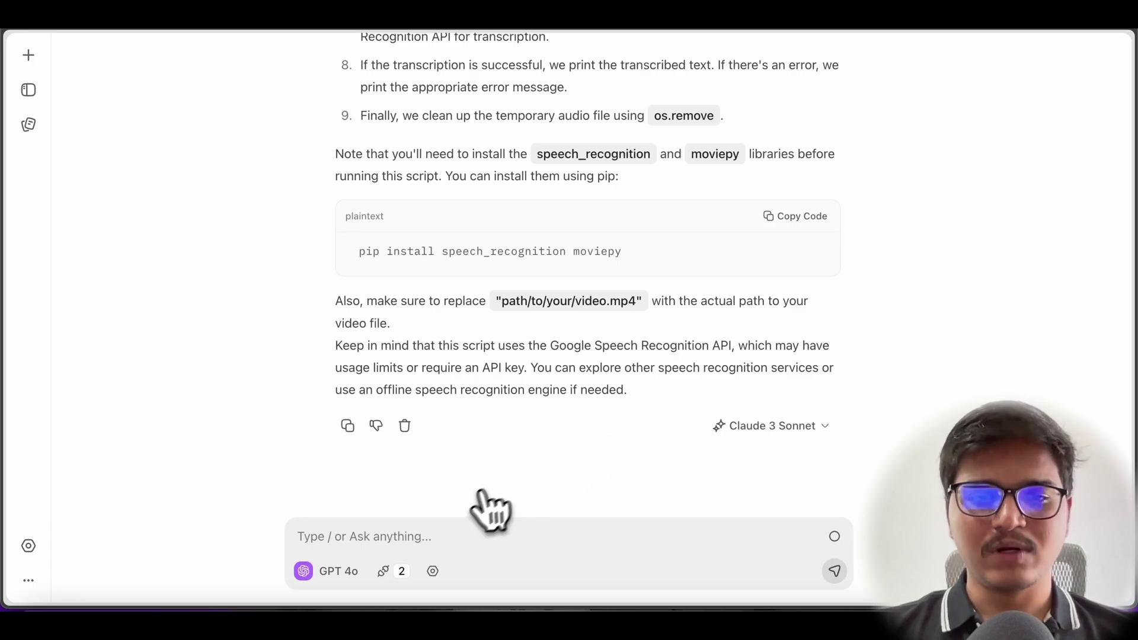
click(391, 566)
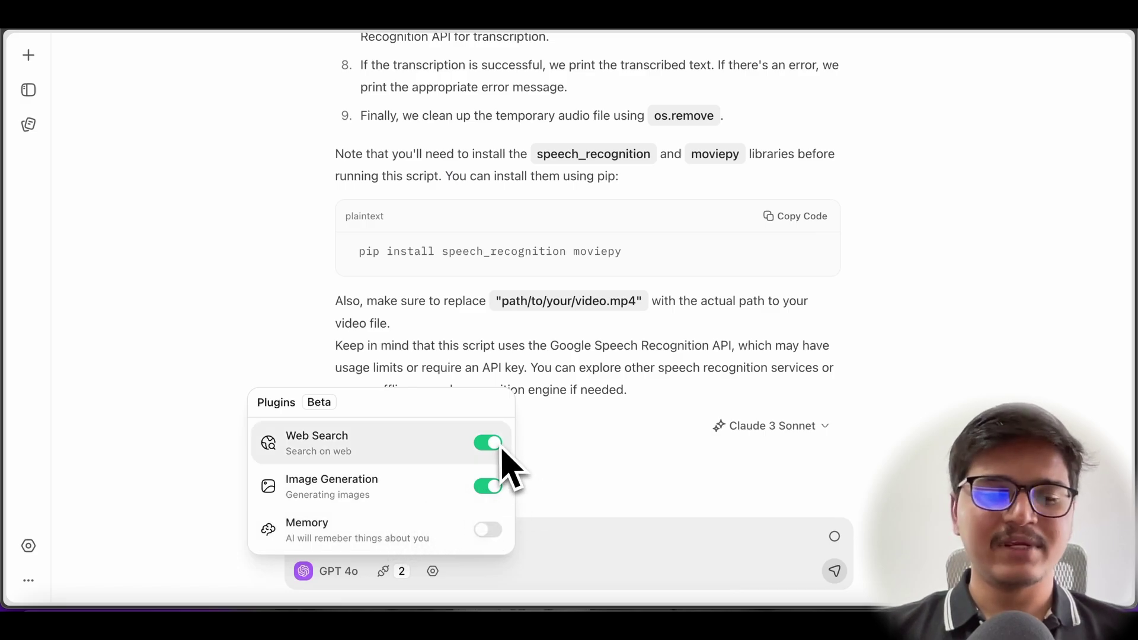
click(548, 536)
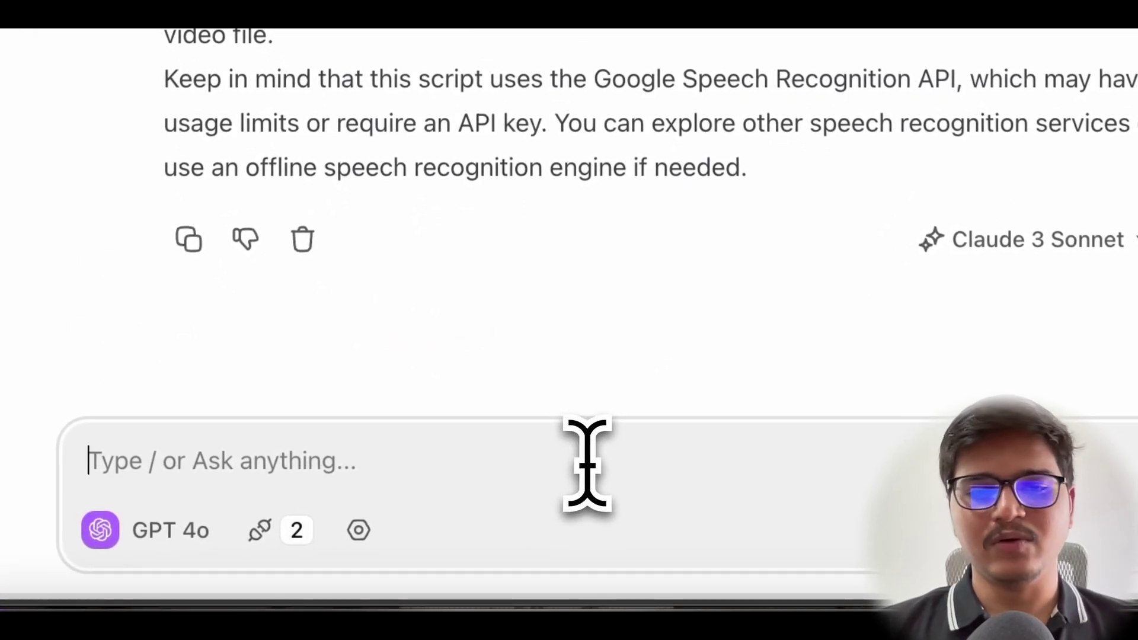
- Send GPT 4o the request 'generate an image of rocket in amazon forest'
text(generate )
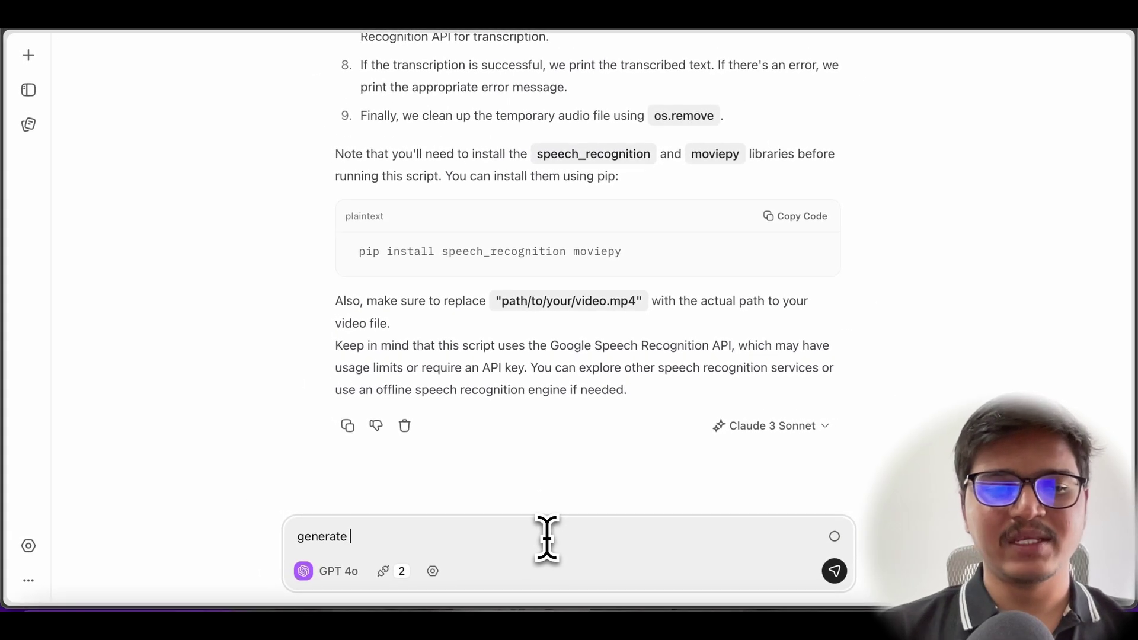
text(an imah)
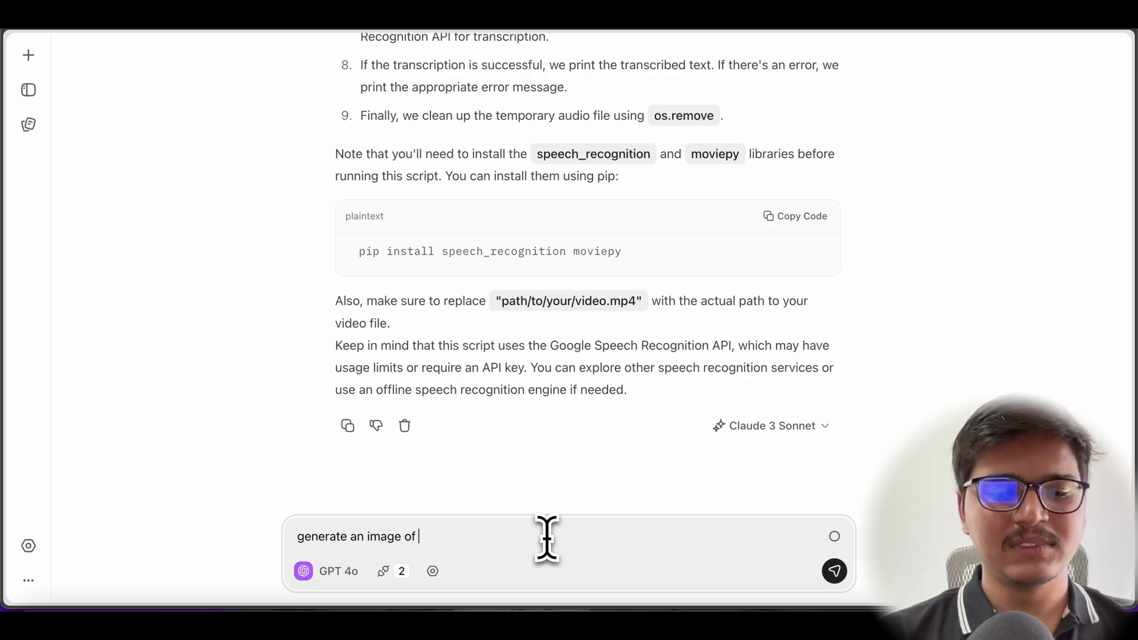
text(e of rocket in amazon)
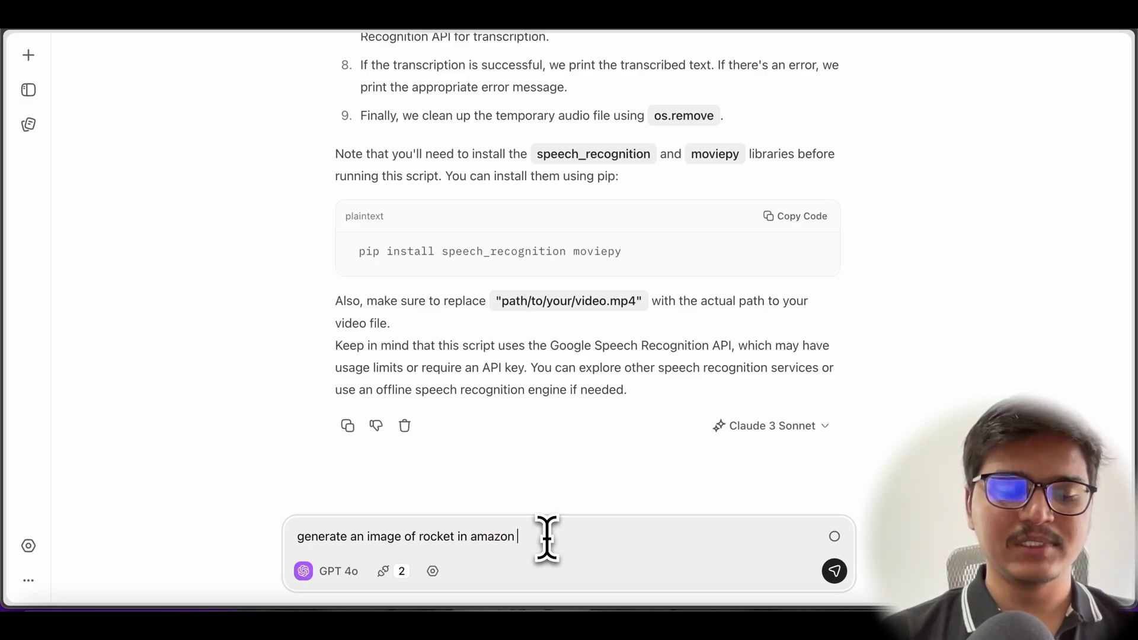
text(forest)
key(Return)
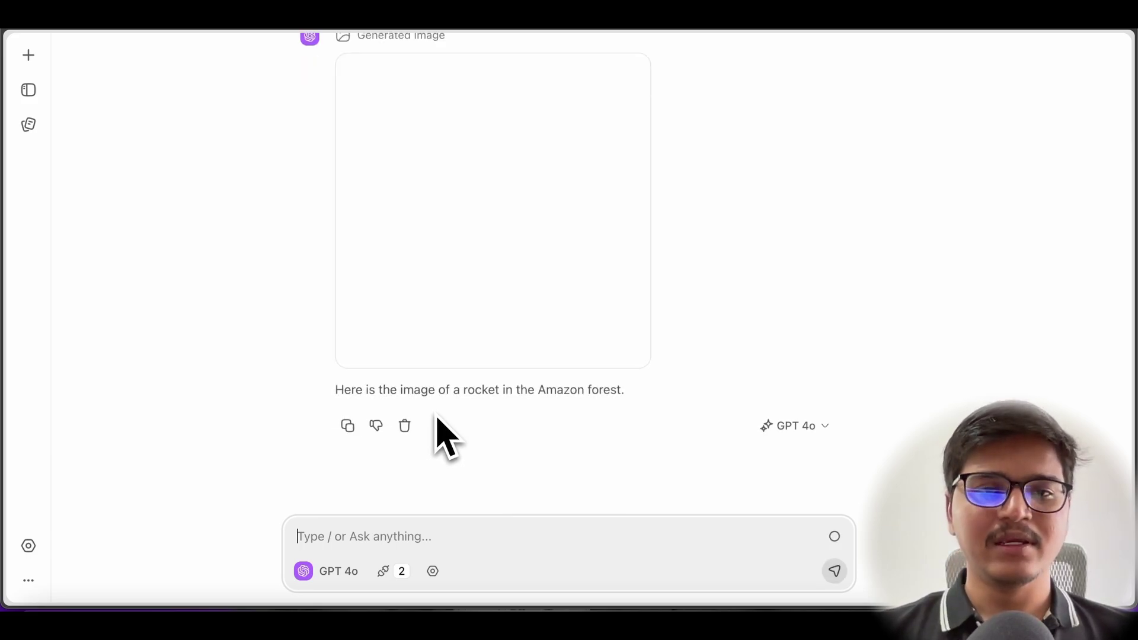
- View the loaded image of the vine-covered rocket in the forest, then return to the chat input
scroll(614, 362, up, 3)
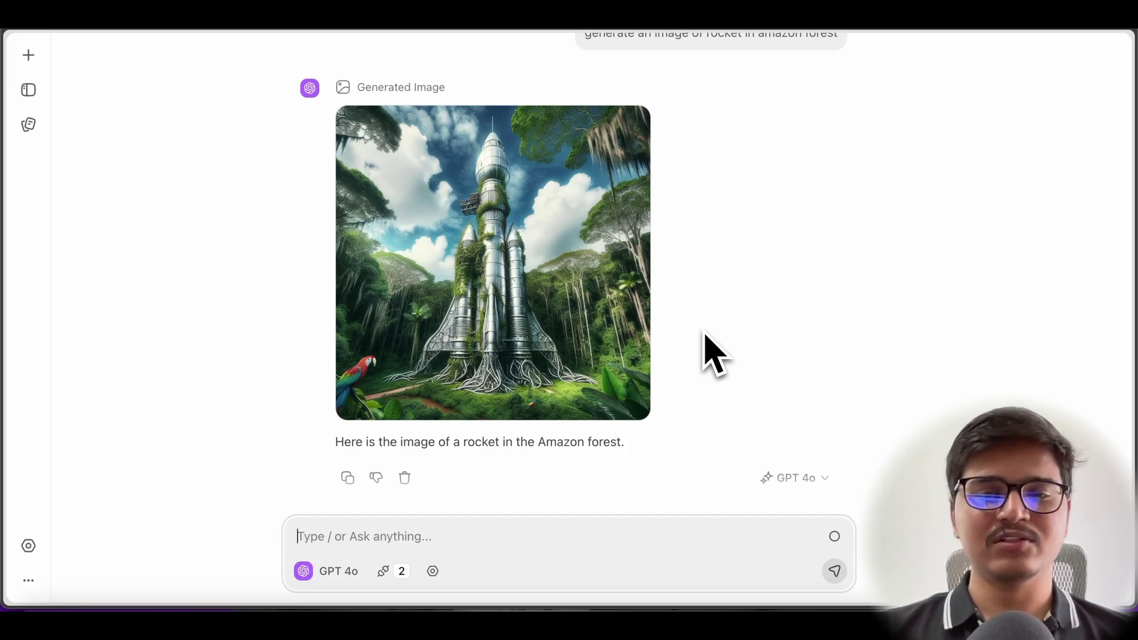
scroll(704, 338, down, 2)
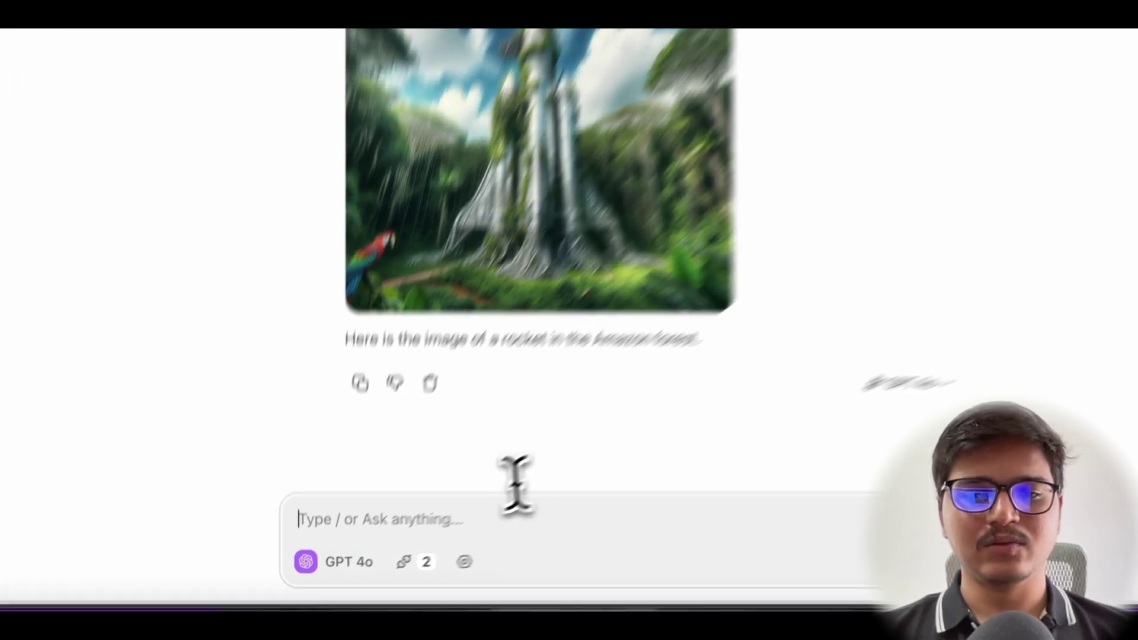
click(557, 480)
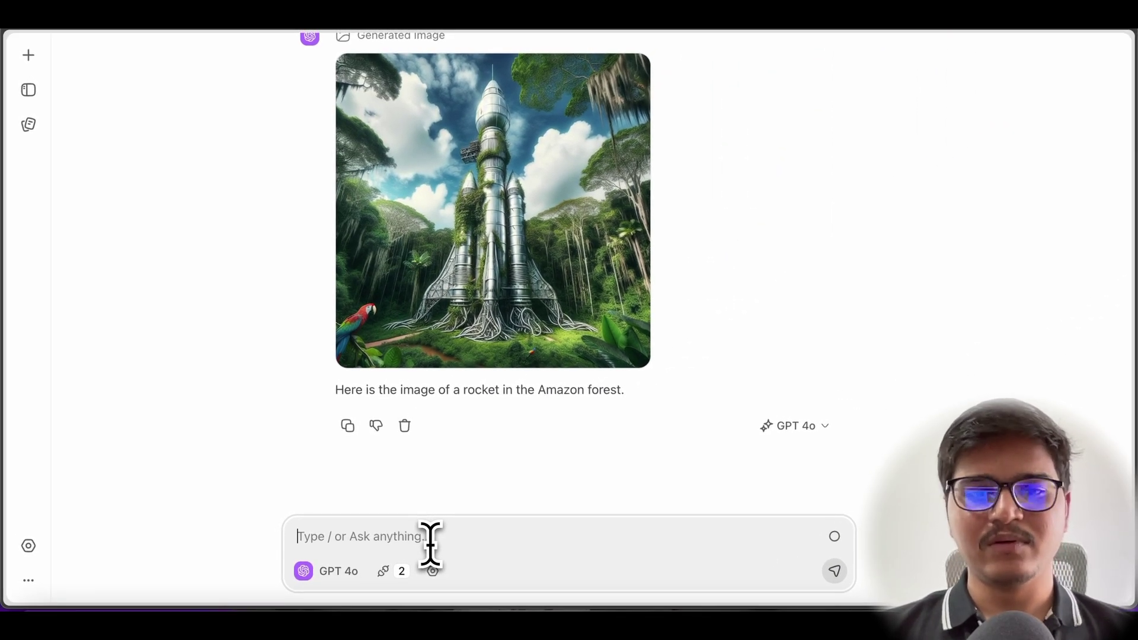
- Ask 'what is latest quantum computing breakthrough from google?' and select 'Willow' in the answer
text(what is latest)
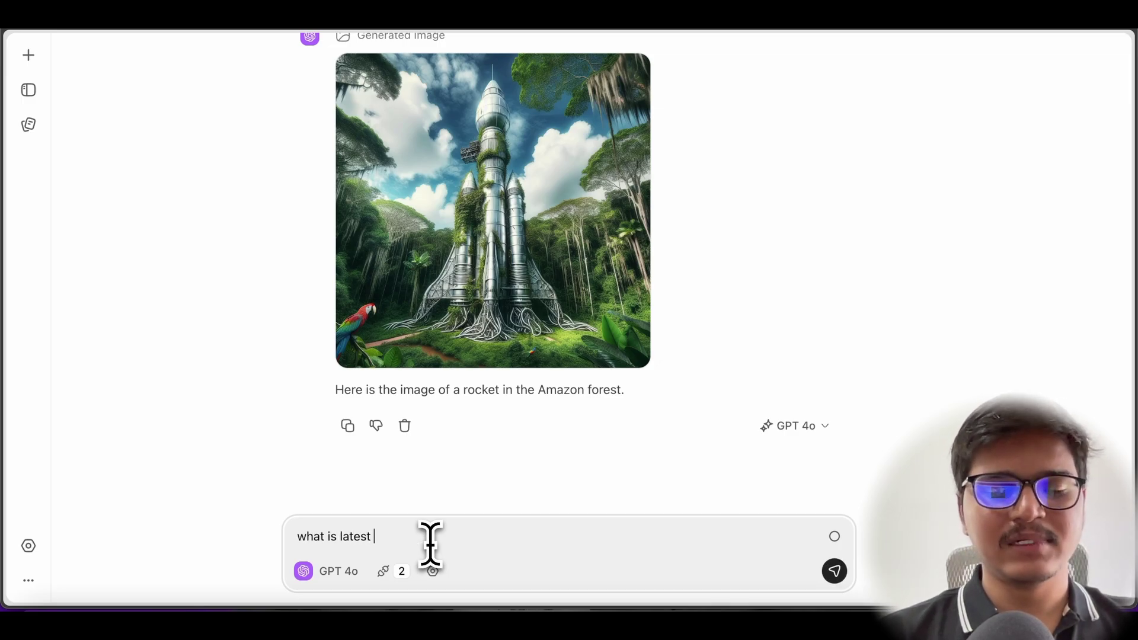
text( quantum computing br)
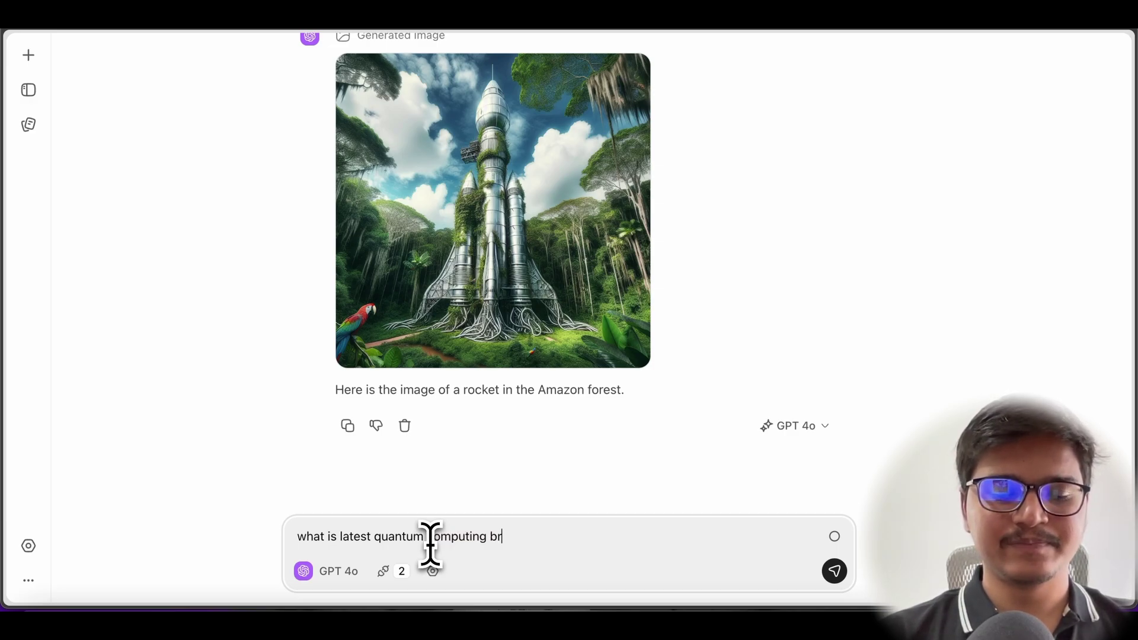
text(eakthrough)
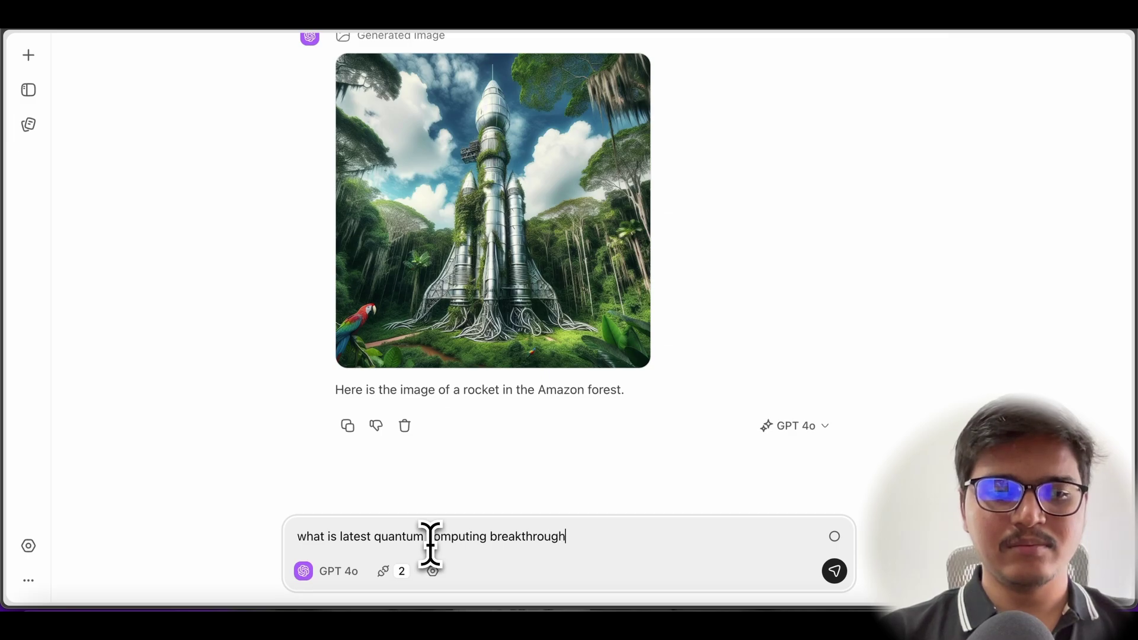
text( from goog)
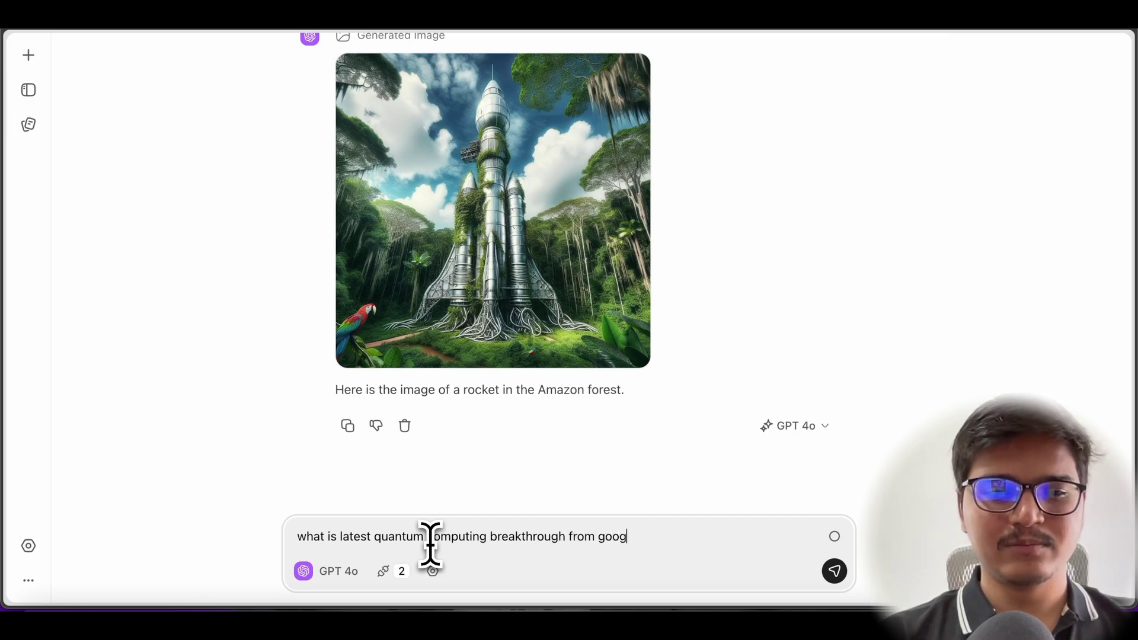
text(le?)
key(Return)
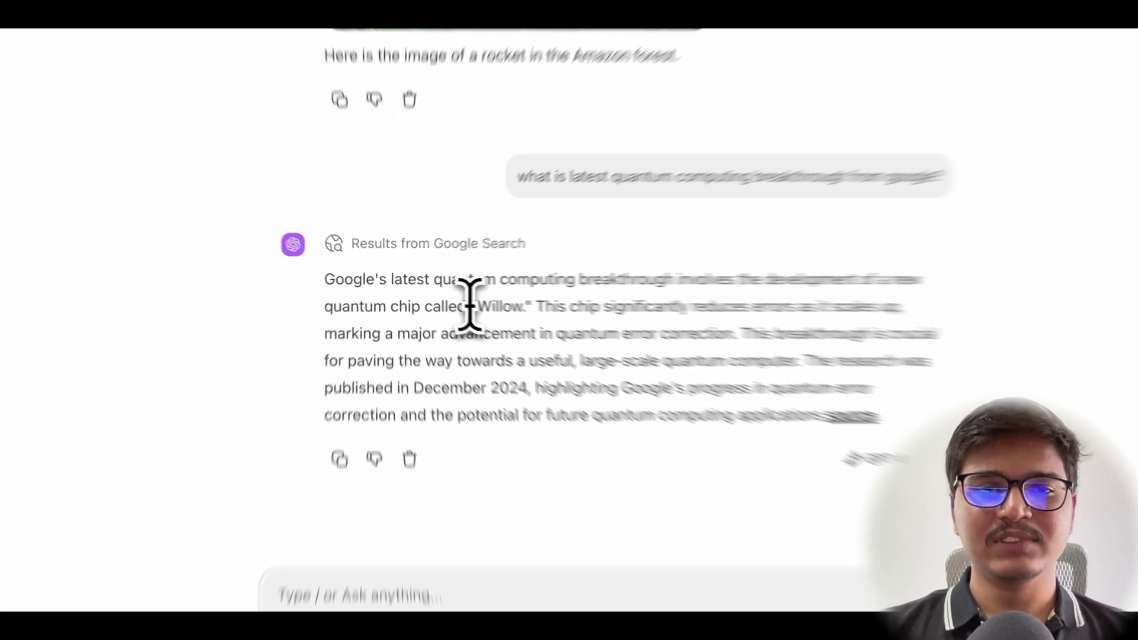
drag(456, 301, 498, 303)
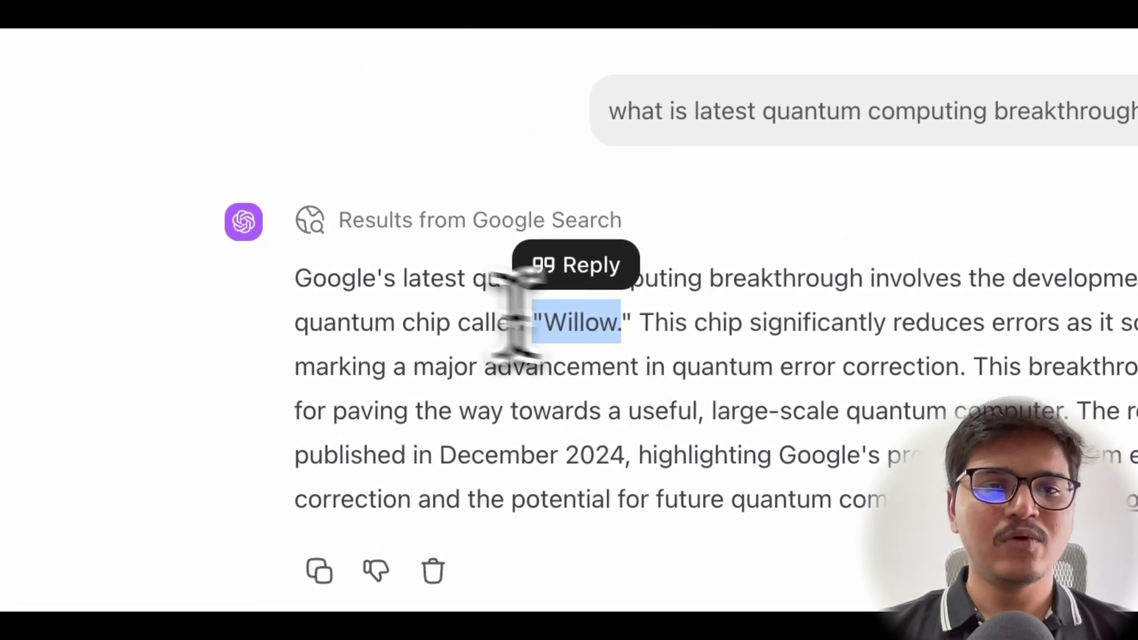
- Quote the answer's first Willow sentence and ask 'can you explain more about it?'
click(500, 314)
drag(295, 274, 641, 325)
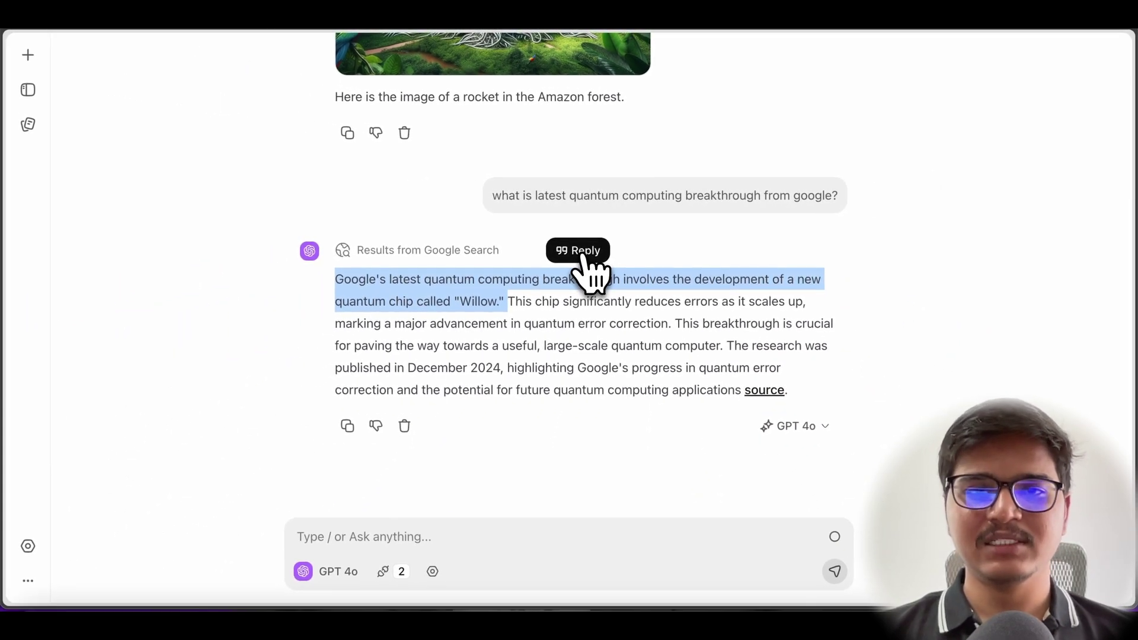
click(581, 250)
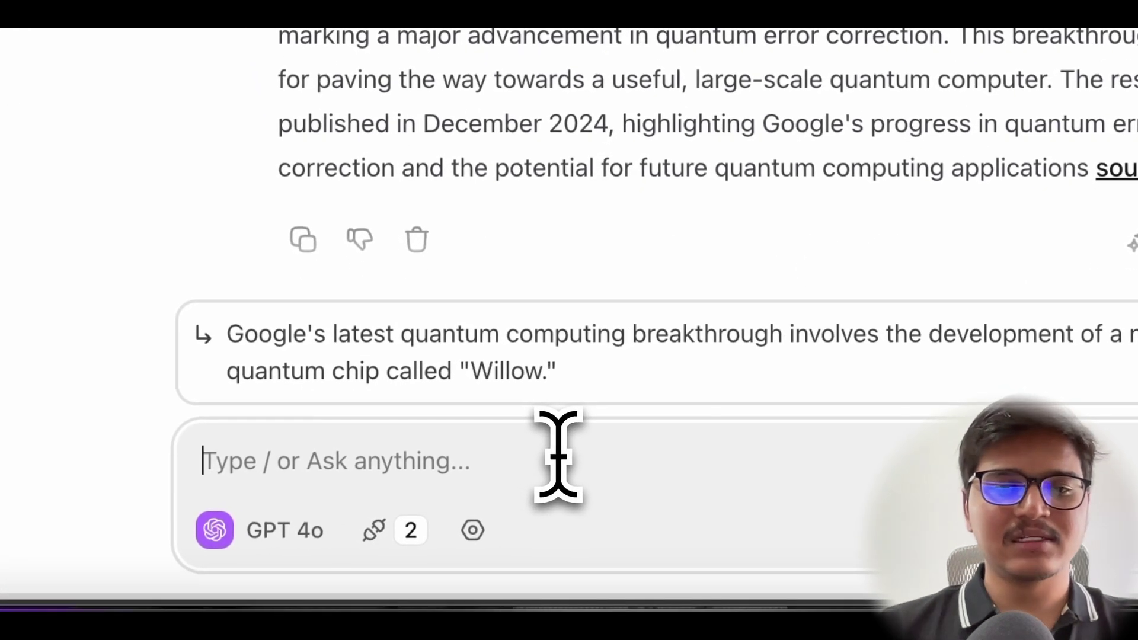
text(can )
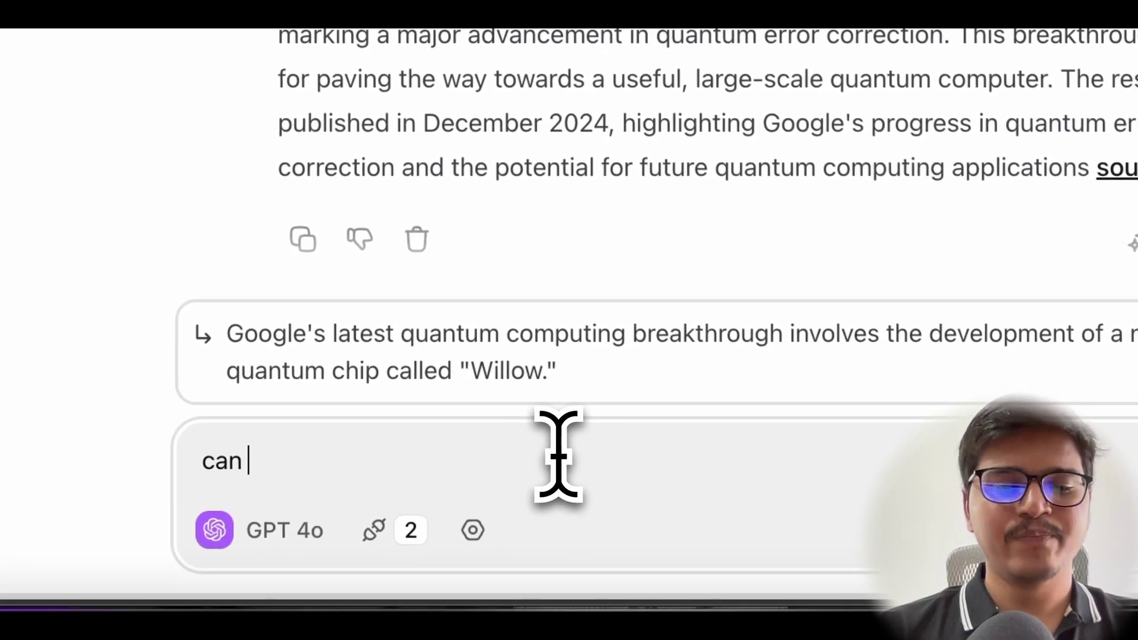
text(you explain more about it?)
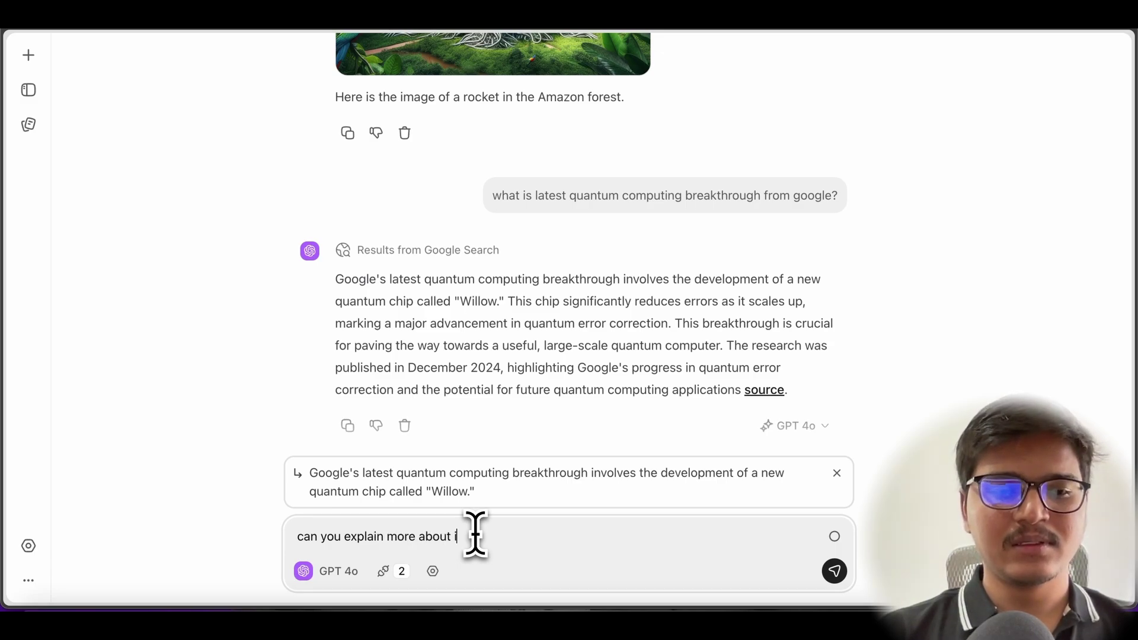
key(Return)
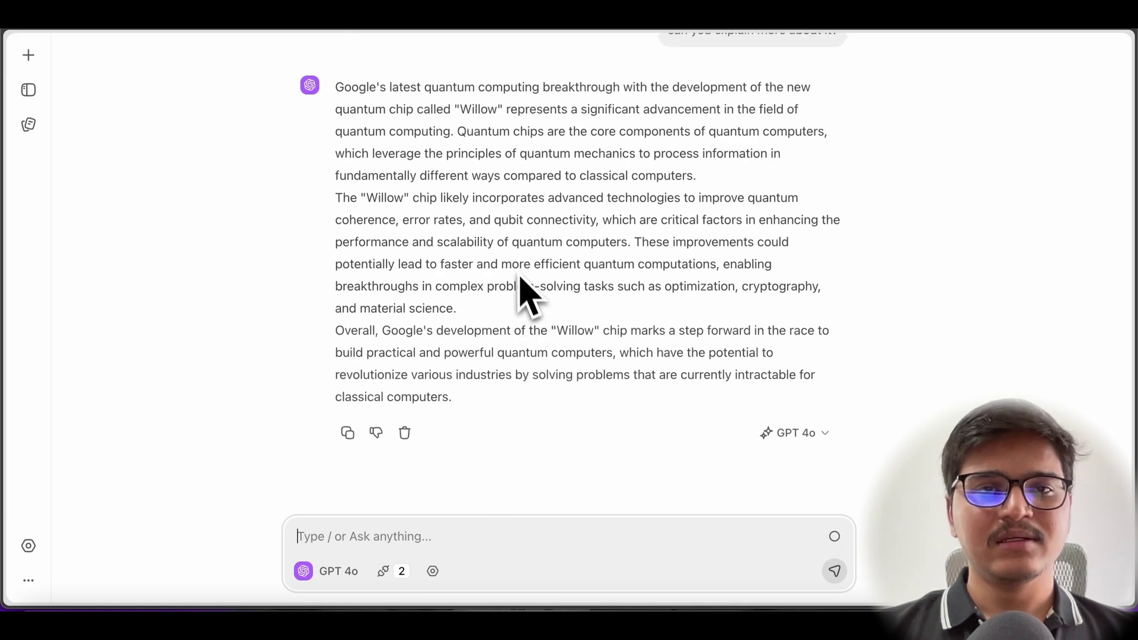
scroll(518, 269, up, 3)
scroll(518, 270, up, 1)
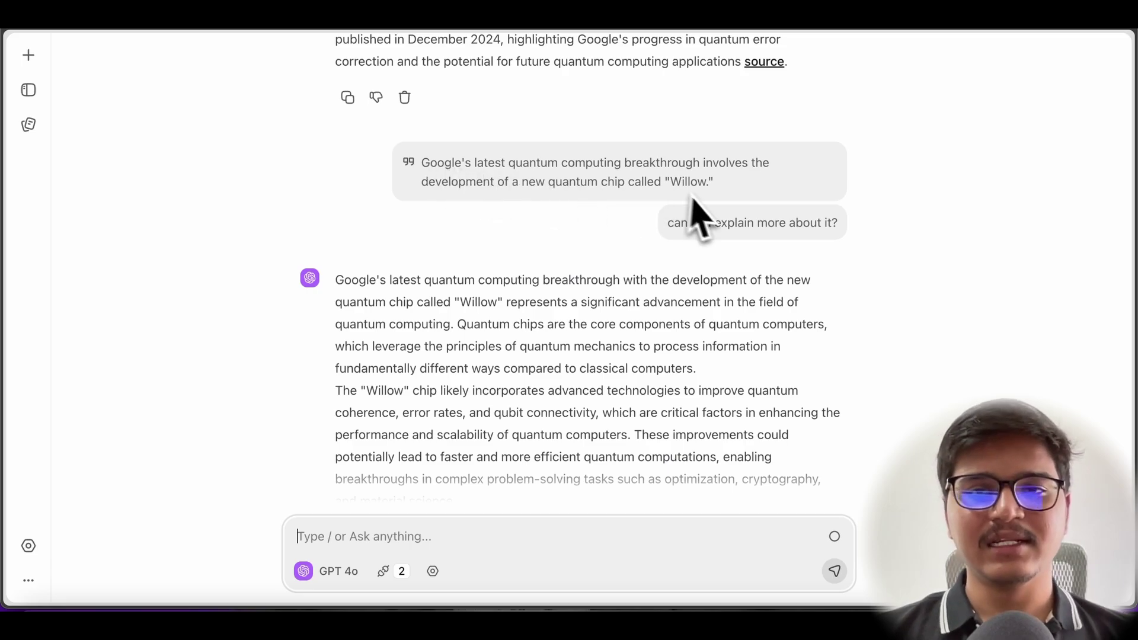
scroll(526, 317, down, 3)
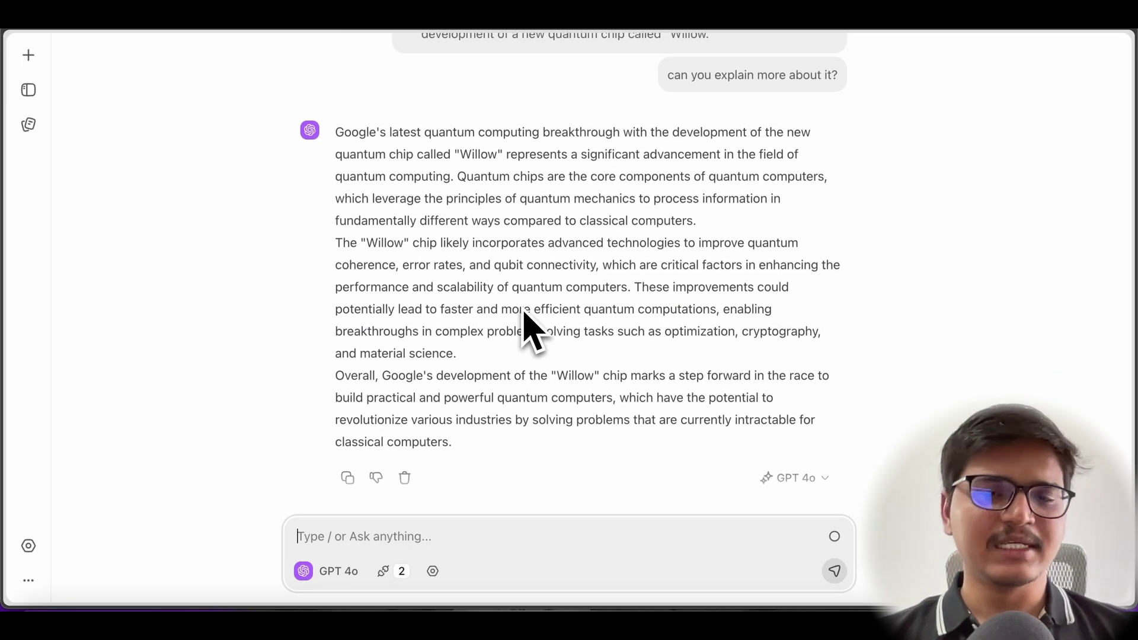
scroll(526, 317, up, 2)
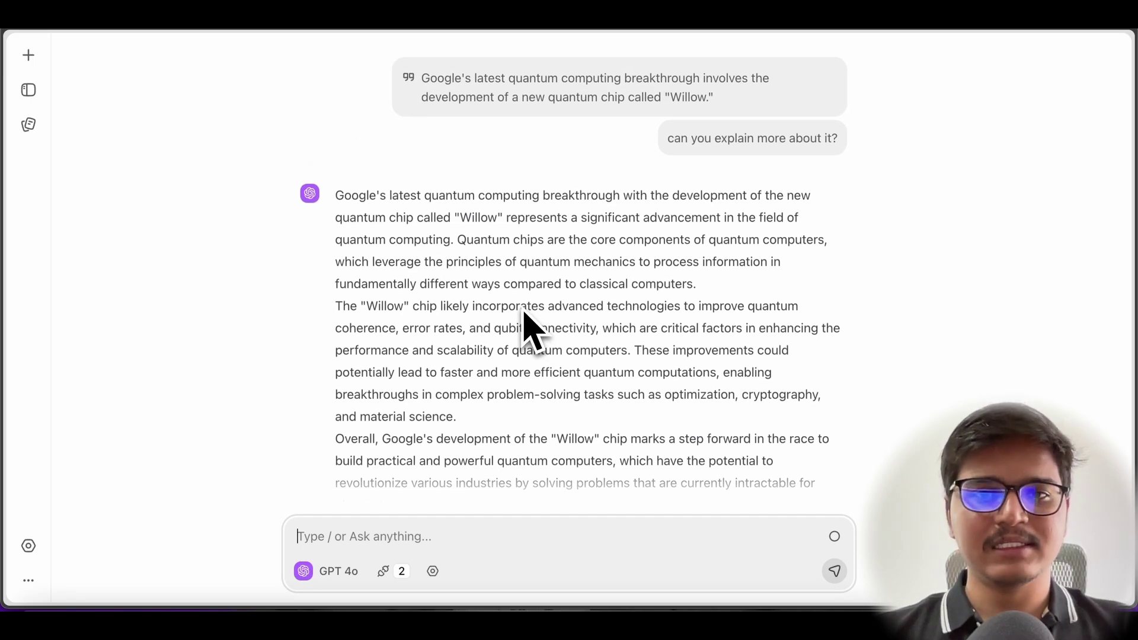
scroll(525, 317, up, 5)
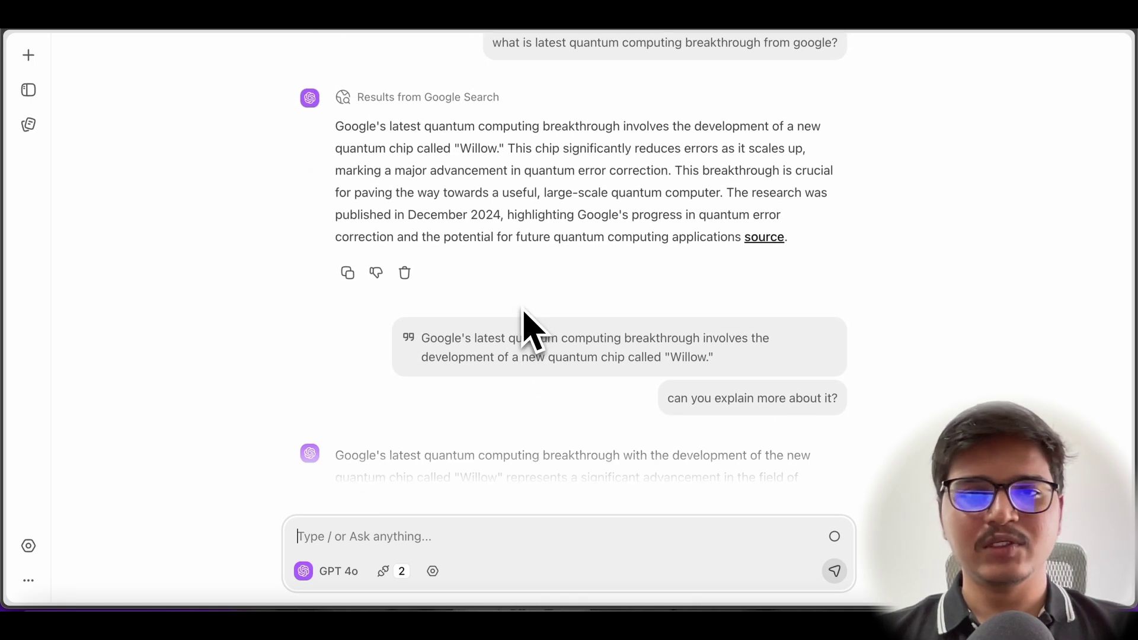
scroll(524, 314, up, 6)
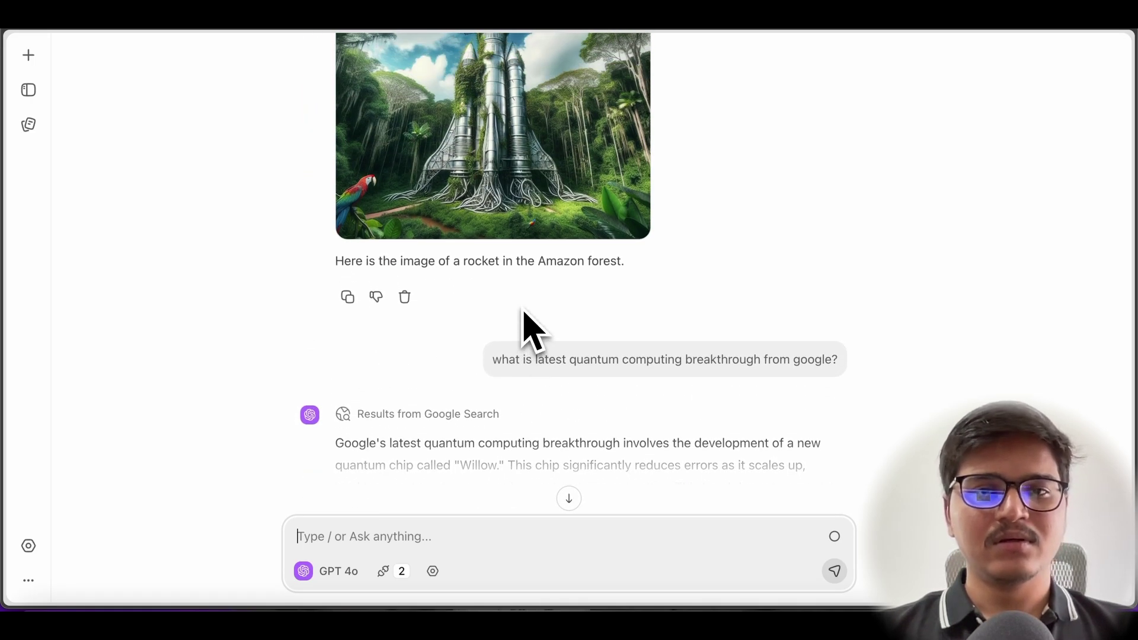
scroll(524, 314, up, 8)
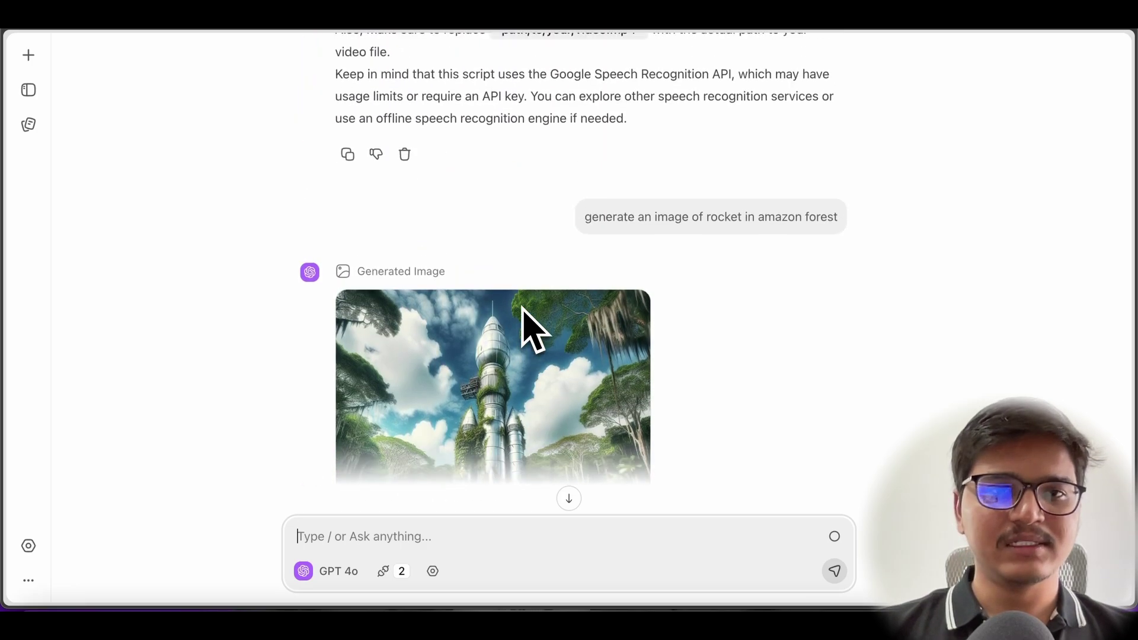
scroll(524, 313, up, 9)
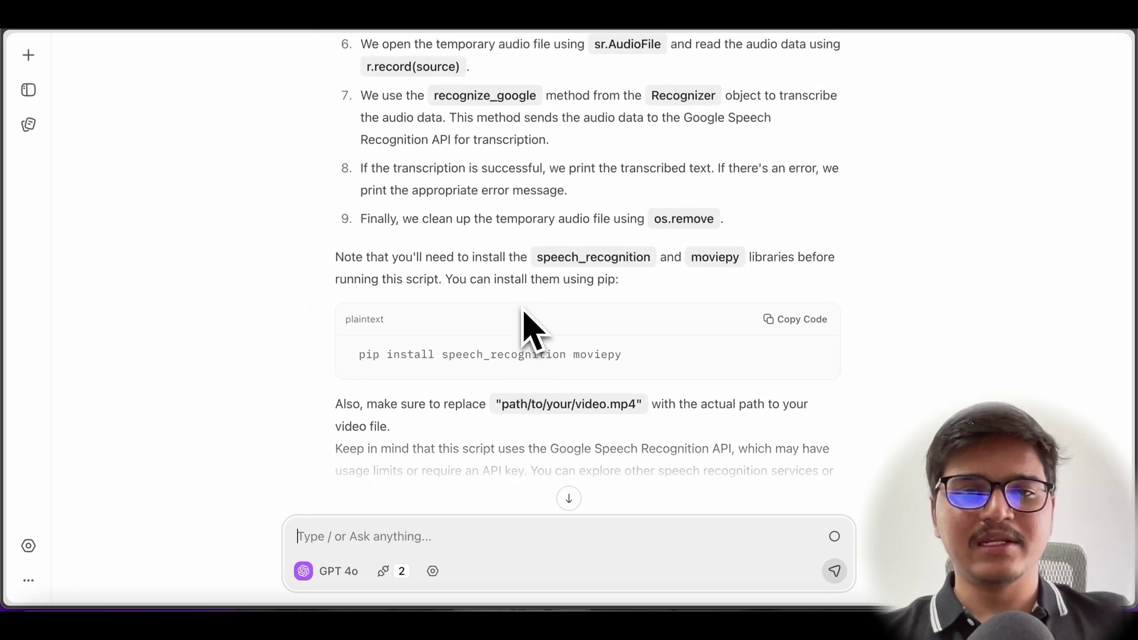
scroll(524, 314, up, 1)
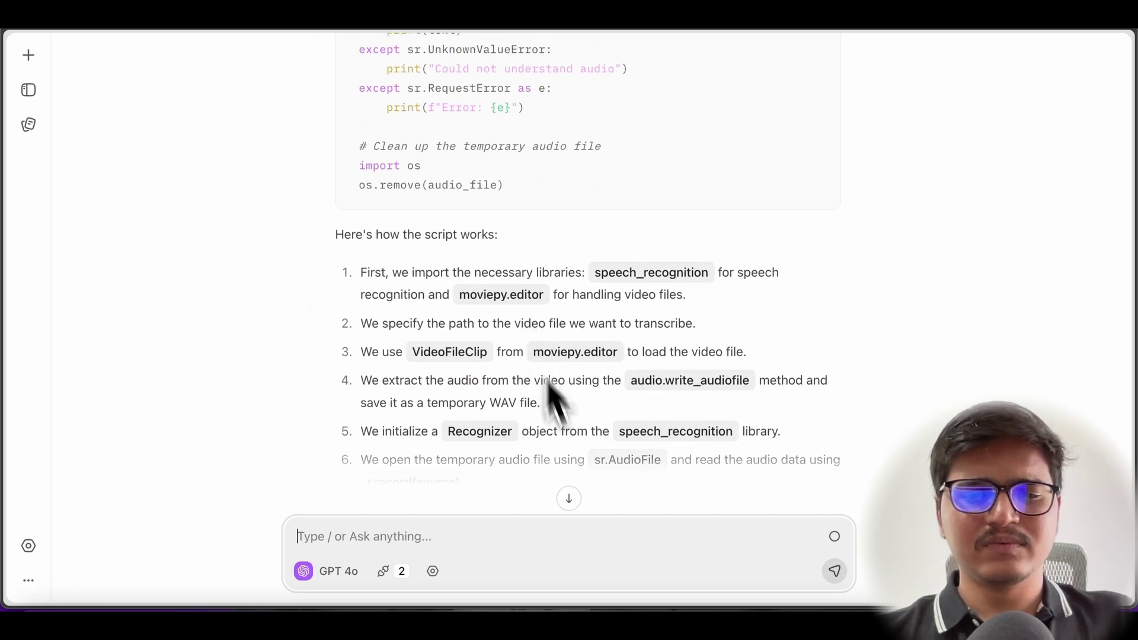
click(569, 500)
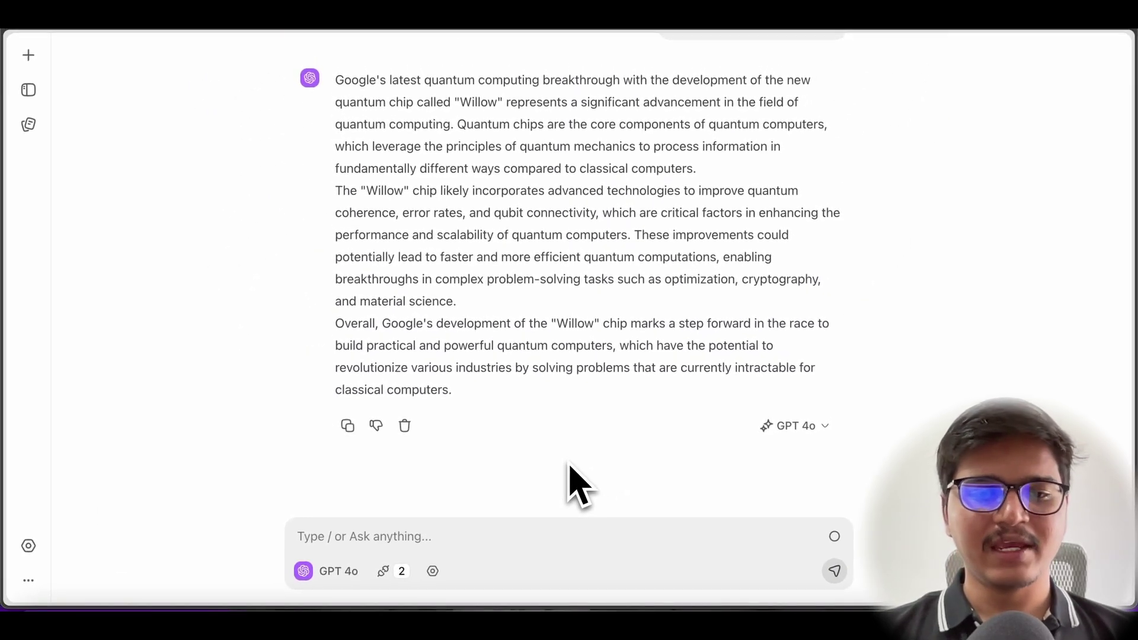
- Set GPT 4o's TopK slider to 0.9 and TopP to 0.8 in the generation settings
click(433, 571)
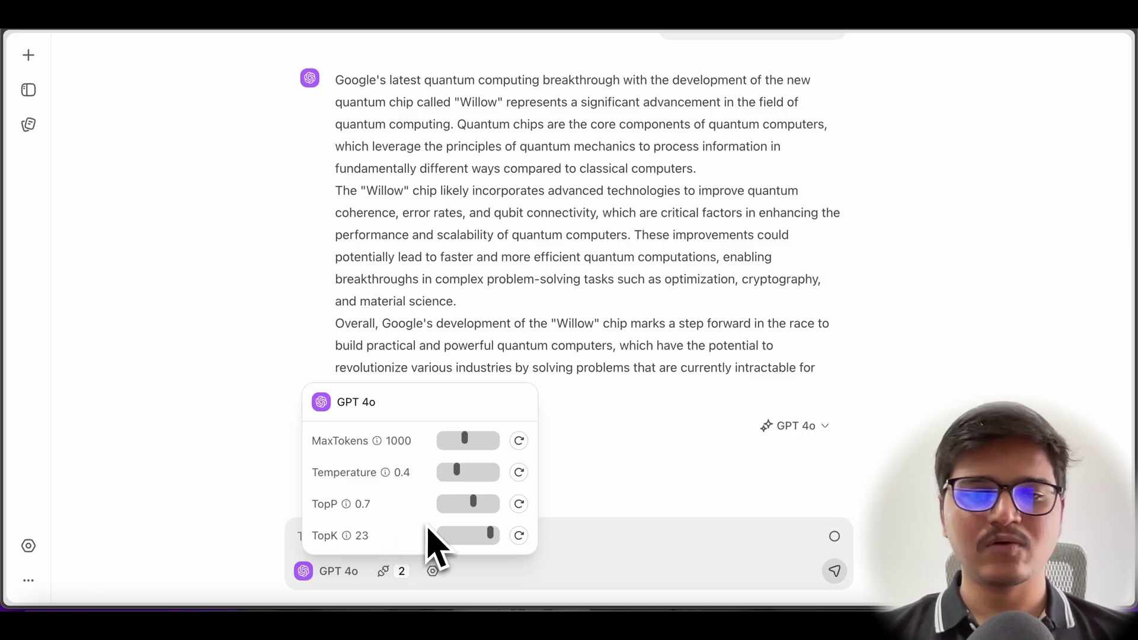
drag(495, 543, 462, 538)
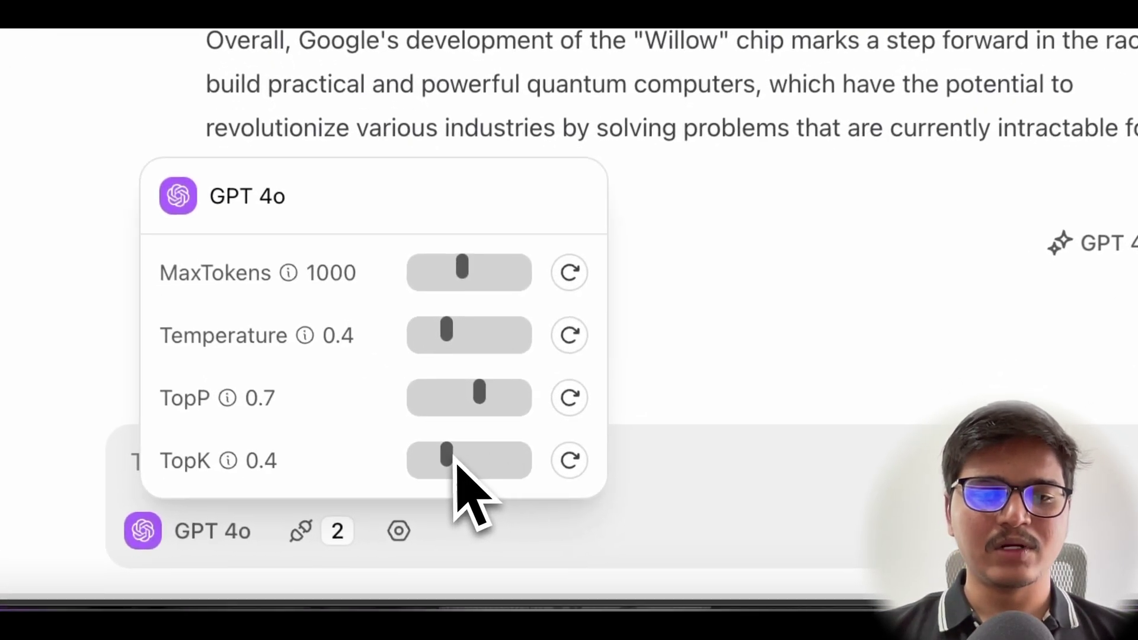
drag(445, 458, 530, 460)
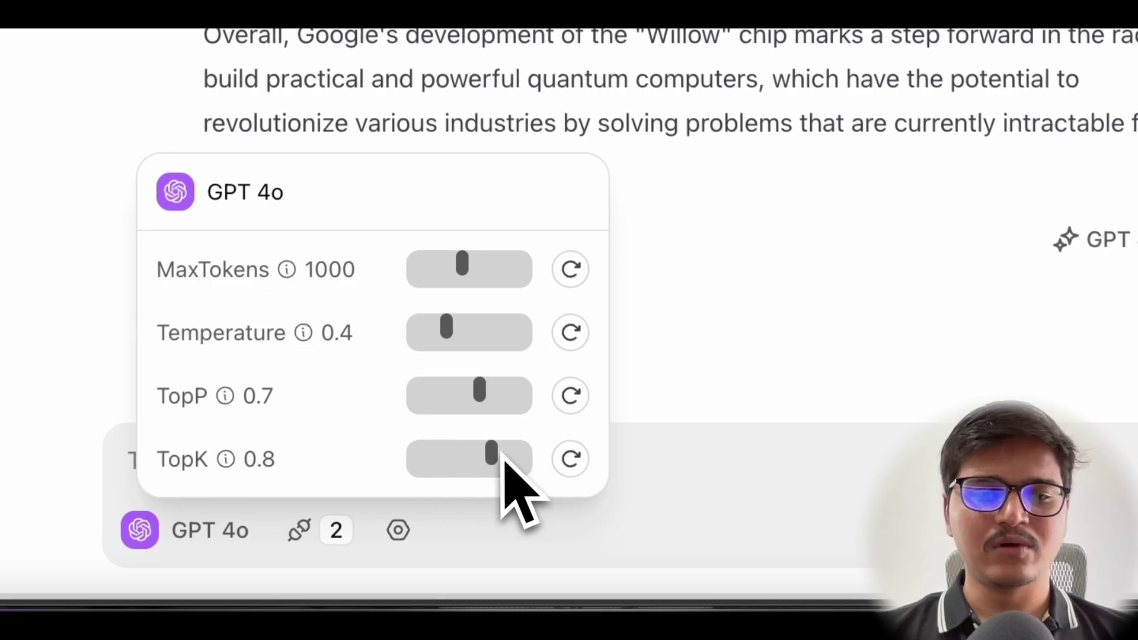
mouse_move(503, 456)
mouse_down()
mouse_move(466, 458)
mouse_move(537, 463)
mouse_move(517, 465)
mouse_up()
mouse_move(492, 392)
mouse_down()
mouse_move(452, 388)
mouse_move(505, 391)
mouse_up()
click(704, 460)
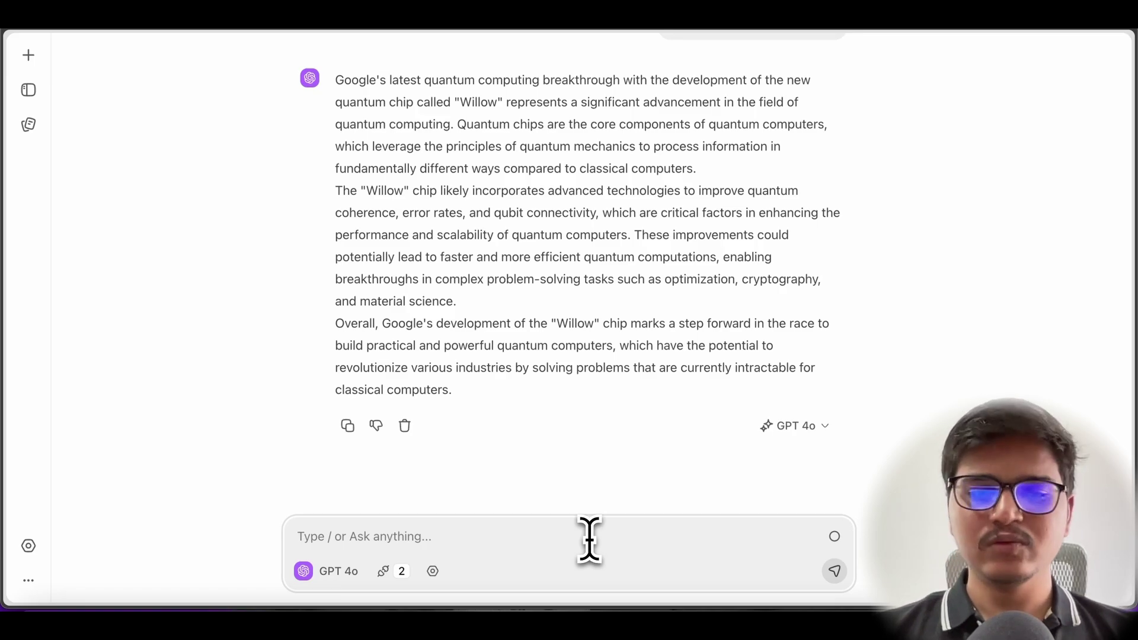
- Dictate the question about what Neuralink is and does, then read the five-point reply
click(834, 537)
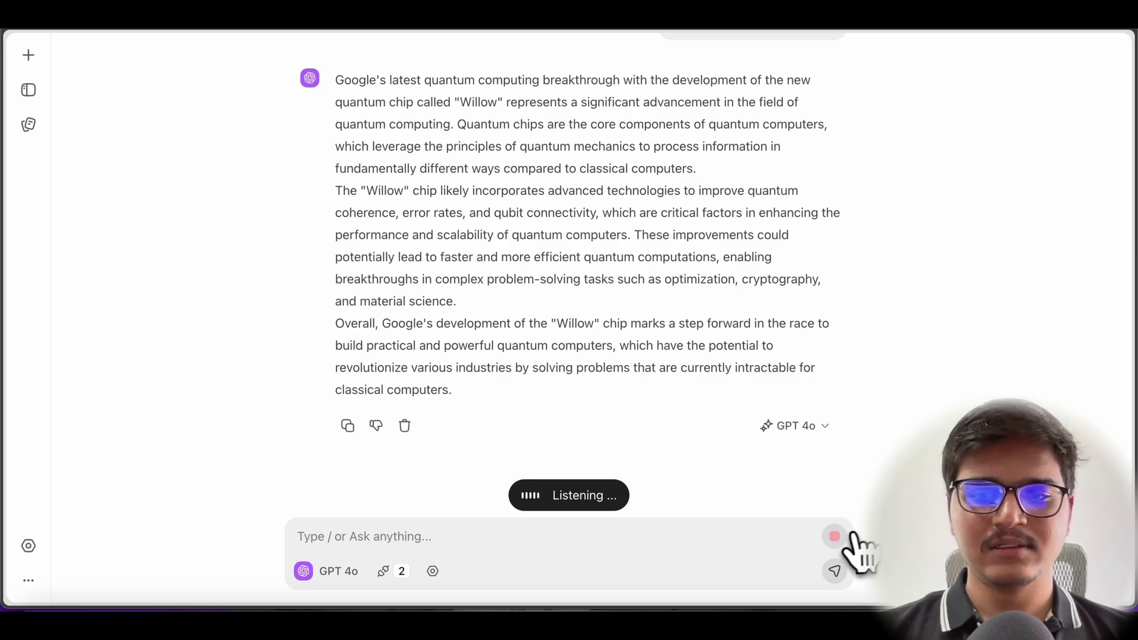
click(834, 536)
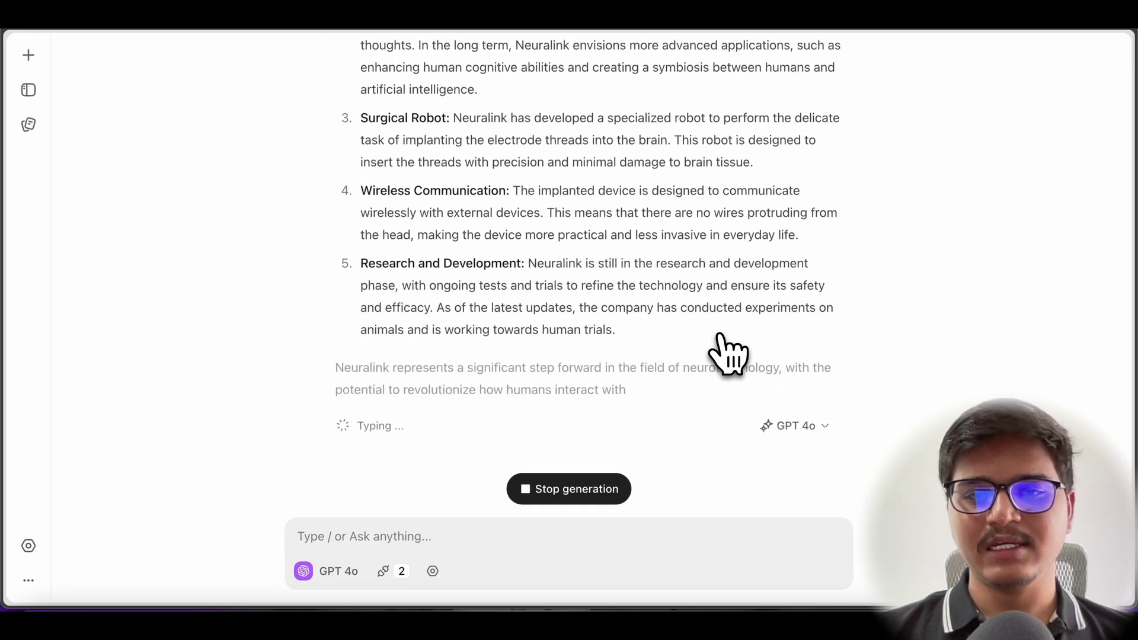
scroll(720, 338, up, 10)
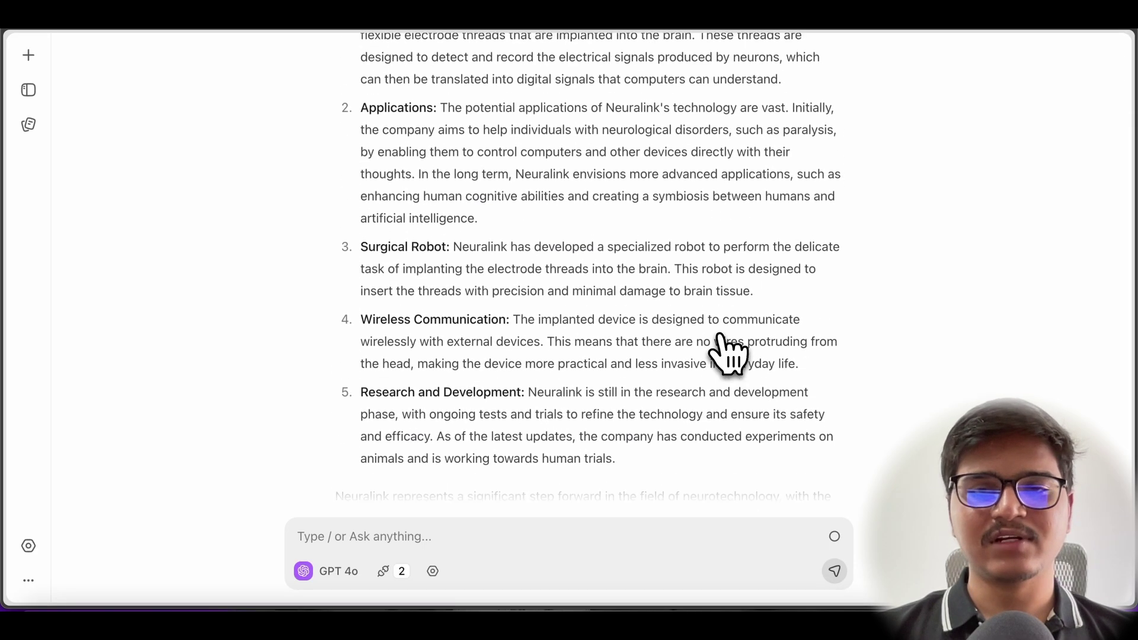
scroll(720, 338, up, 1)
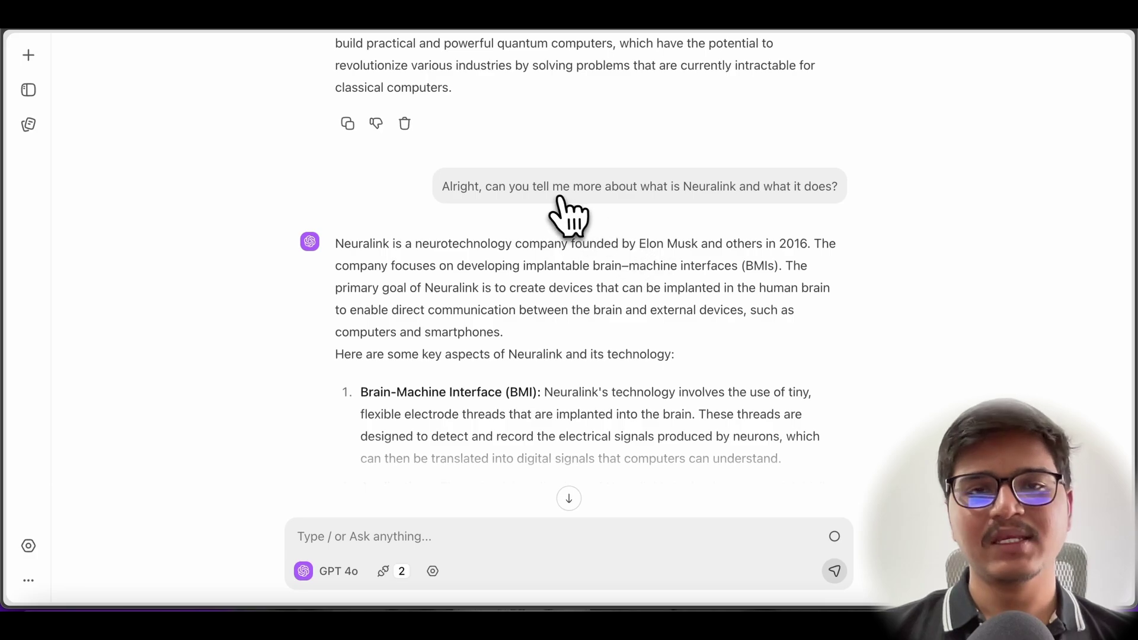
scroll(572, 296, down, 15)
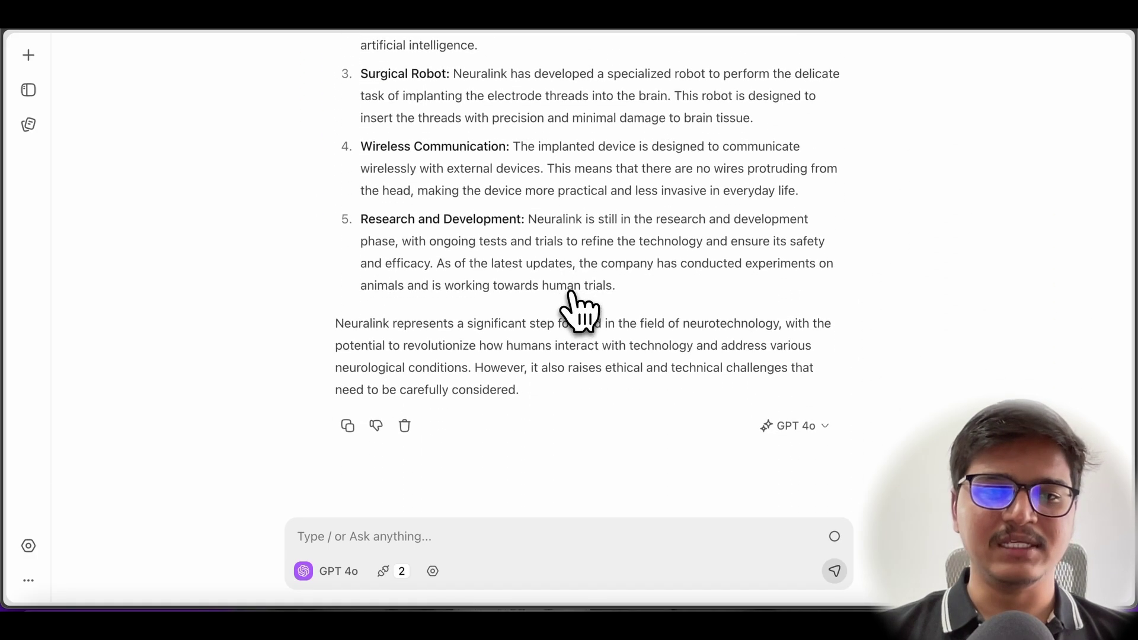
scroll(572, 303, up, 15)
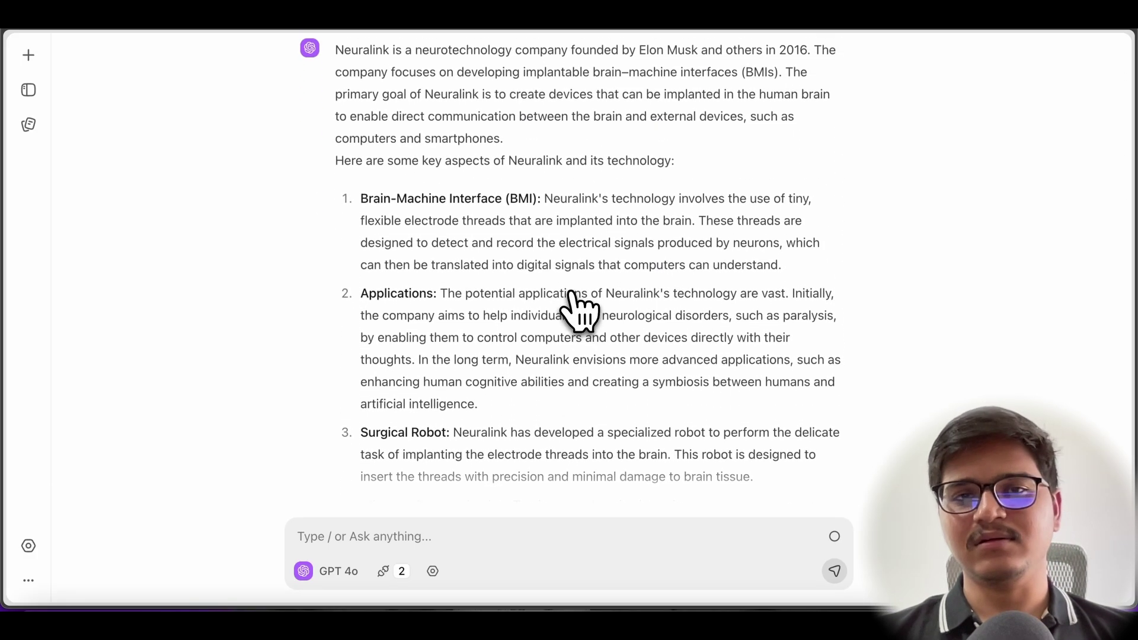
scroll(578, 311, up, 3)
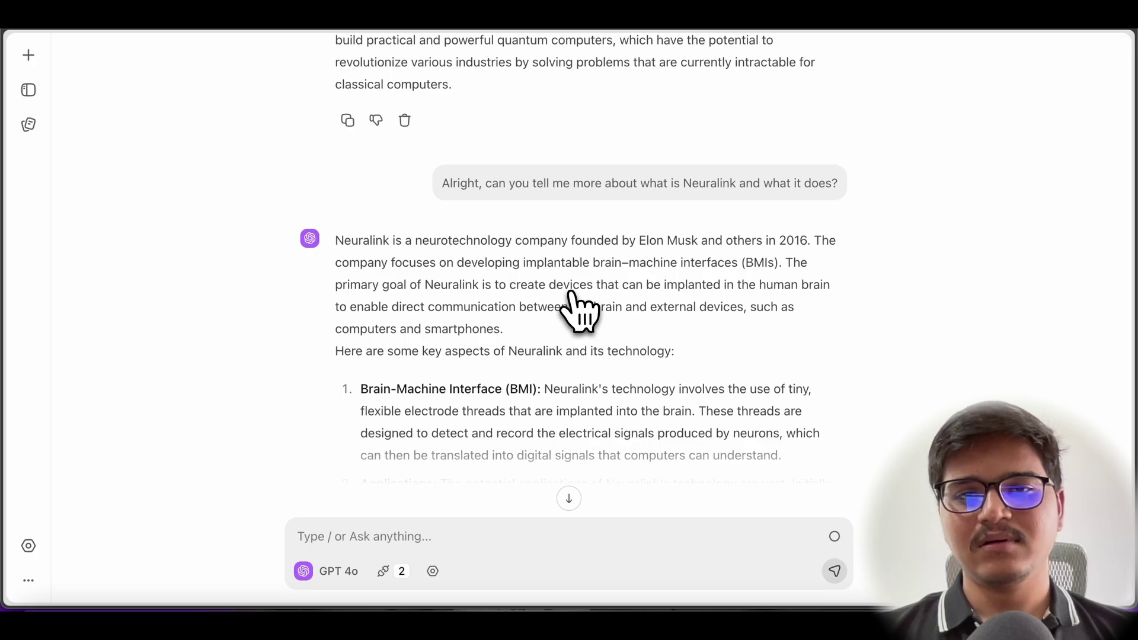
scroll(571, 293, down, 15)
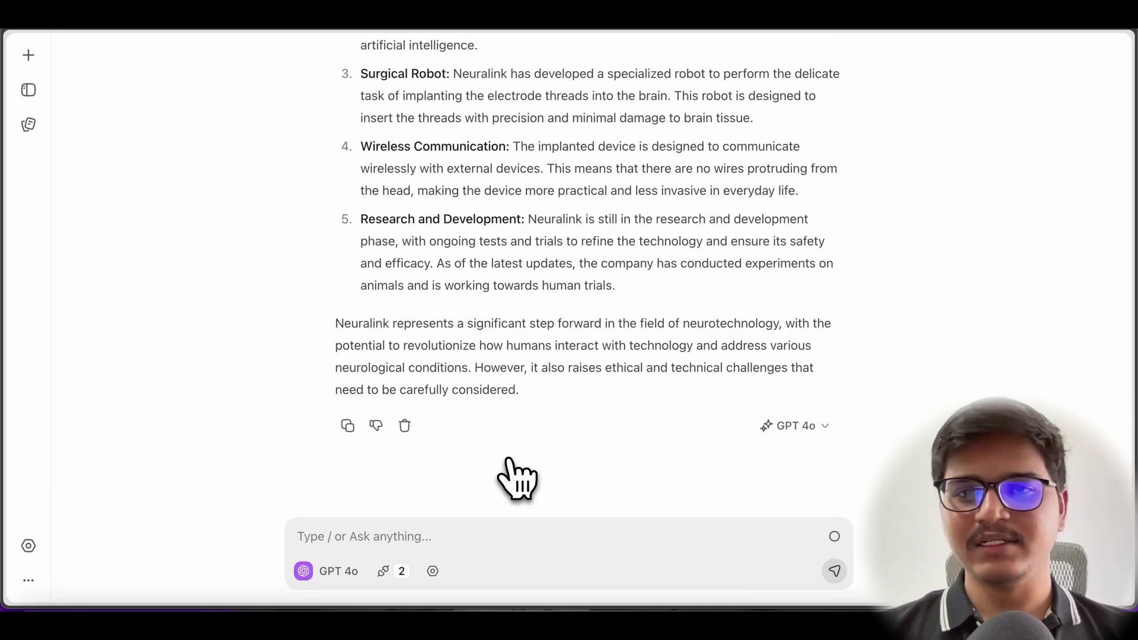
- Ask for tech company names and their valuations in table format and review the reply
click(445, 538)
text(can you )
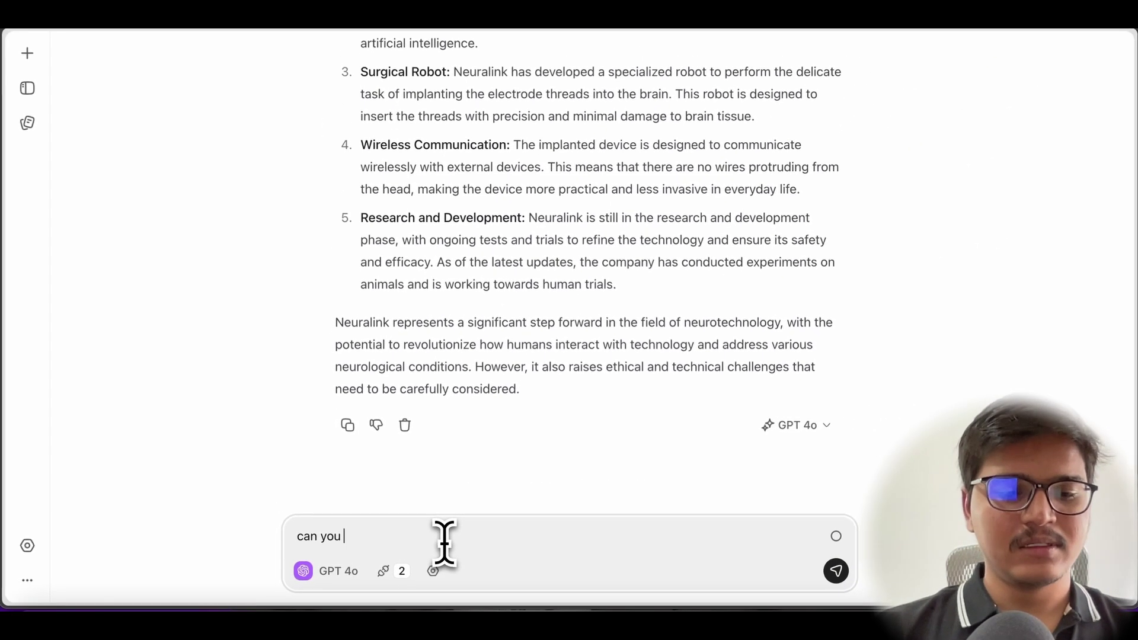
text(g)
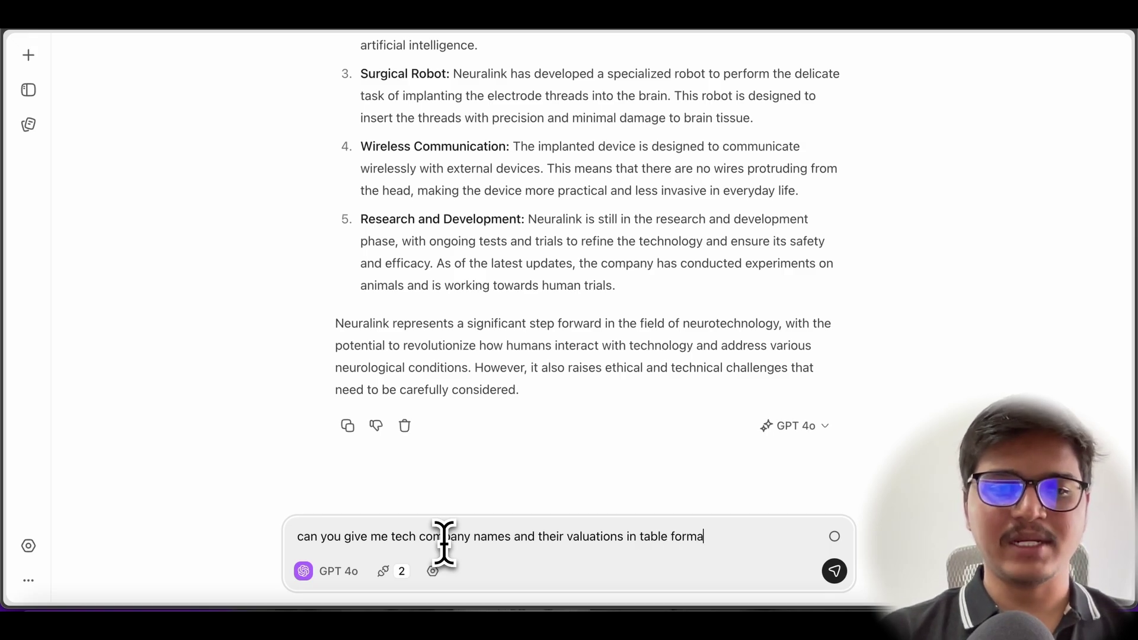
key(Return)
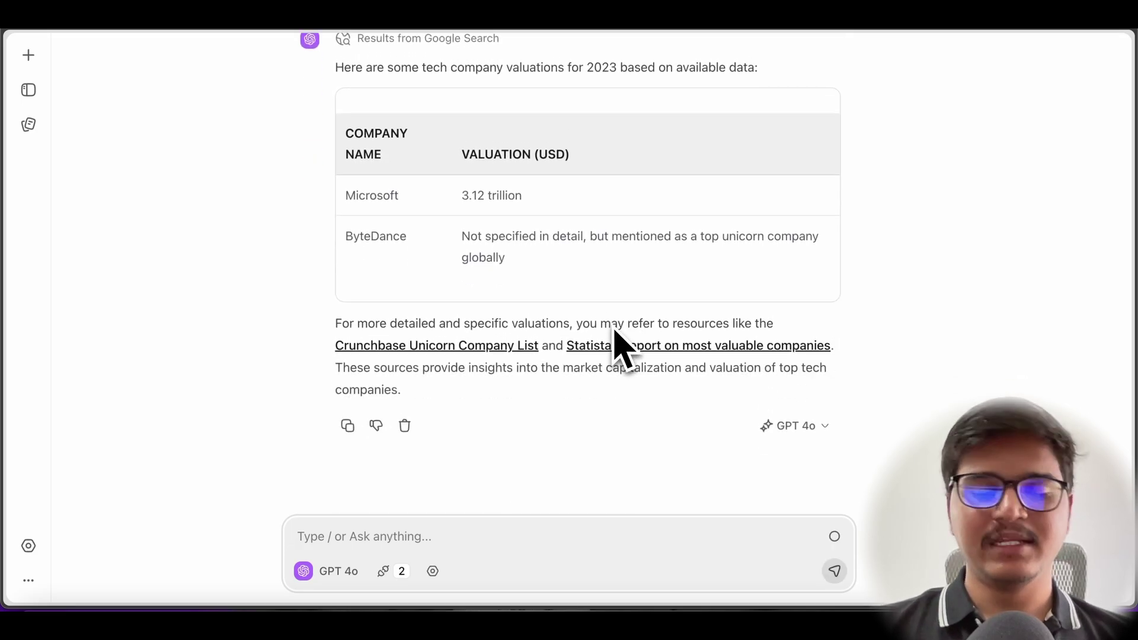
scroll(617, 346, up, 2)
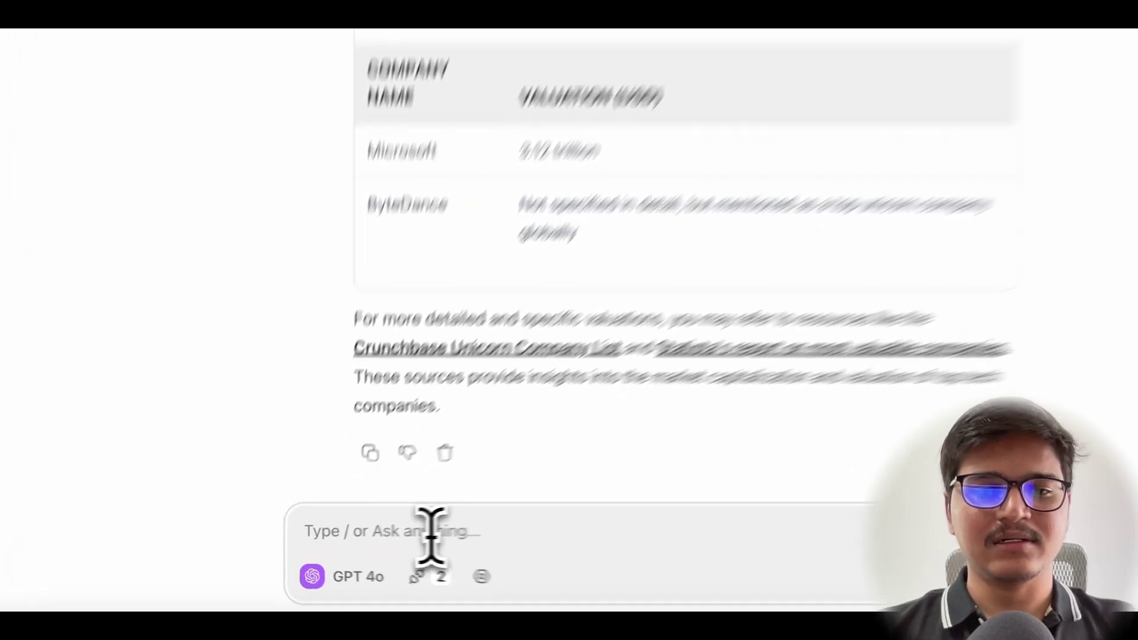
- Copy the earlier valuations question, paste it into the message box and send it
scroll(626, 127, up, 5)
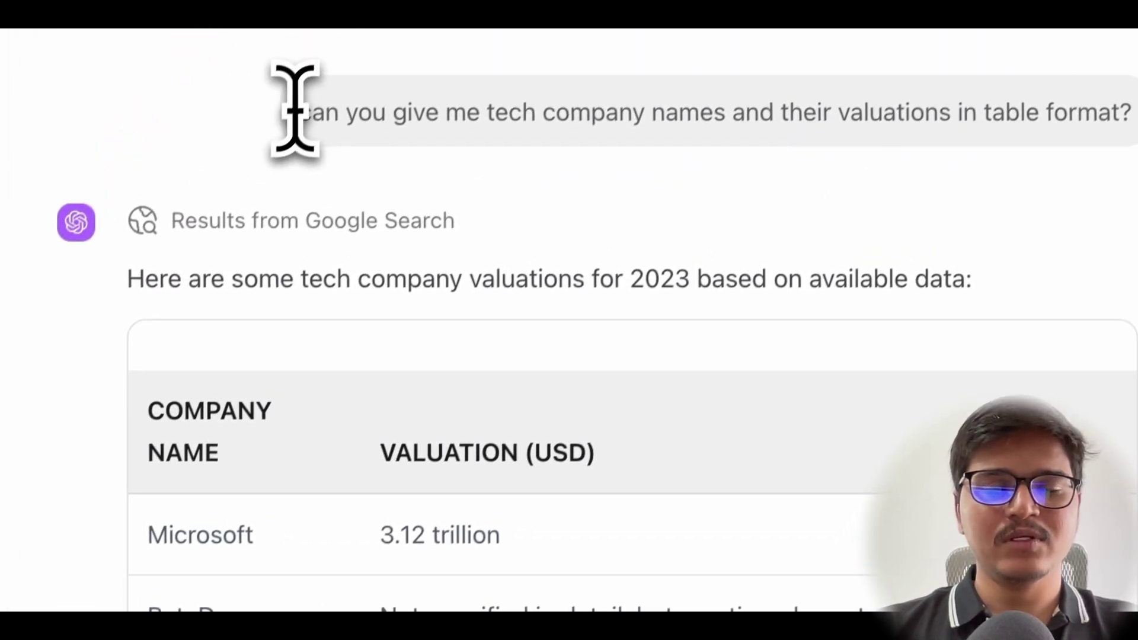
drag(289, 113, 1097, 155)
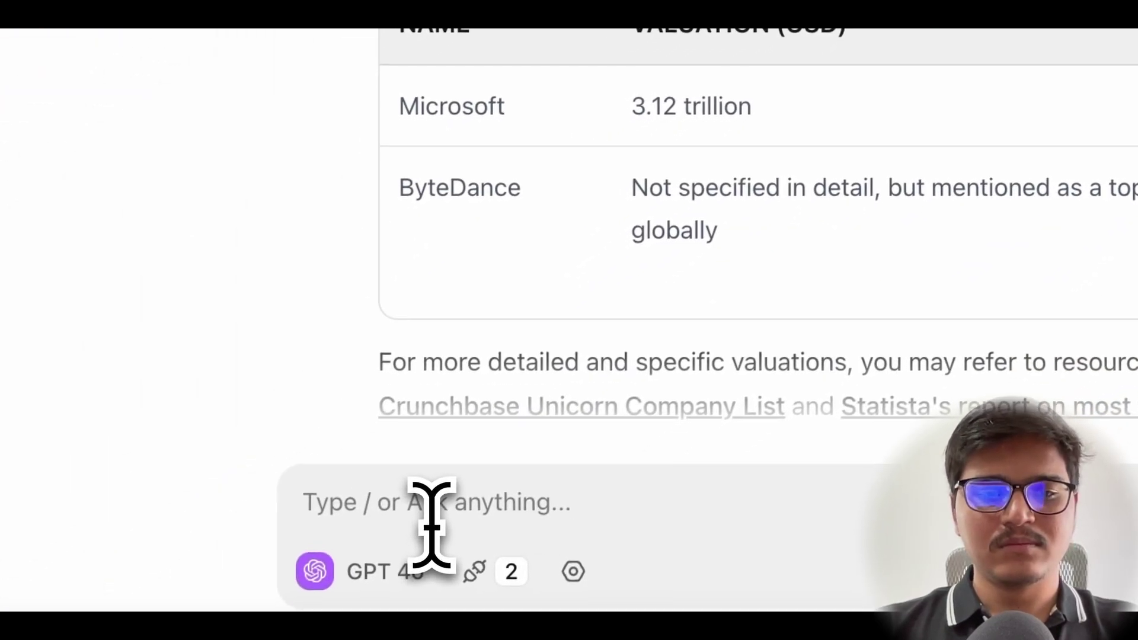
click(407, 509)
key(super+v)
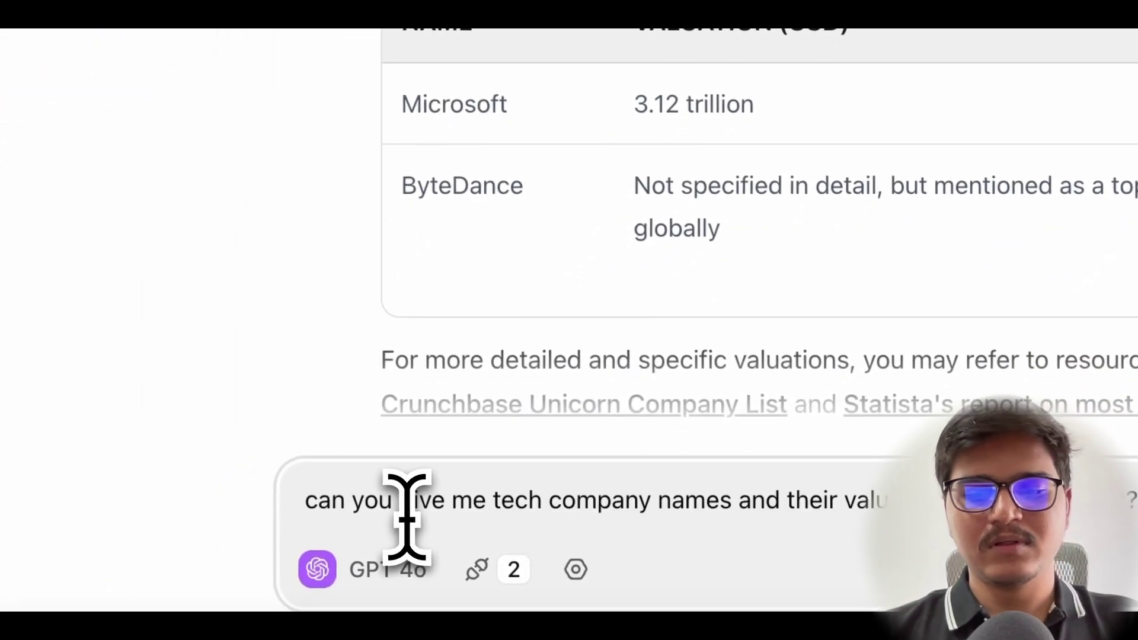
key(Return)
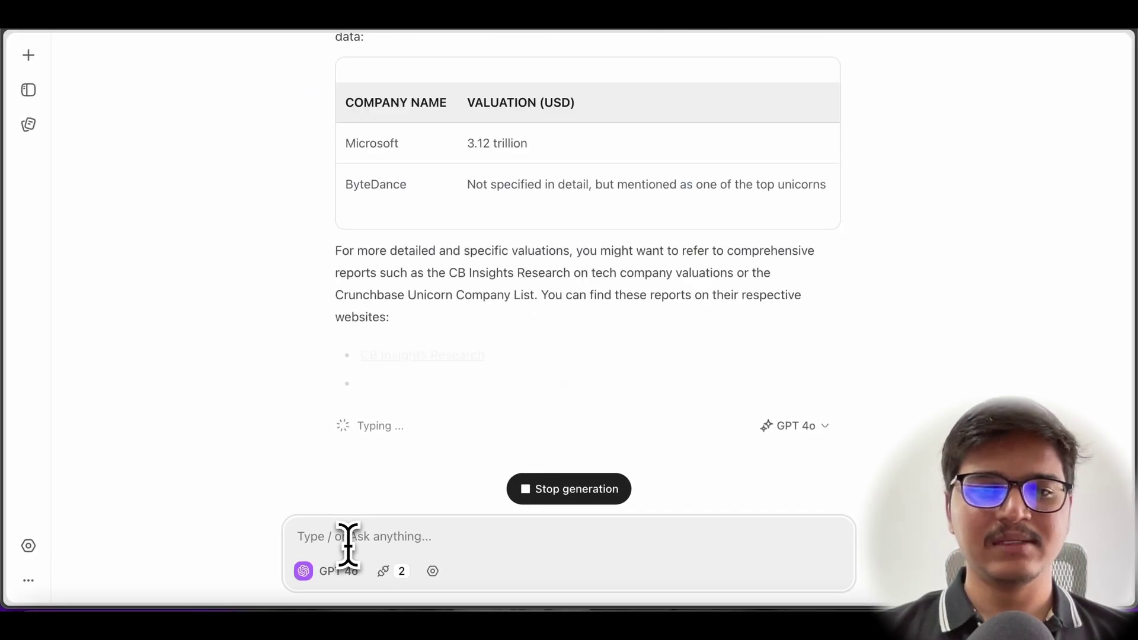
- Turn off the Web Search plugin and return to the message box
click(391, 569)
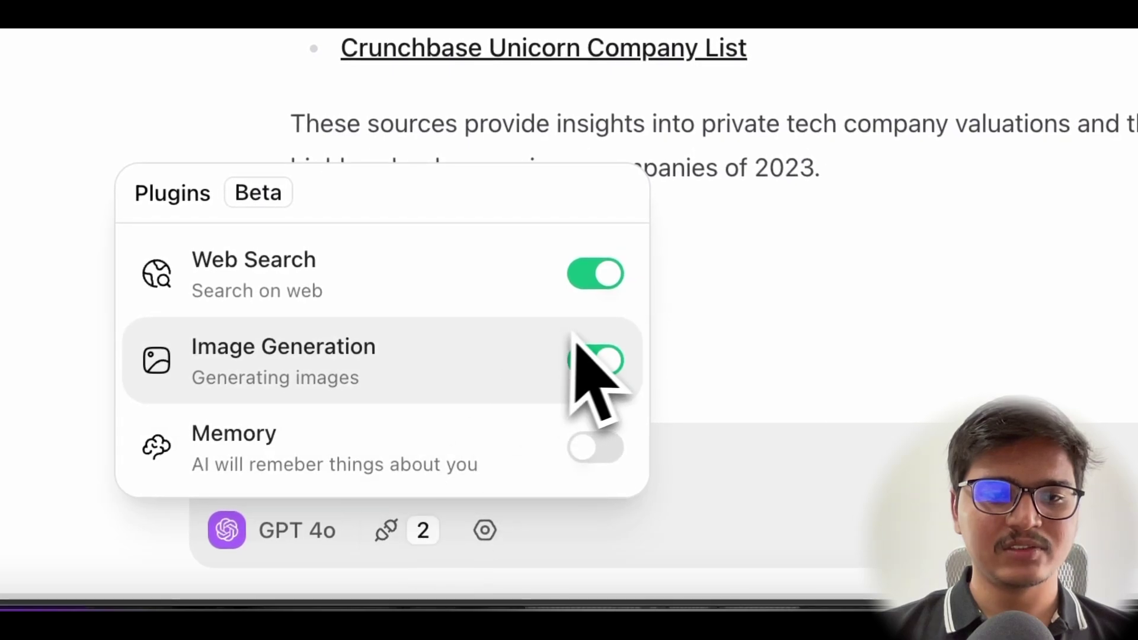
click(560, 311)
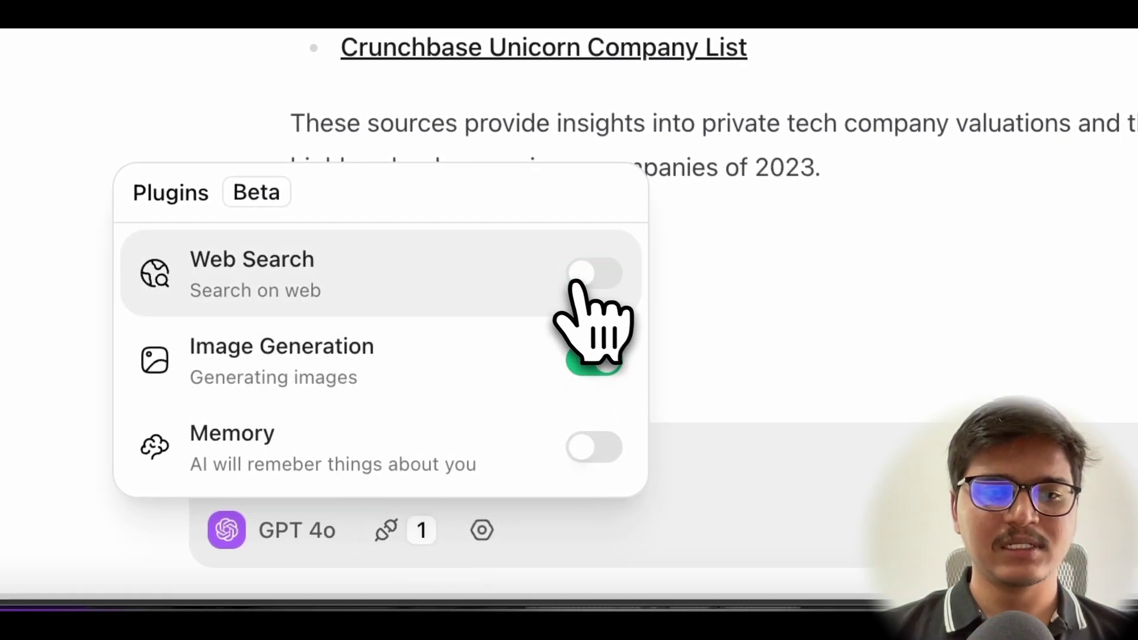
click(776, 436)
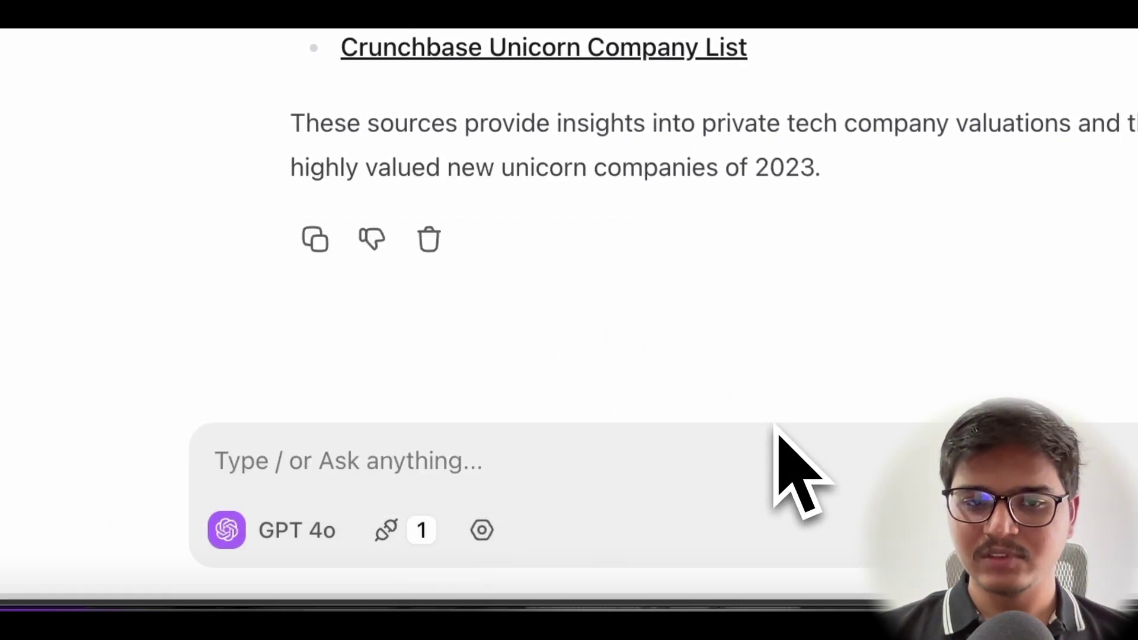
click(660, 457)
- Send 'can you give me tech company names and their valuations in table format?' and compare tables
text(can you give me tech company names and their valuations in table format?)
key(Return)
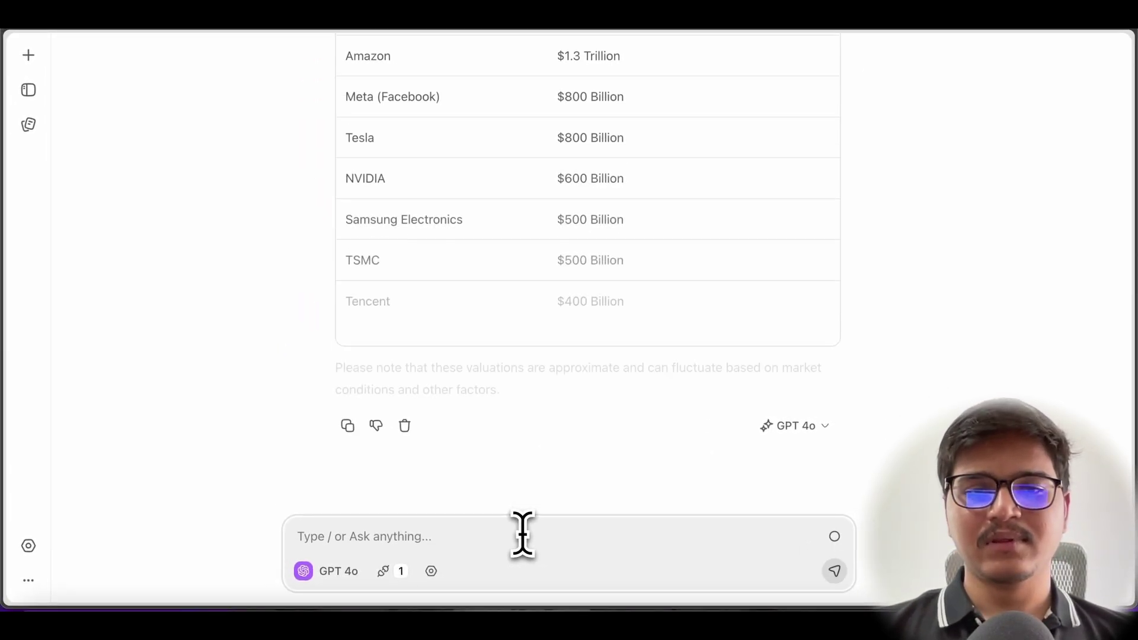
scroll(558, 356, up, 3)
scroll(557, 347, up, 3)
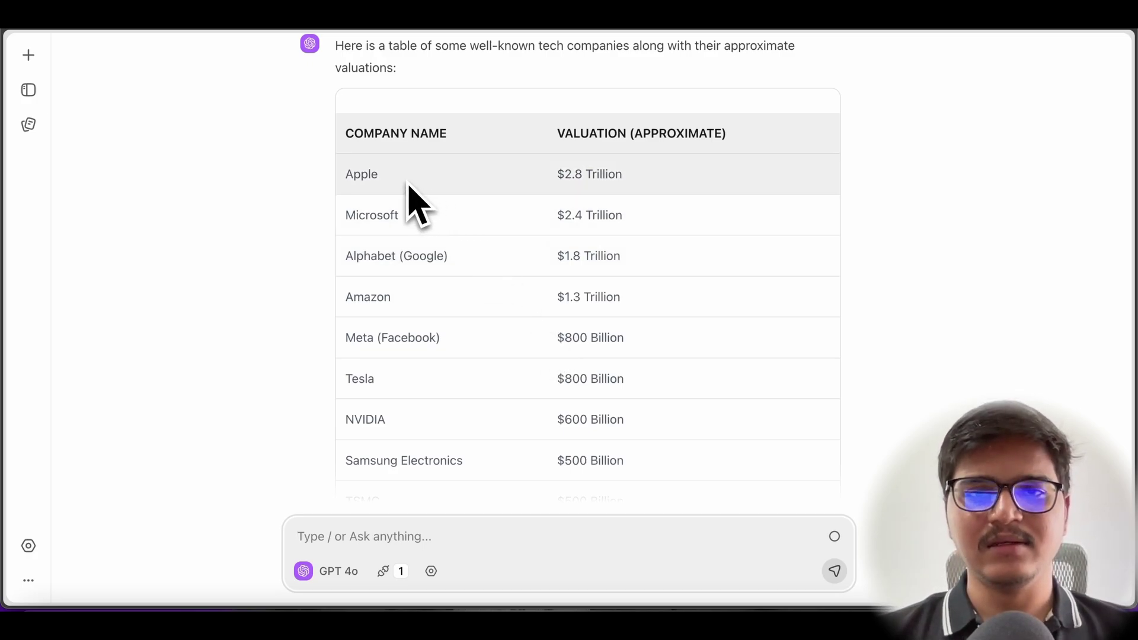
scroll(408, 186, up, 8)
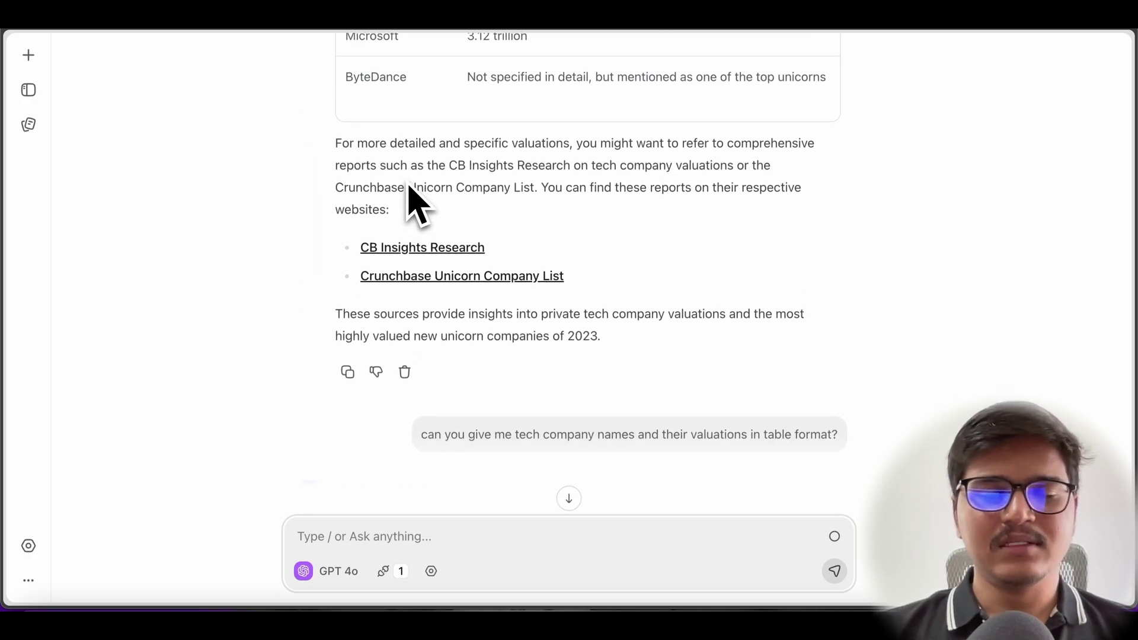
scroll(409, 186, up, 15)
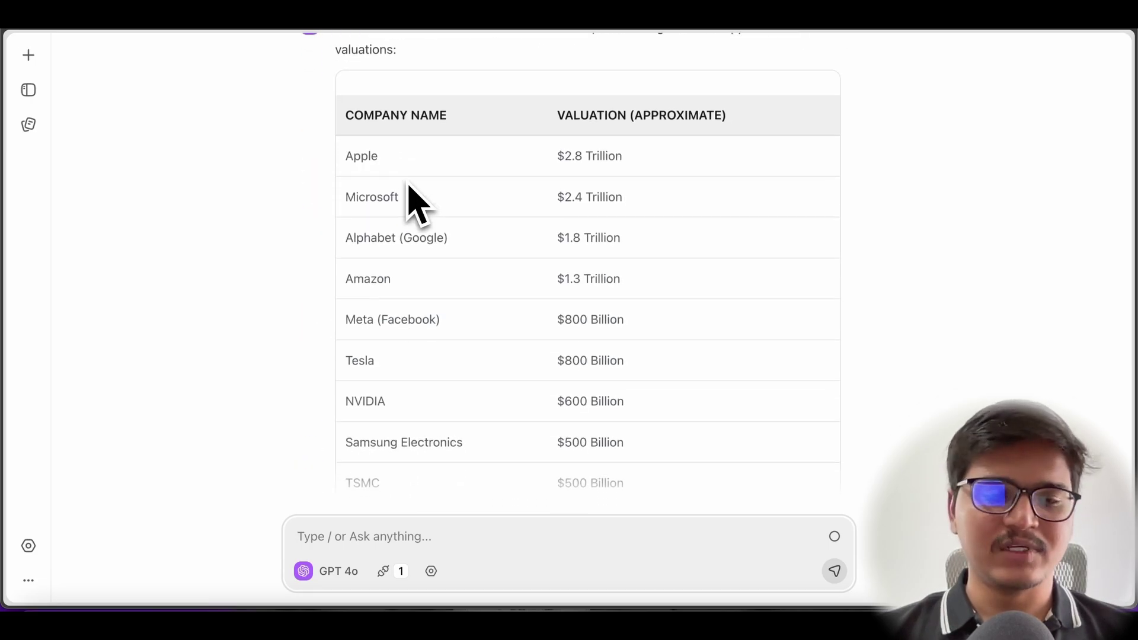
scroll(415, 201, down, 2)
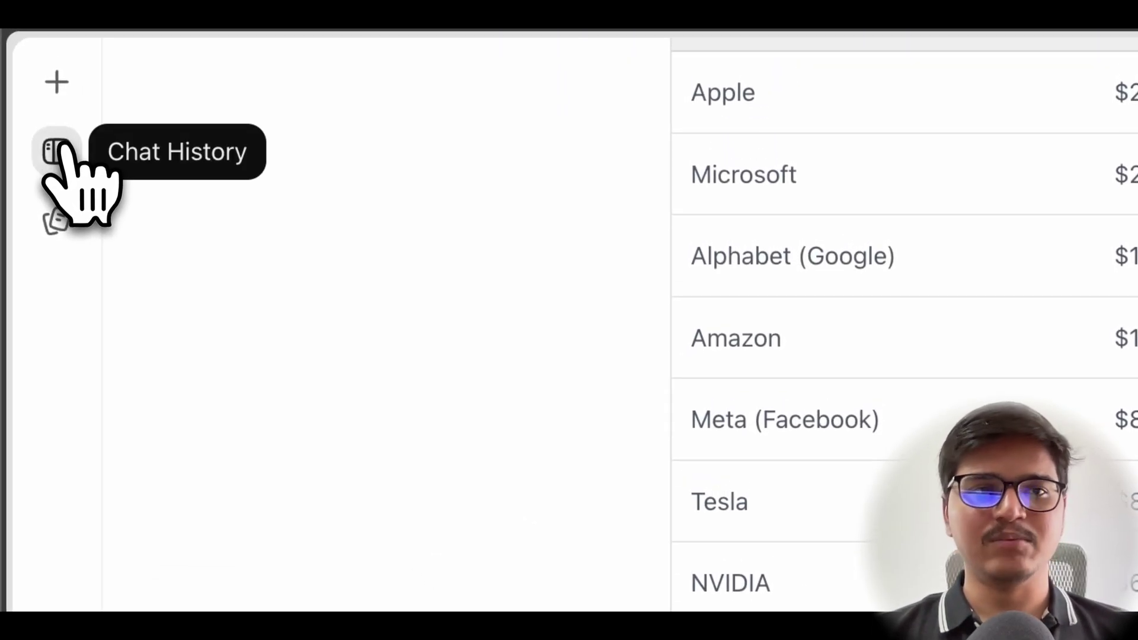
click(62, 133)
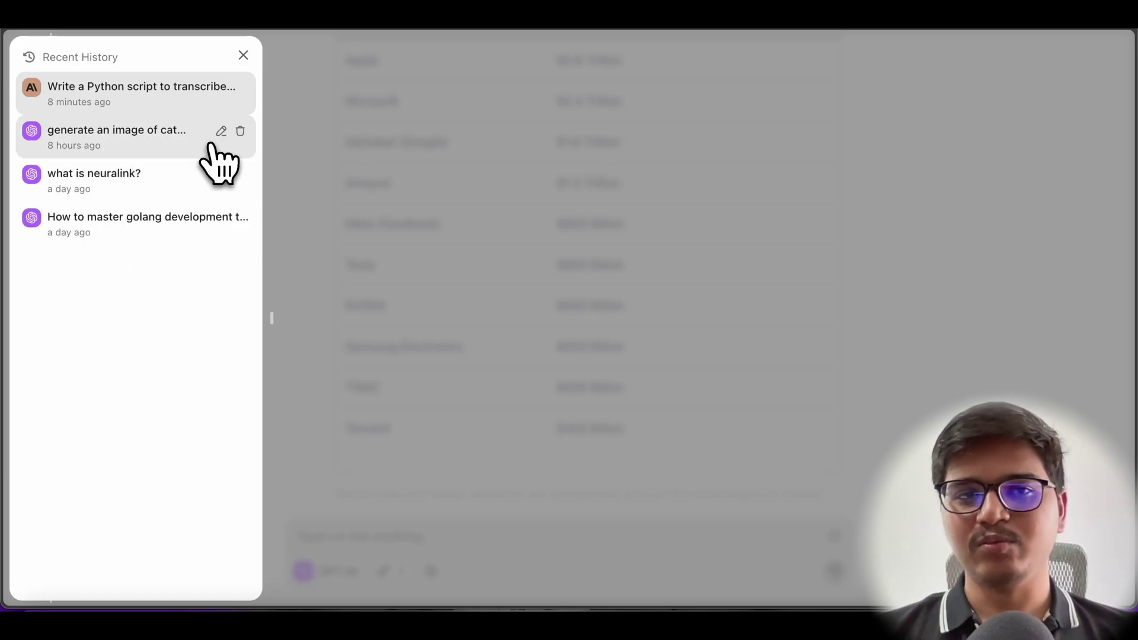
click(221, 131)
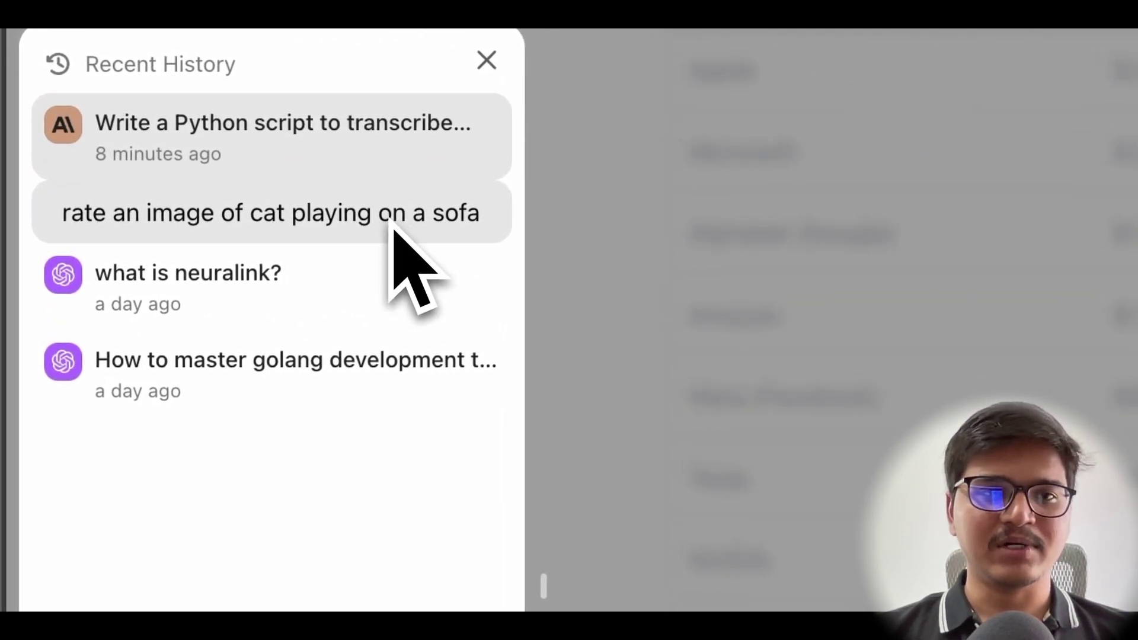
key(Return)
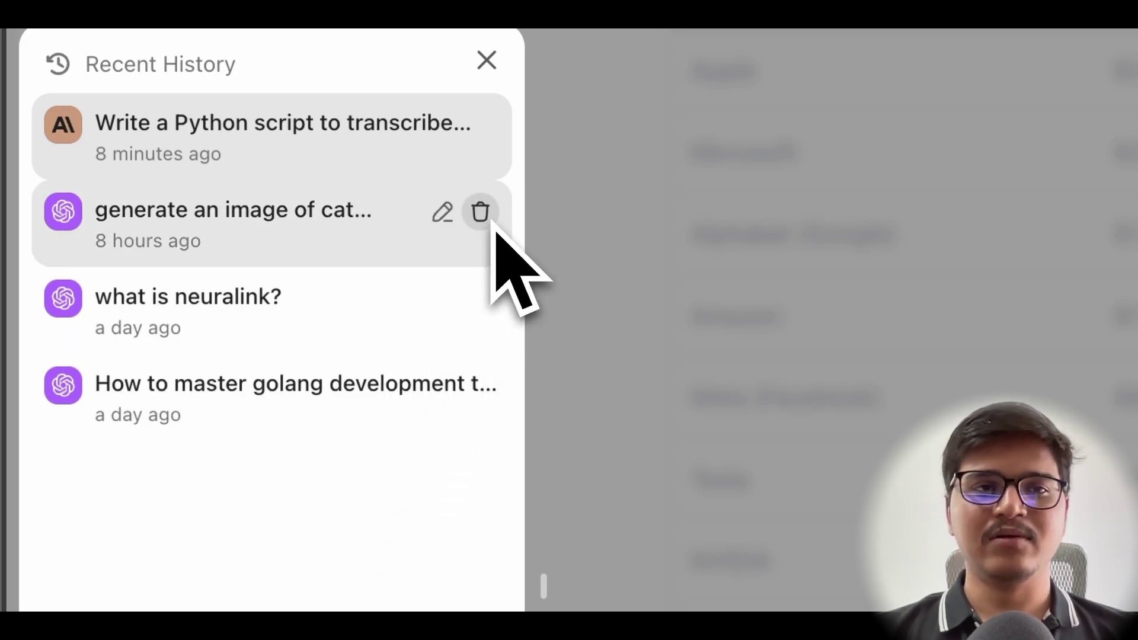
click(487, 60)
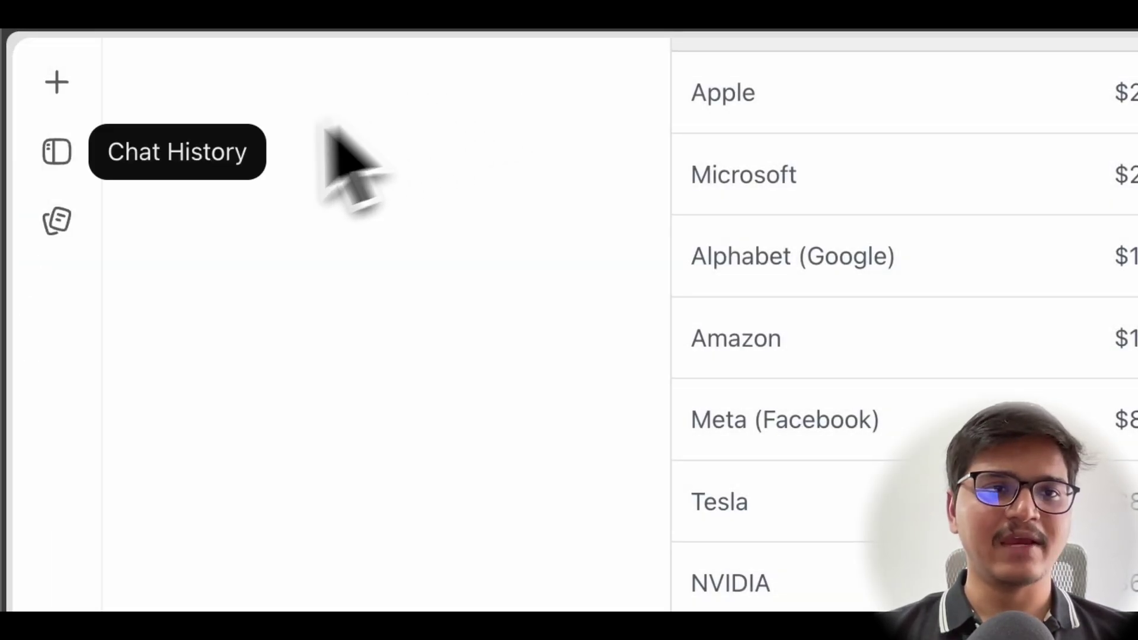
- Open the prompt library and browse its prompt collection
click(57, 220)
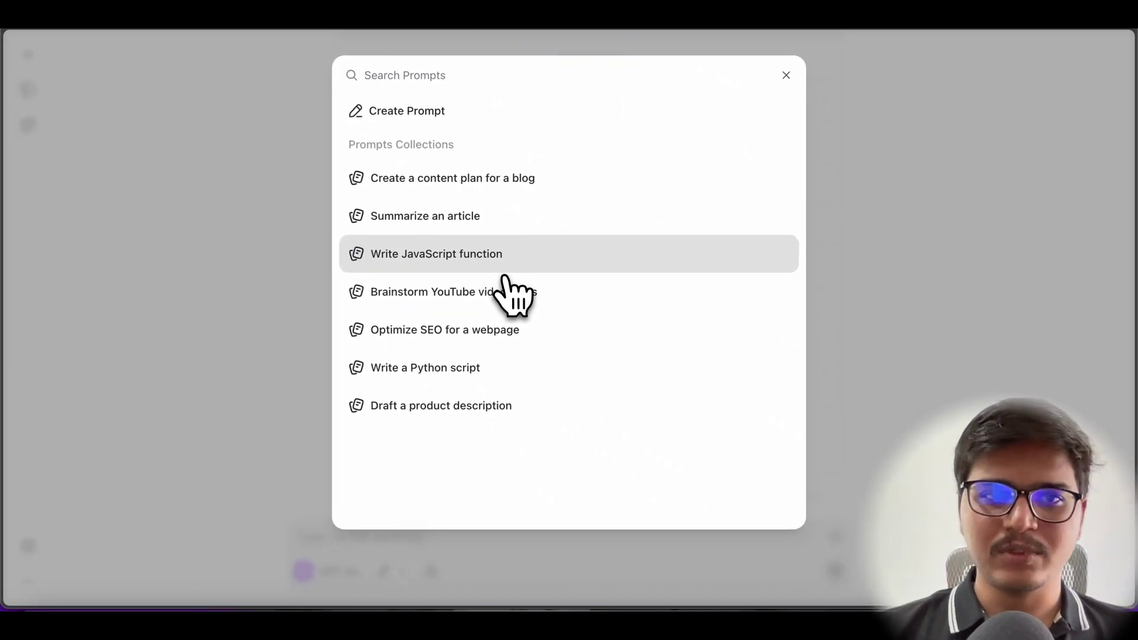
scroll(511, 290, down, 2)
scroll(512, 290, up, 2)
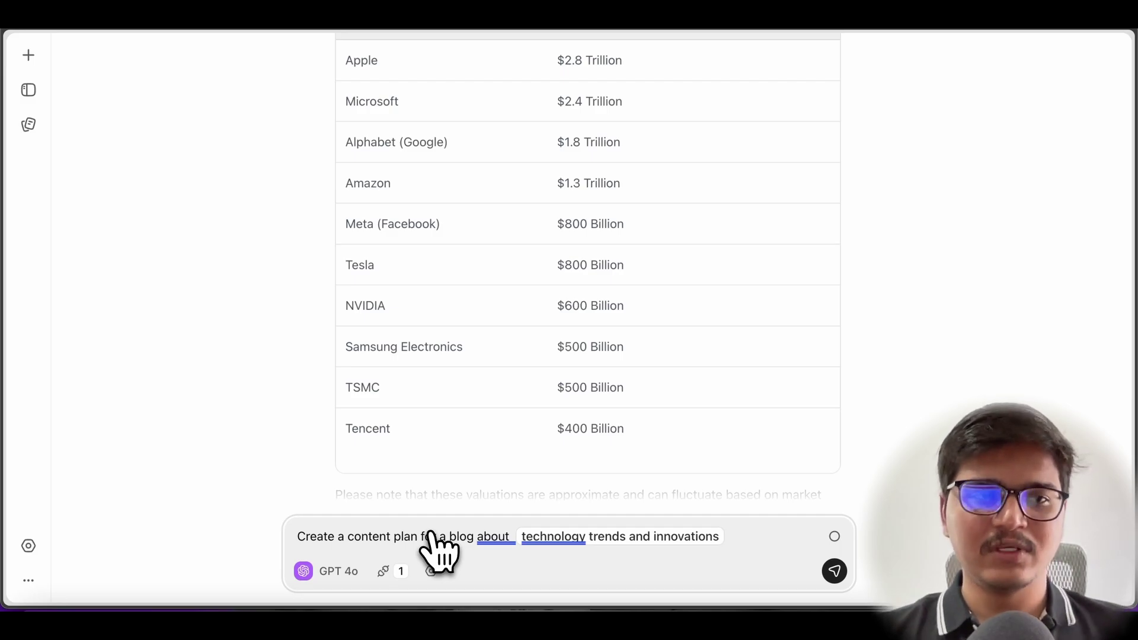
- Start a new prompt and select its {{{ input }}} placeholder text
click(29, 125)
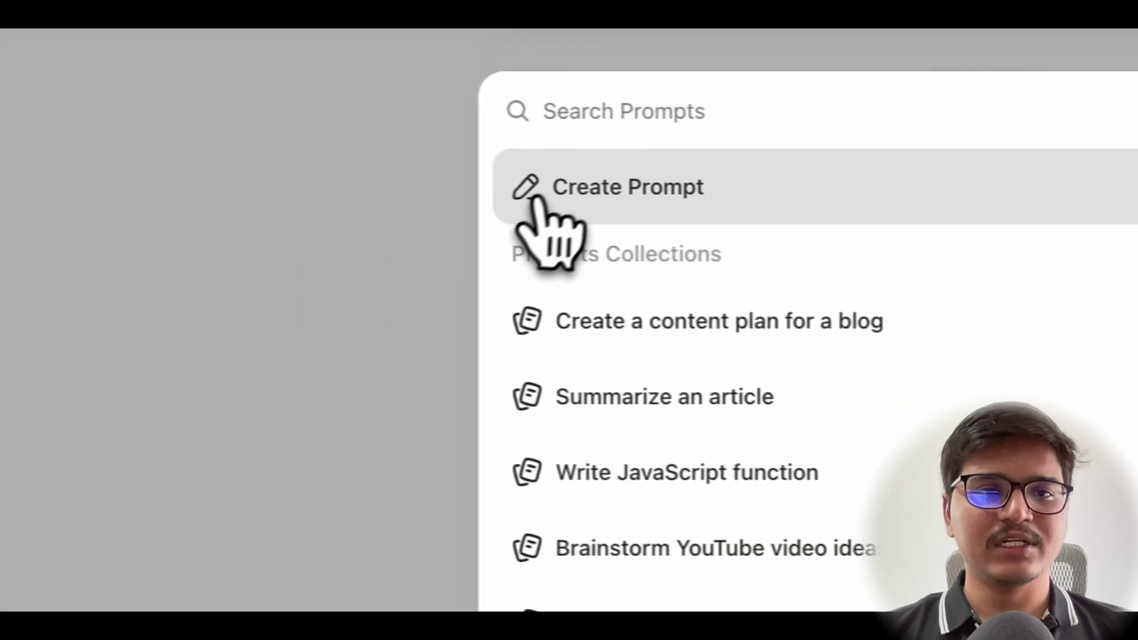
click(541, 197)
click(648, 204)
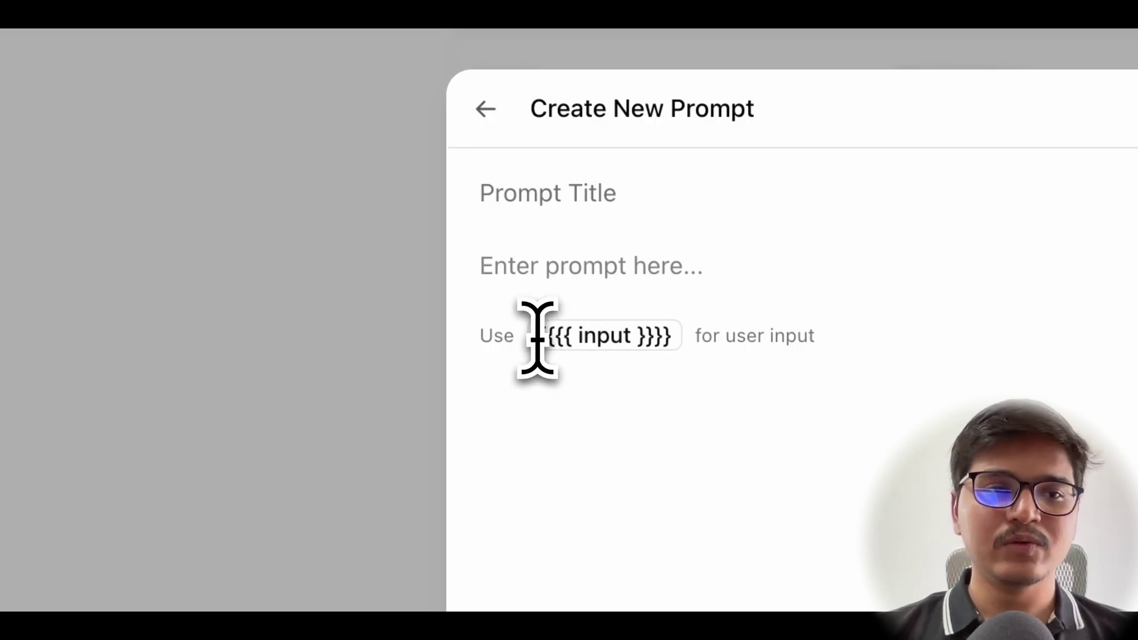
drag(538, 337, 693, 382)
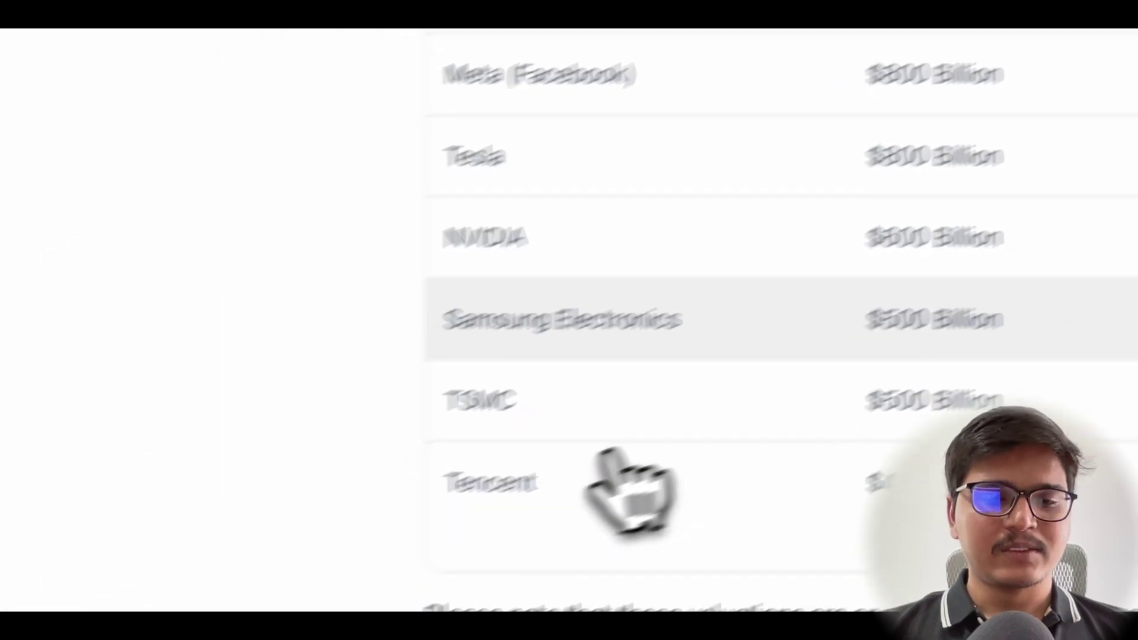
- Leave the new prompt form and close the prompt library
click(43, 146)
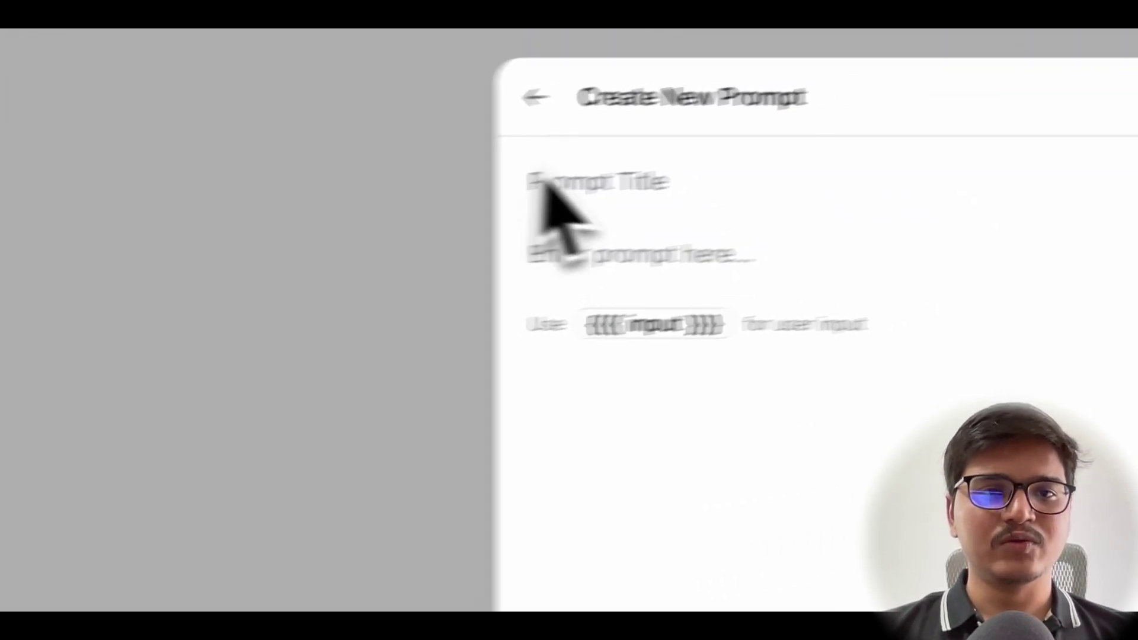
click(536, 97)
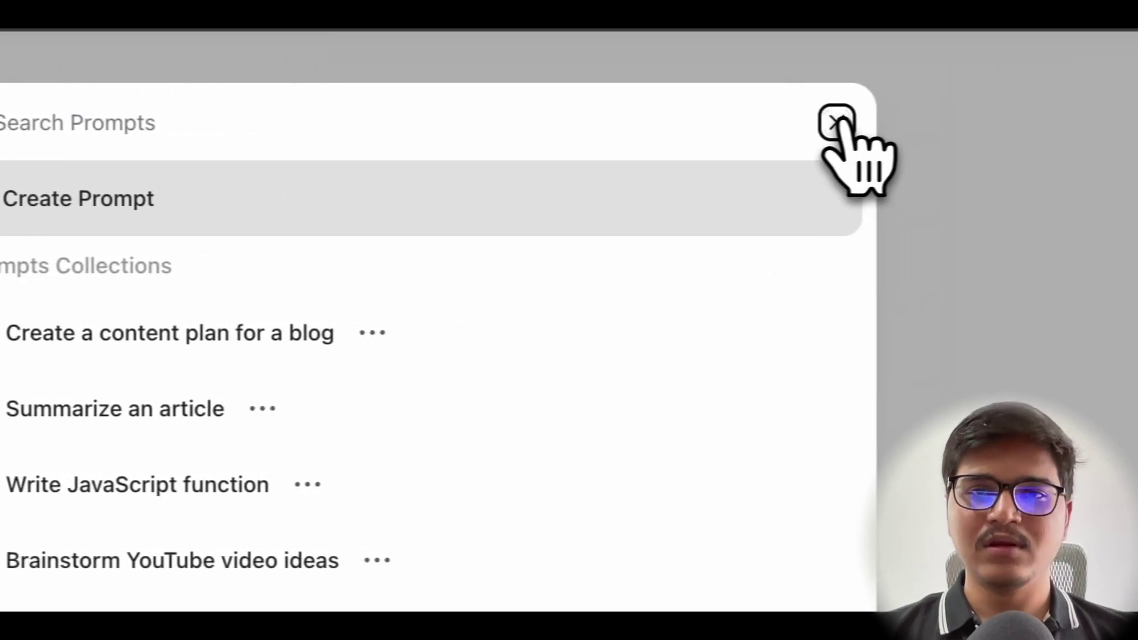
click(835, 118)
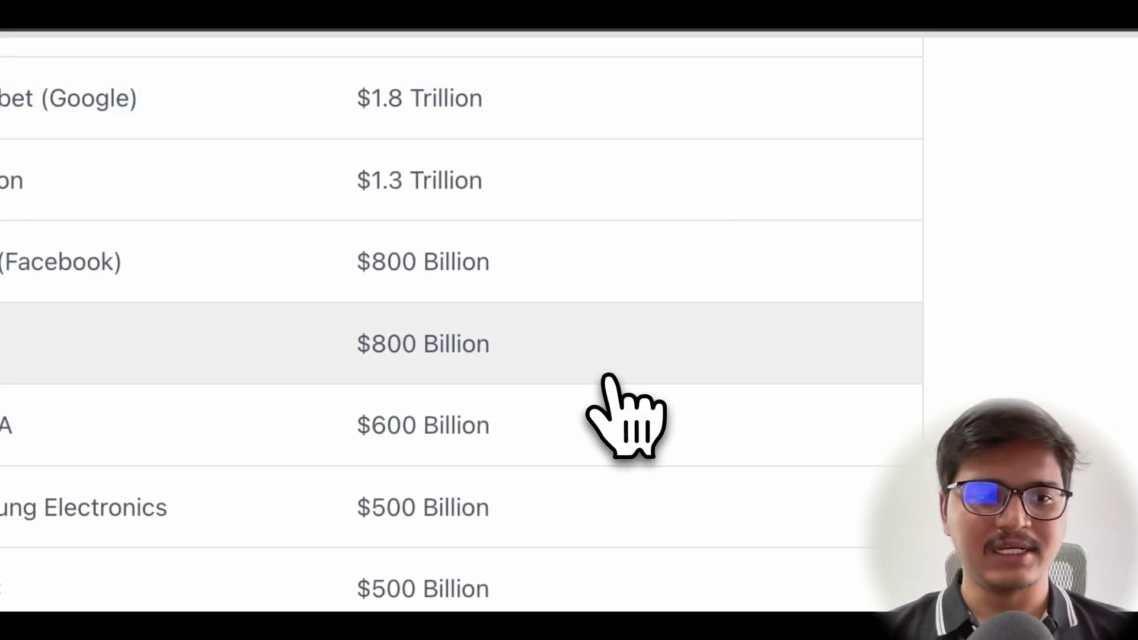
- View the default system prompt and the Temperature 0.4, TopP 0.8, TopK 0.9 parameters
click(30, 551)
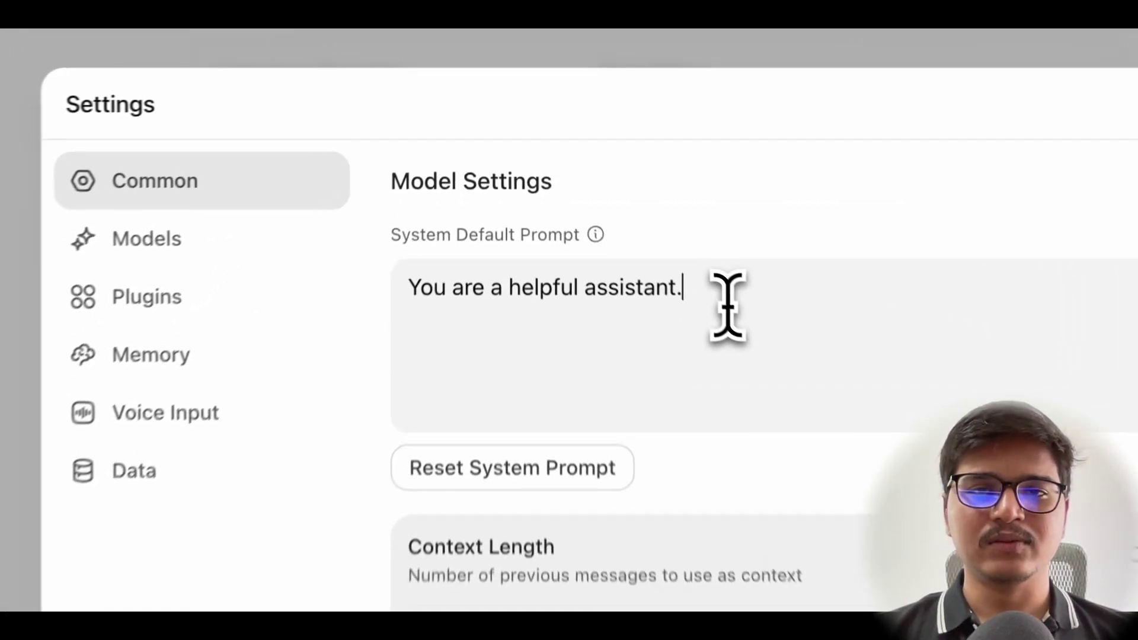
drag(626, 186, 448, 182)
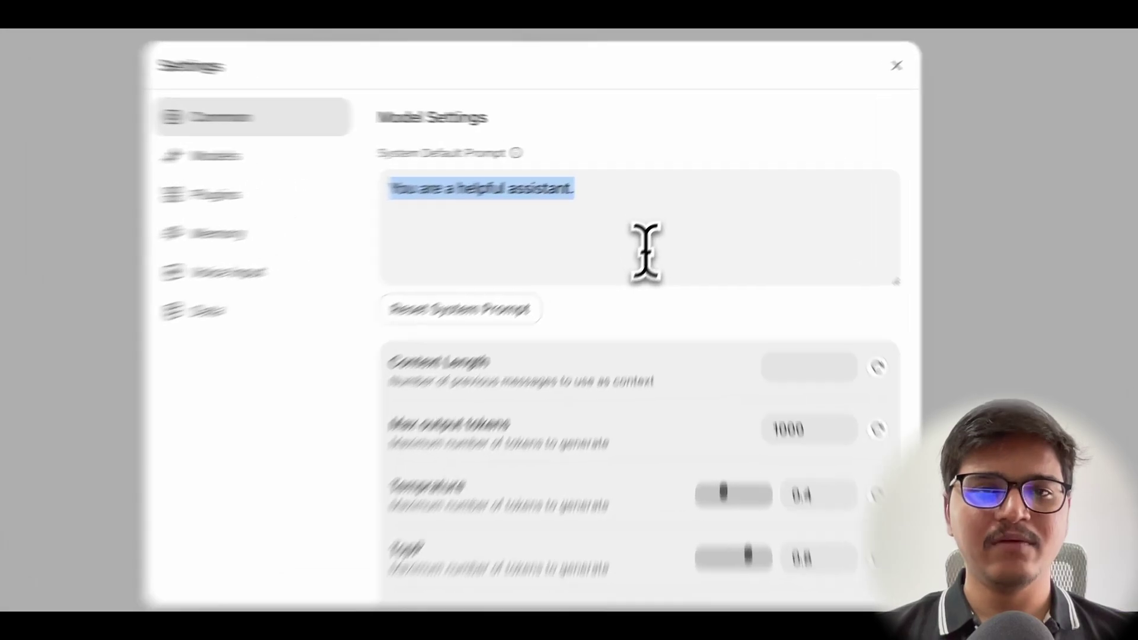
click(661, 230)
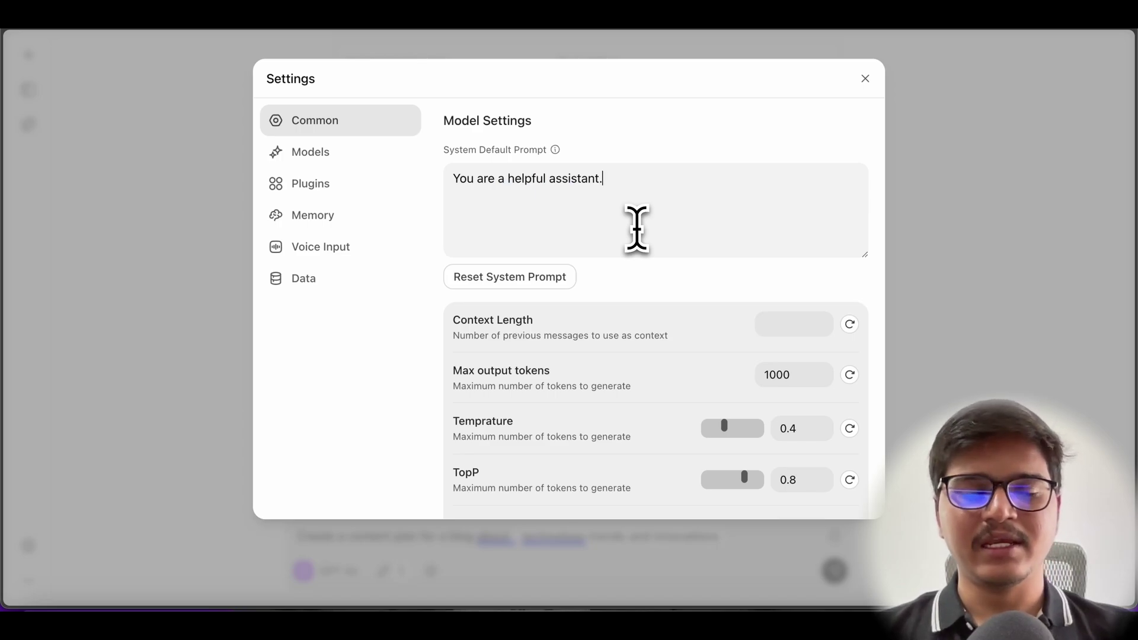
scroll(639, 232, down, 3)
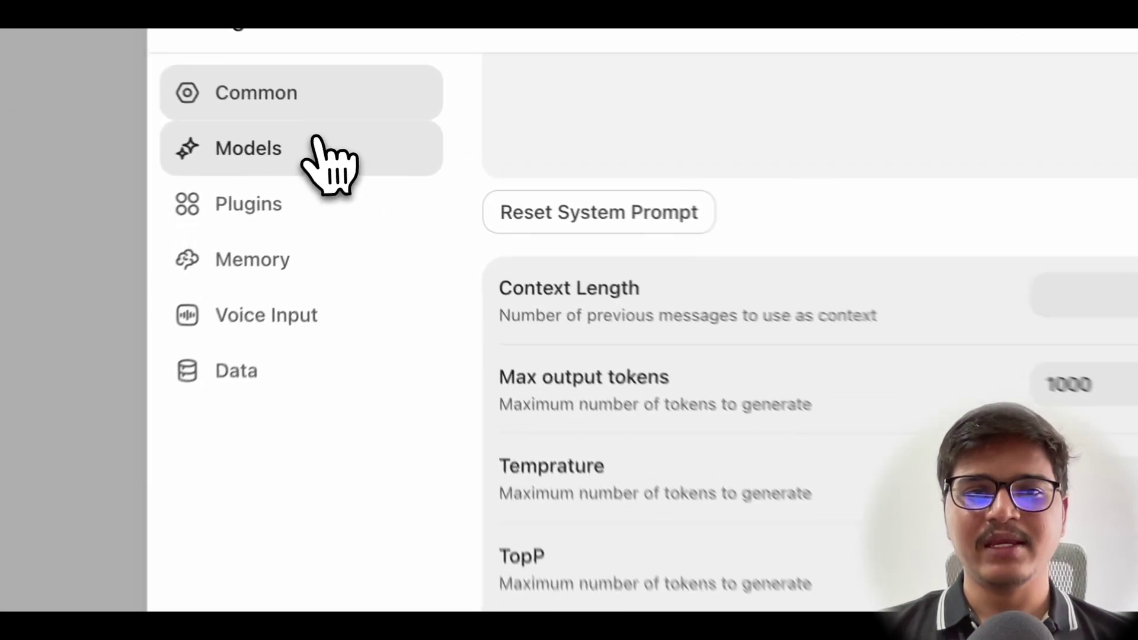
- On the Models page, expand the OpenAI, Anthropic, Gemini and Ollama provider rows in turn
click(318, 142)
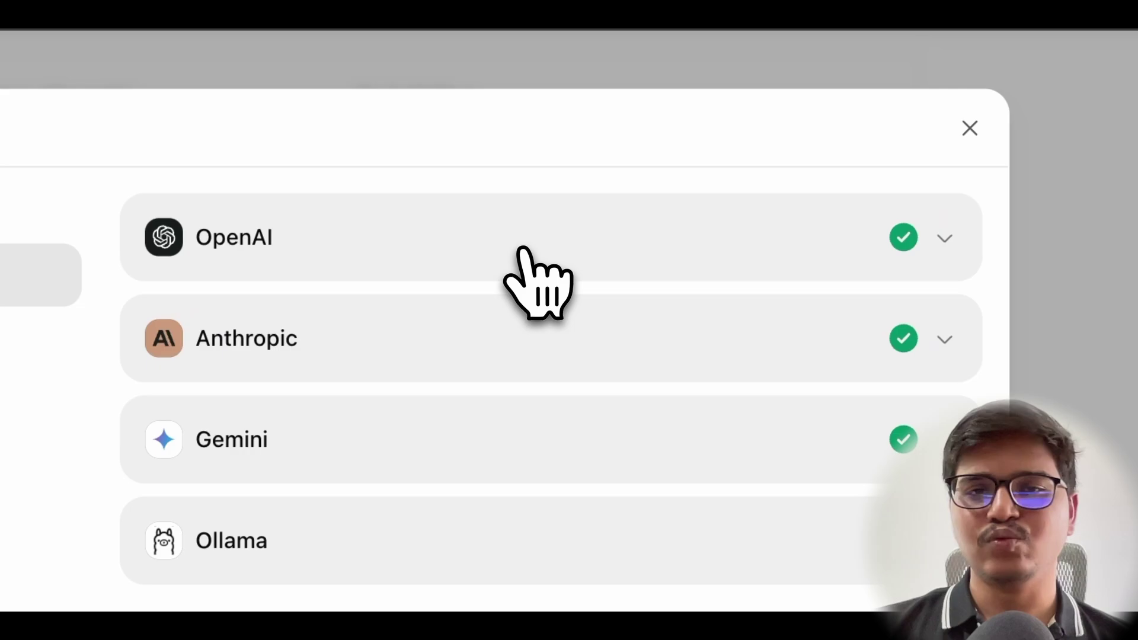
click(887, 120)
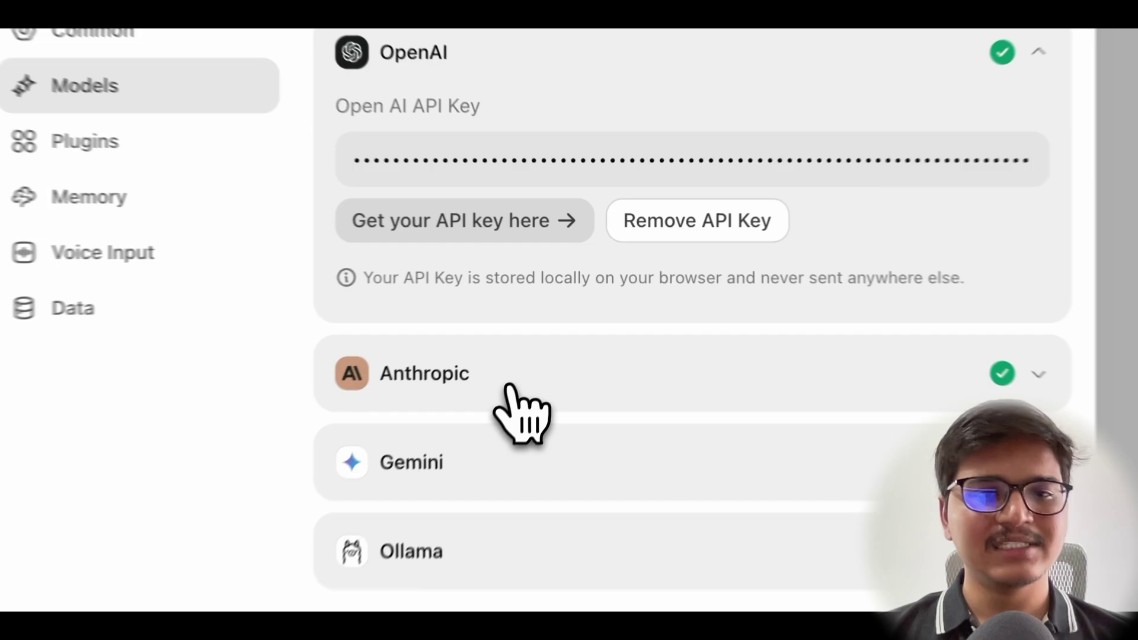
click(555, 321)
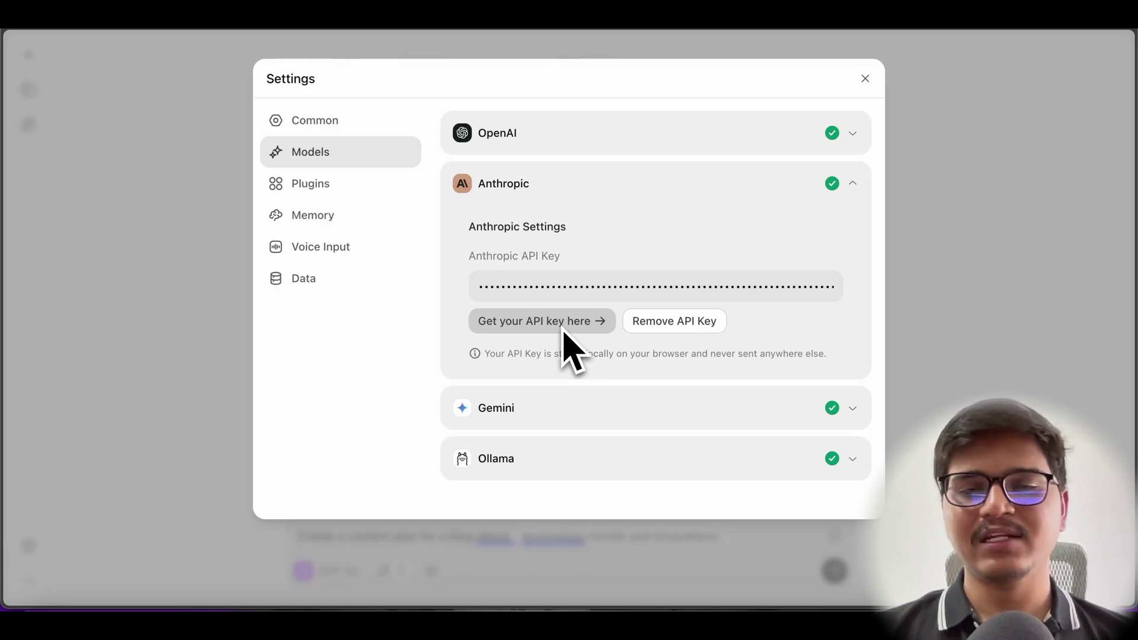
click(563, 408)
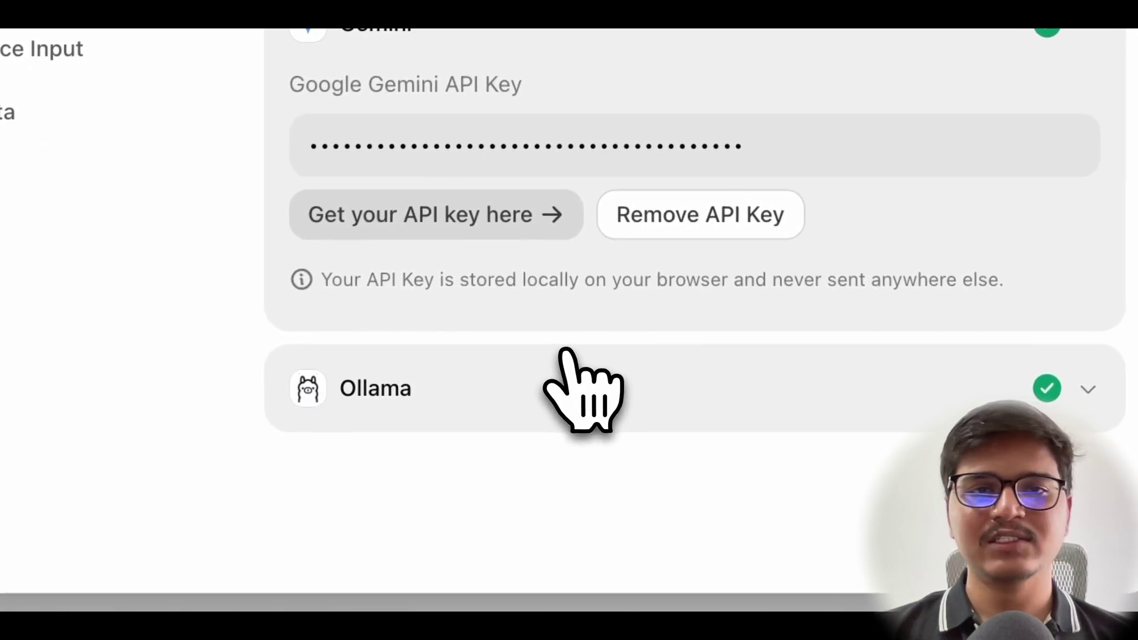
click(542, 400)
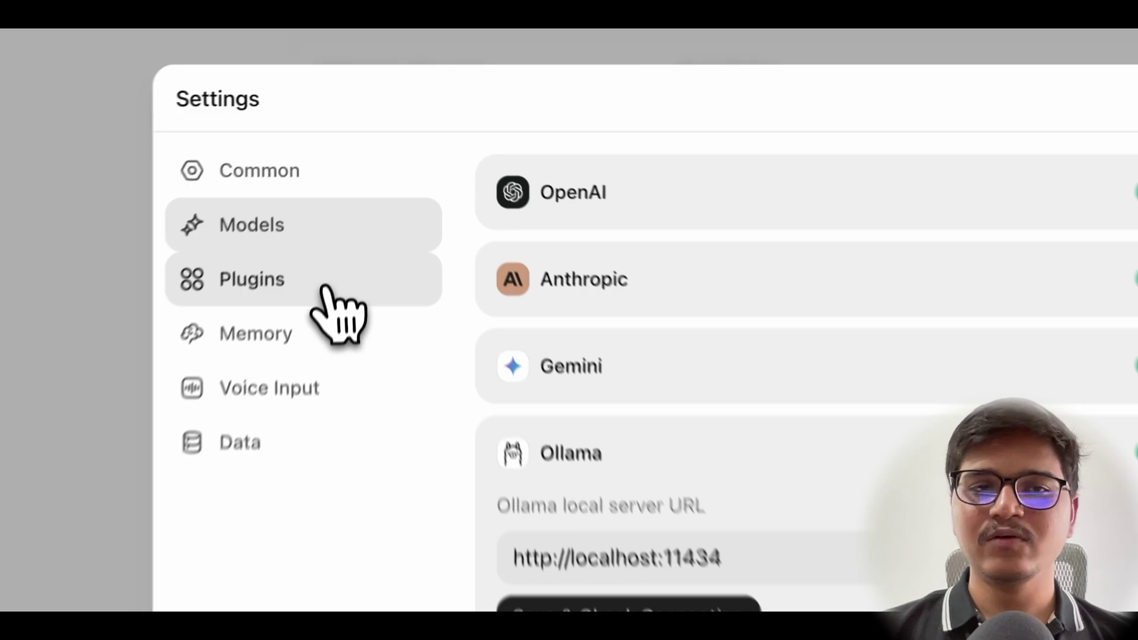
- Set DuckDuckGo as the Web Search plugin's default search engine, then view the Voice Input settings
click(344, 184)
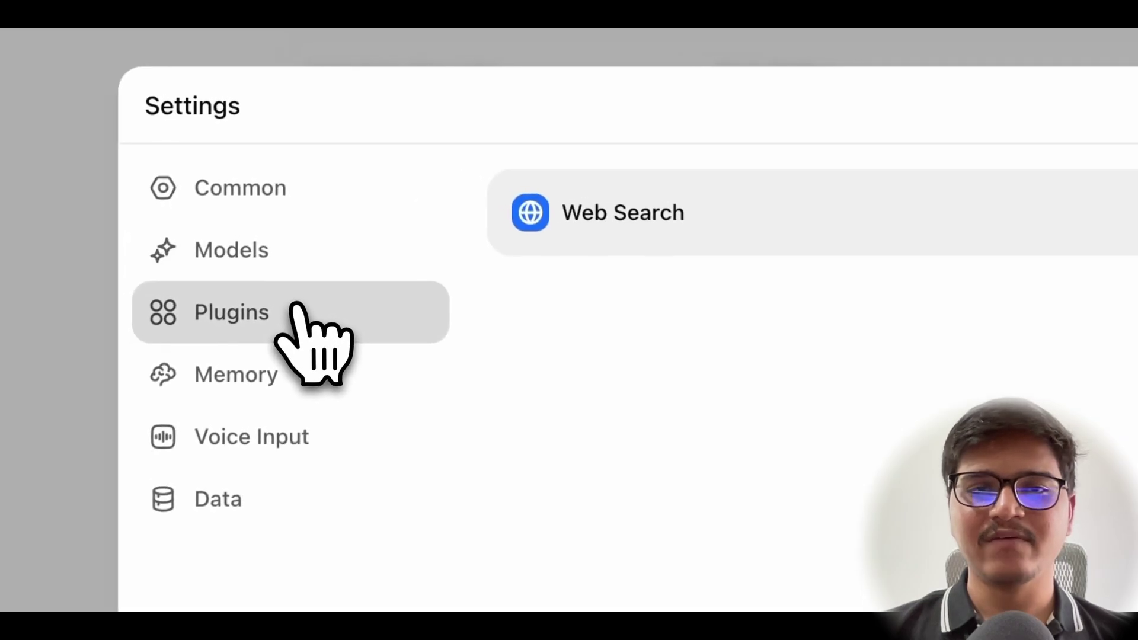
click(691, 240)
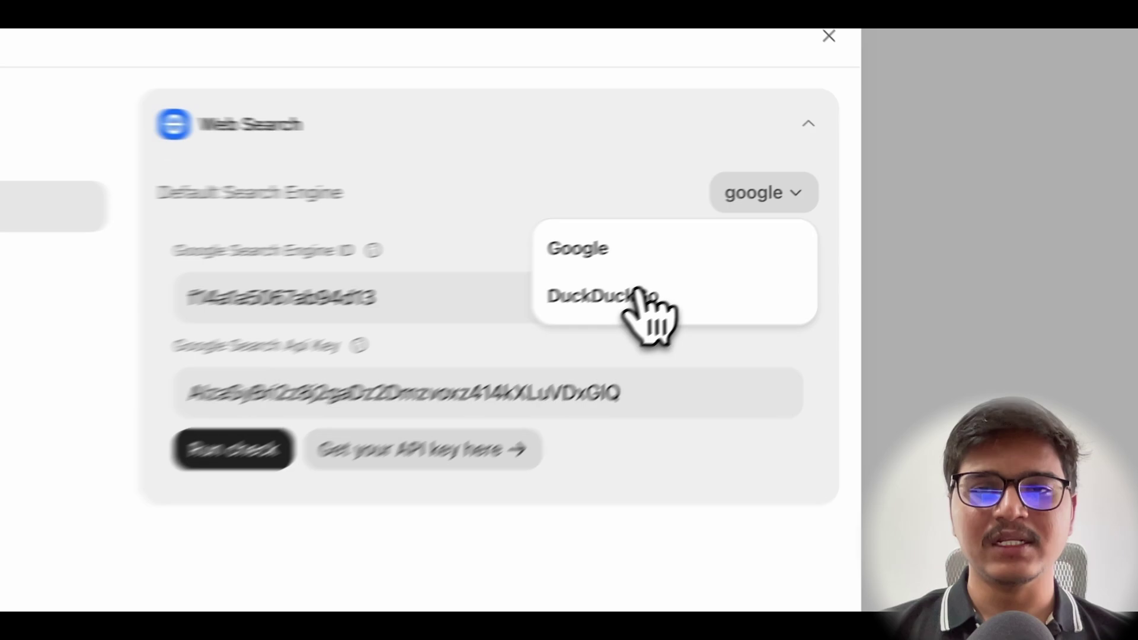
click(751, 237)
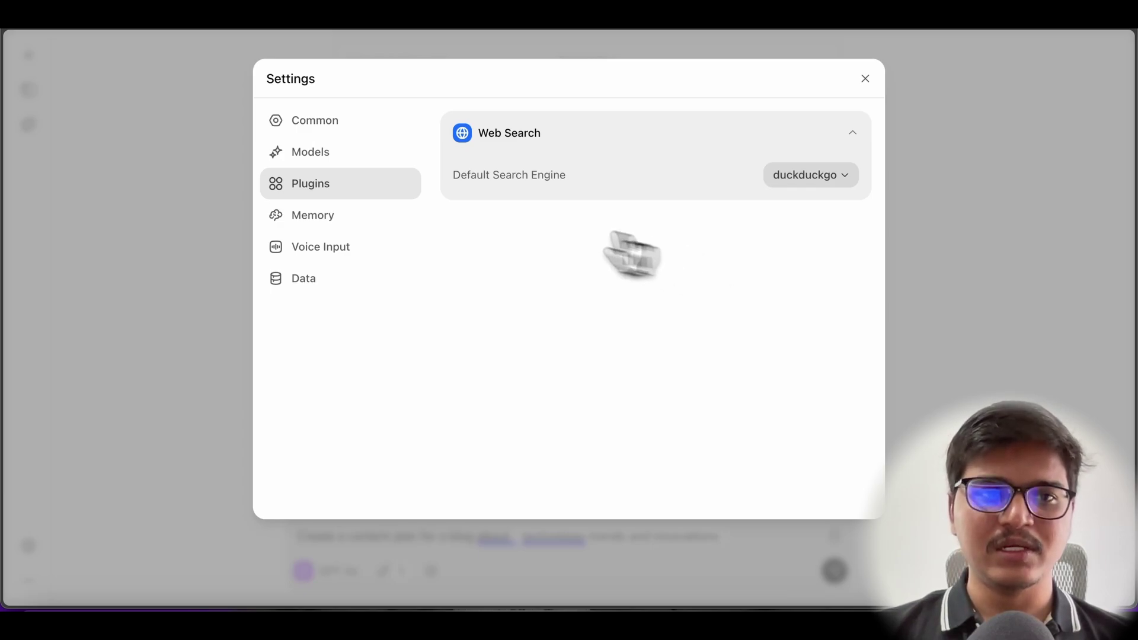
click(355, 248)
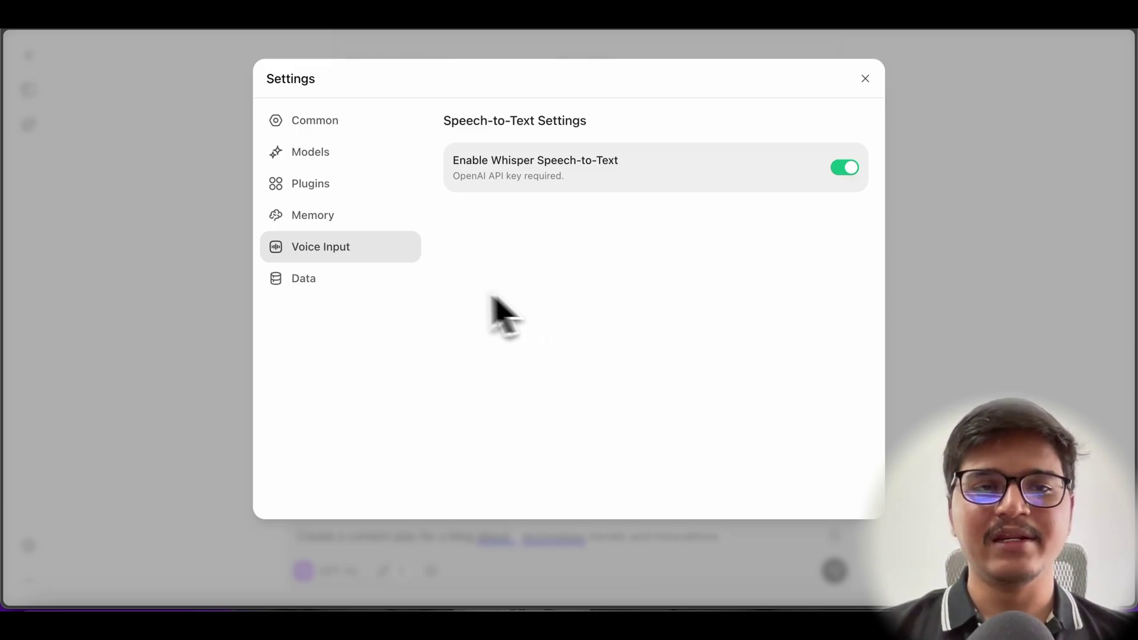
- Open the Data management settings page and browse the other settings pages
click(305, 279)
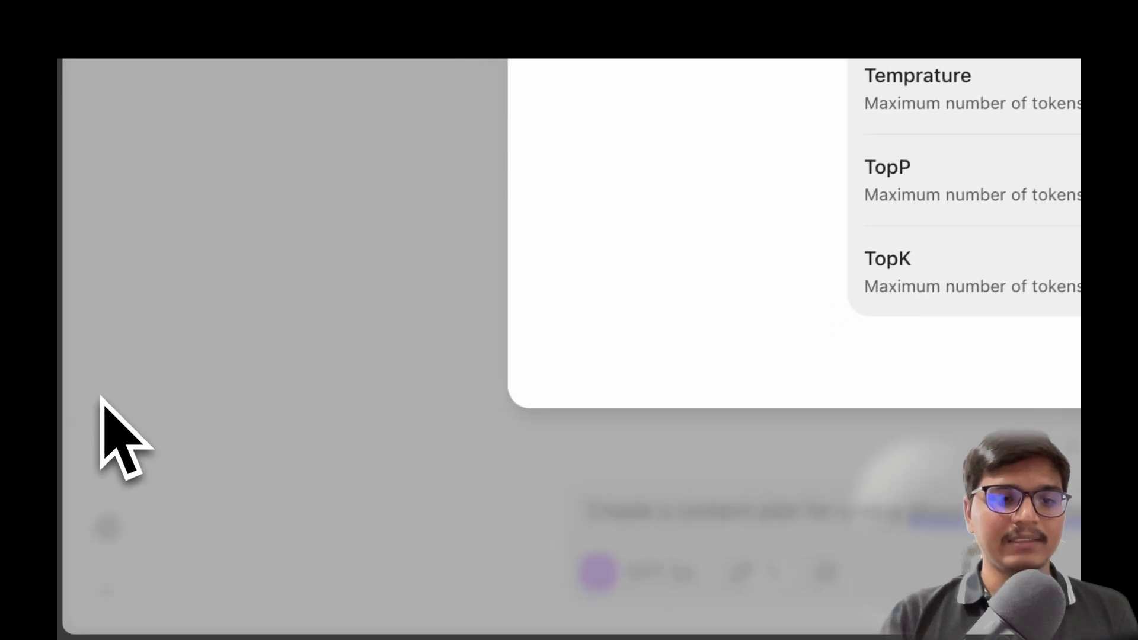
- Close Settings, switch ChatHub to dark mode, and scroll through the conversation in the new theme
click(83, 521)
click(108, 588)
click(160, 578)
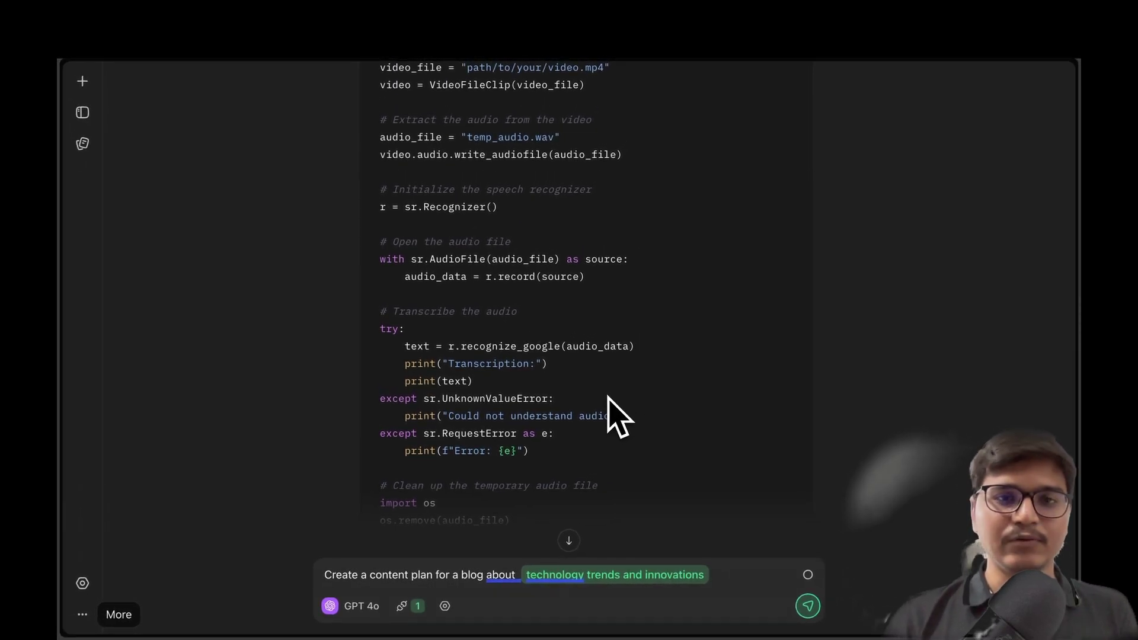
scroll(609, 398, up, 3)
scroll(609, 398, up, 4)
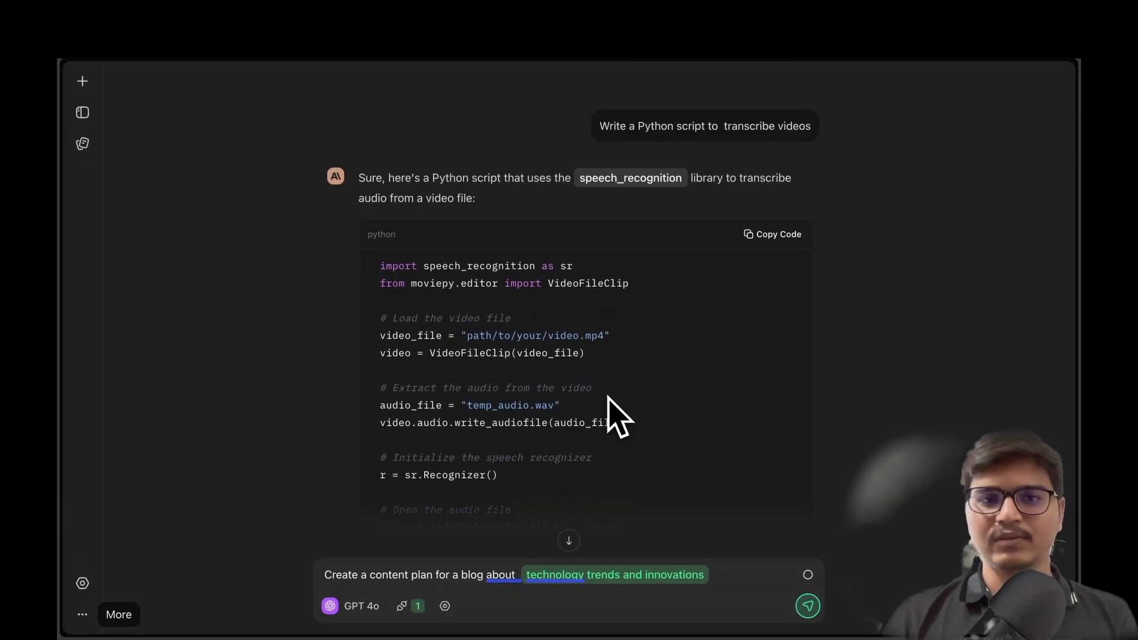
scroll(609, 398, down, 20)
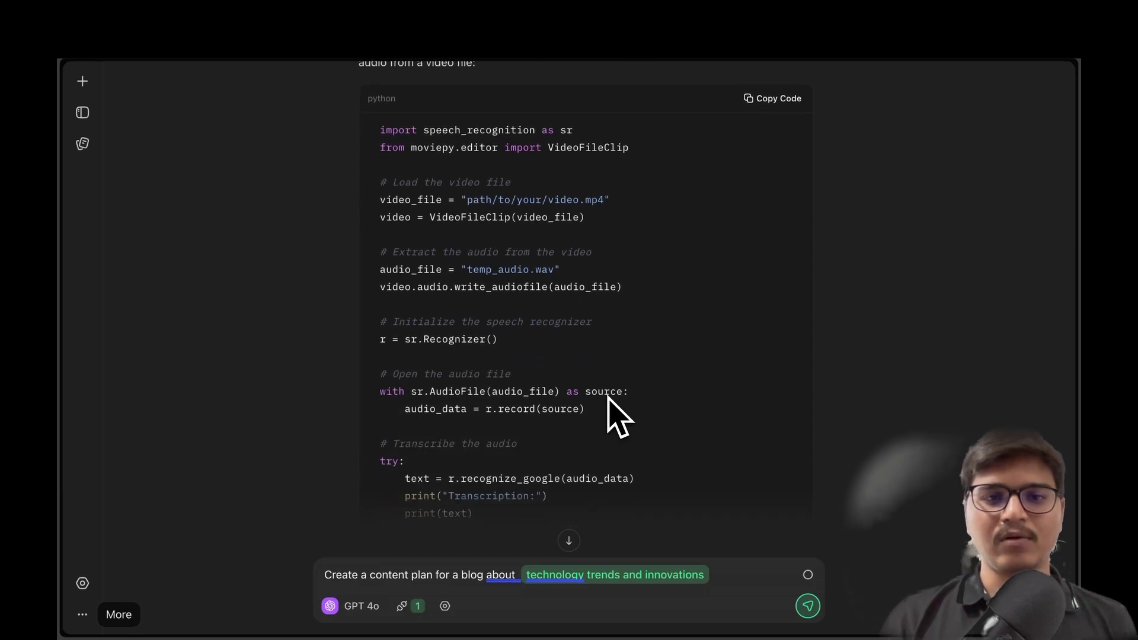
scroll(609, 398, down, 15)
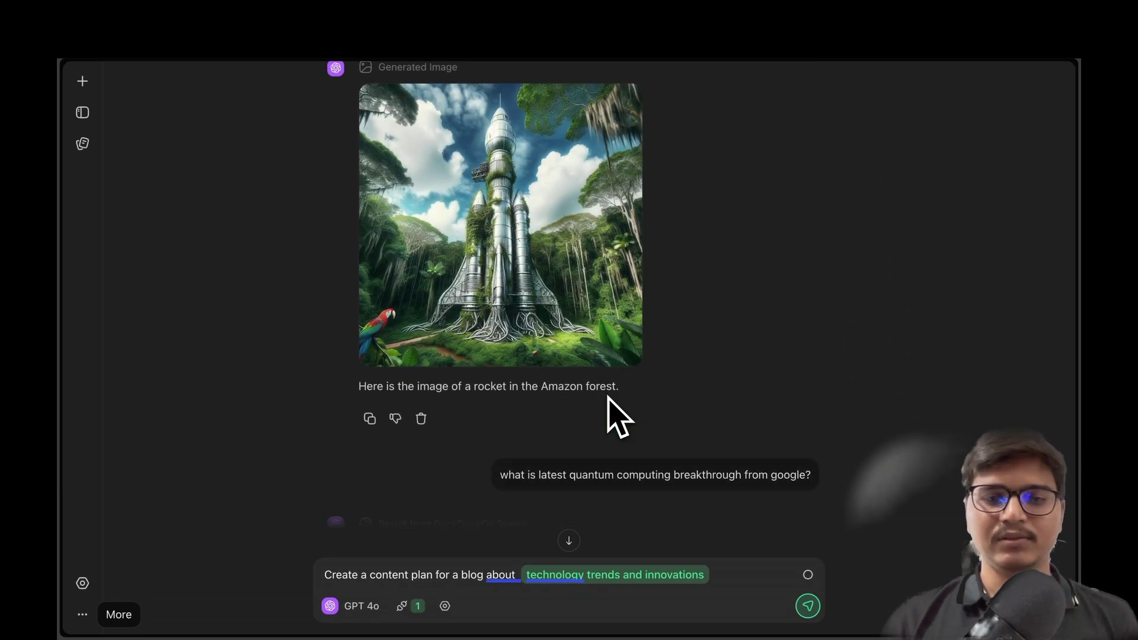
scroll(609, 398, down, 15)
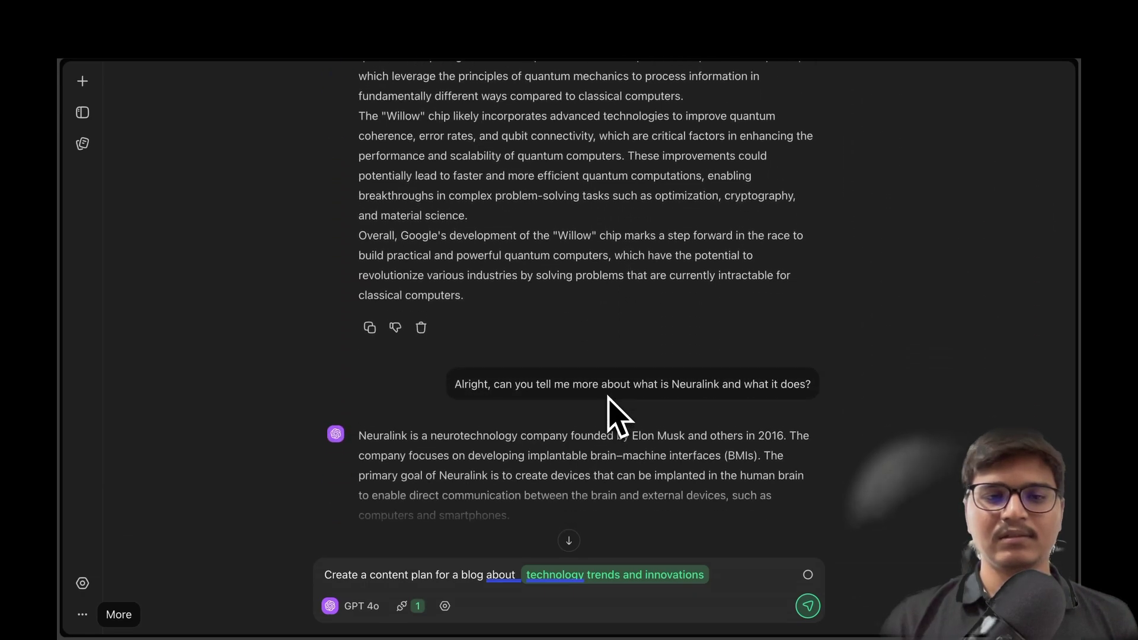
scroll(609, 398, down, 12)
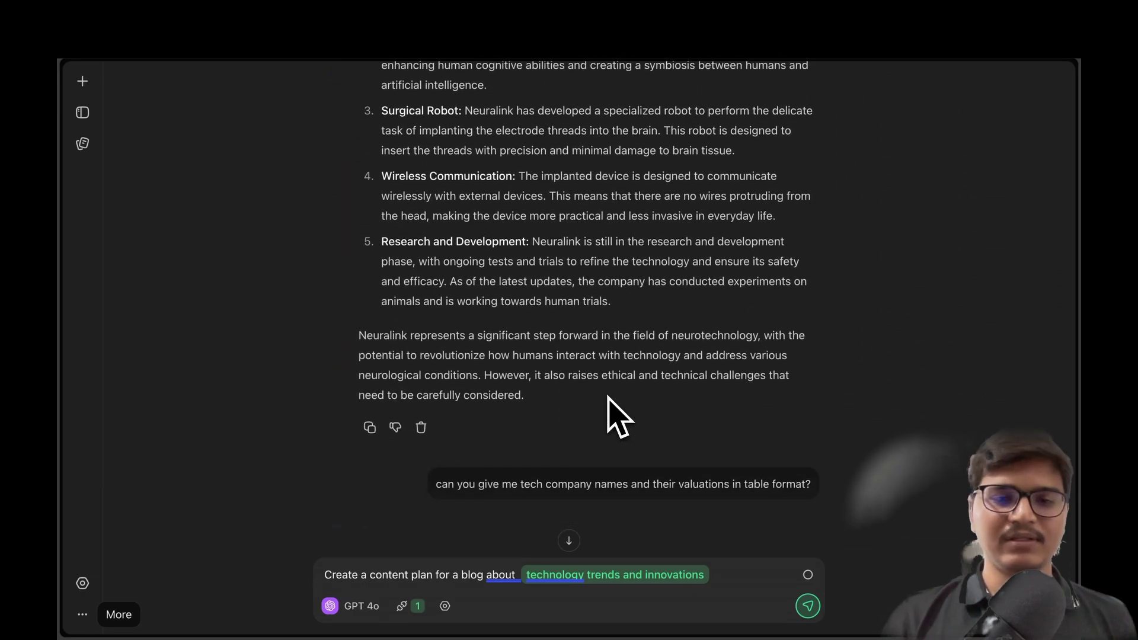